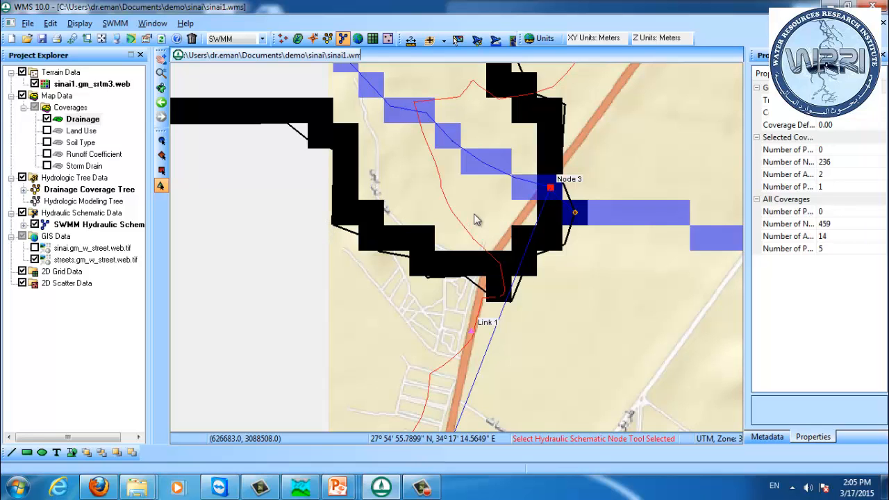
Step: Display the sinai.gm_w_street.web.tif street image beneath the drainage and SWMM schematic
scroll(477, 218, down, 2)
scroll(476, 216, down, 2)
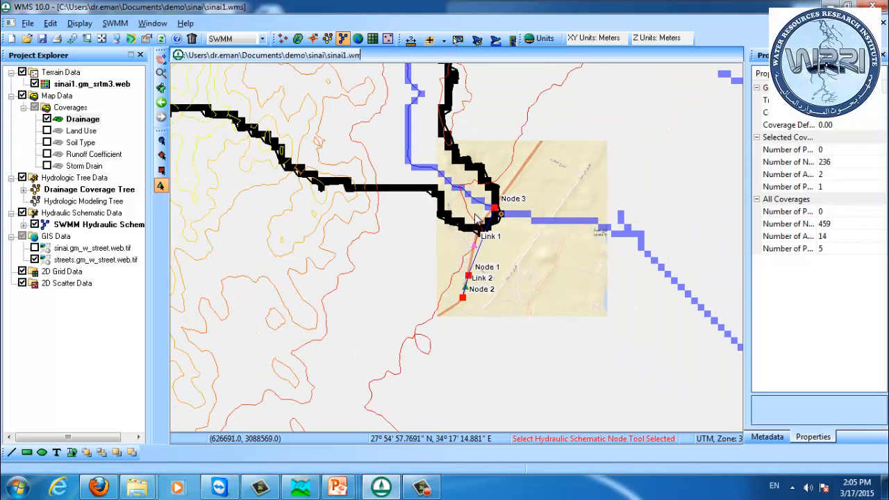
drag(455, 208, 464, 322)
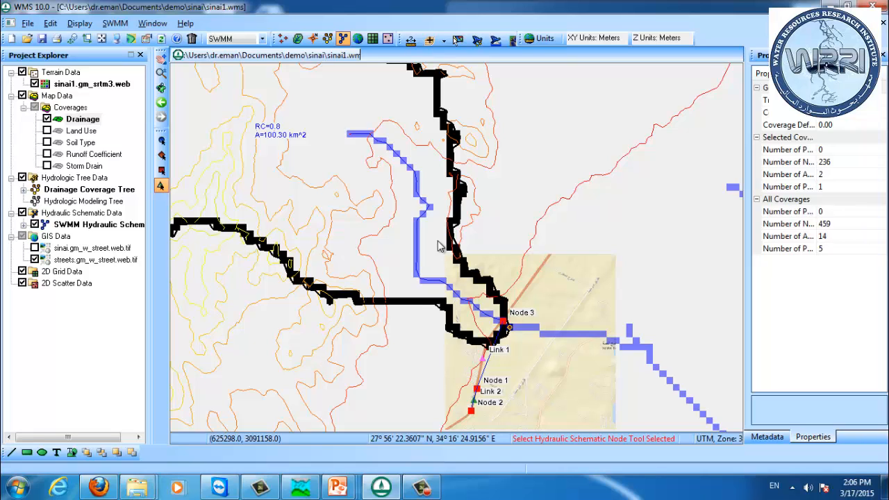
drag(609, 341, 538, 296)
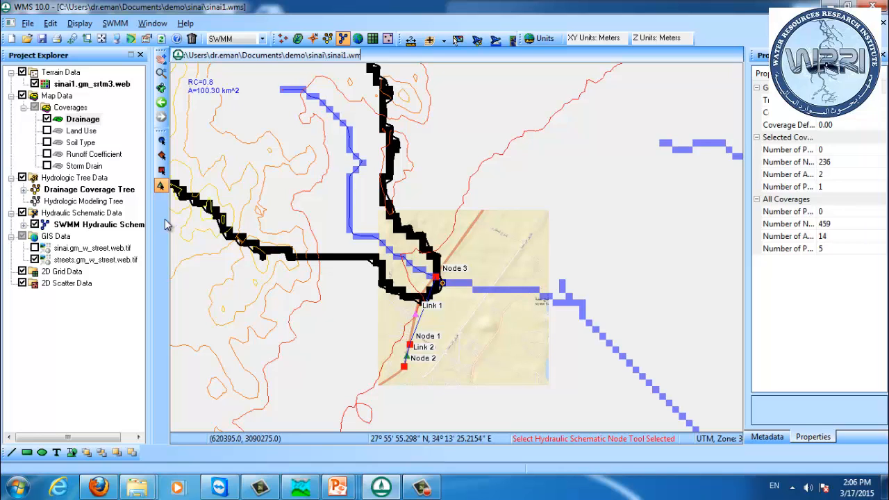
click(34, 249)
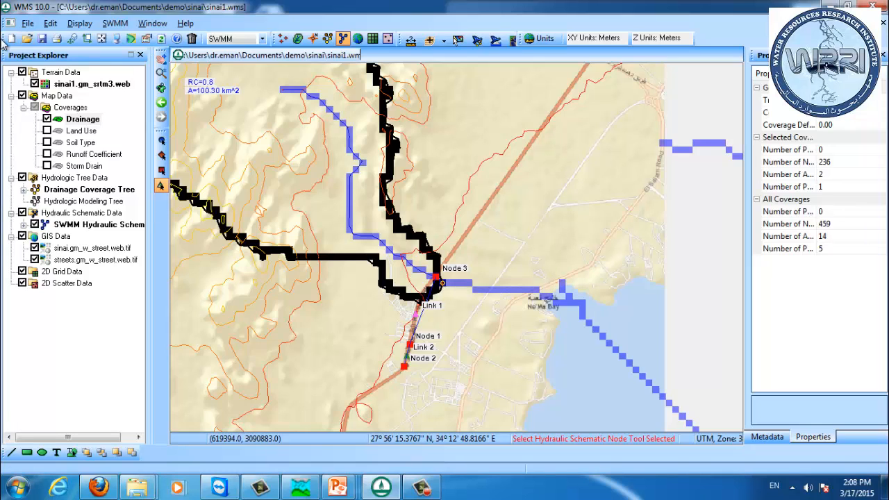
Step: Close the current project and launch a new WMS 10.0 64-bit session from the Start menu
click(881, 6)
click(493, 273)
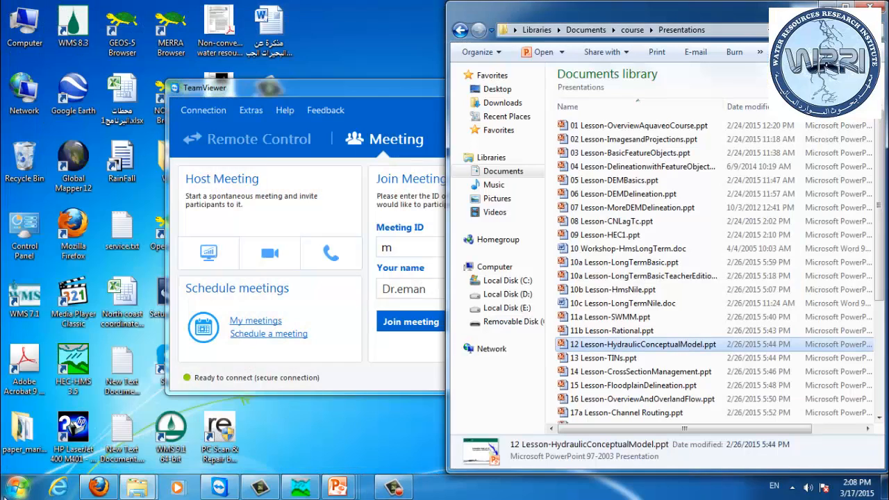
key(super)
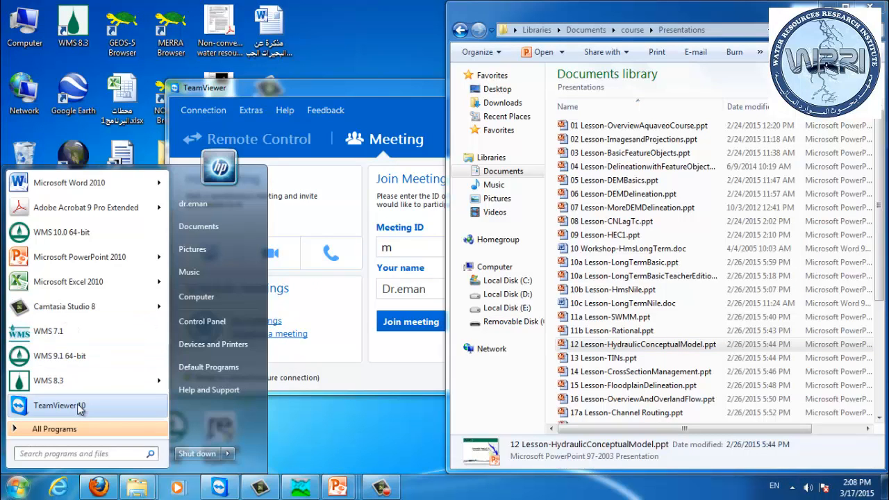
click(98, 427)
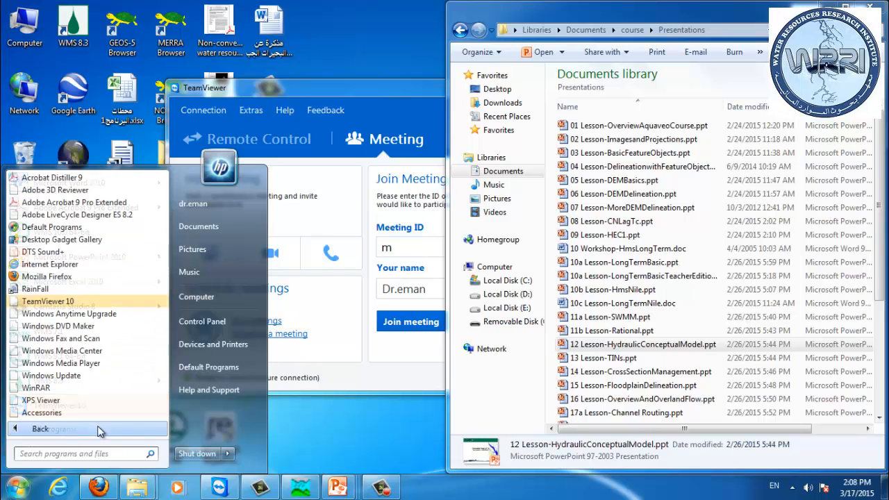
drag(165, 250, 166, 408)
click(70, 412)
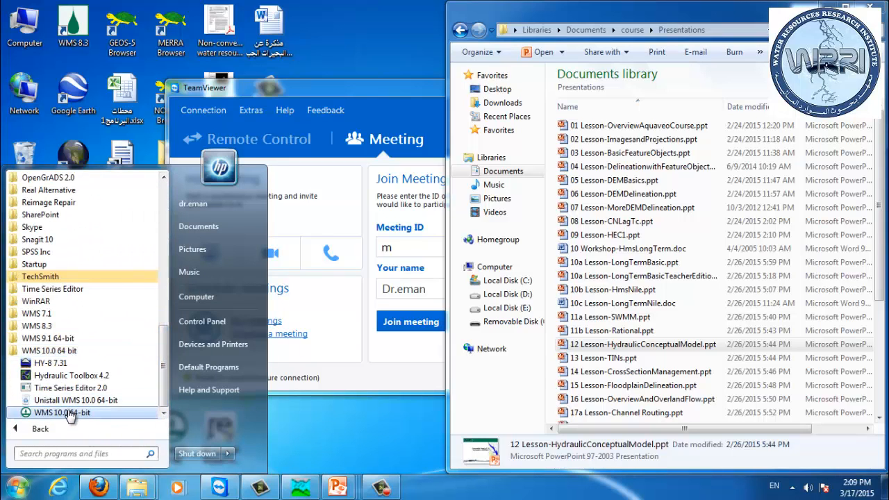
click(69, 412)
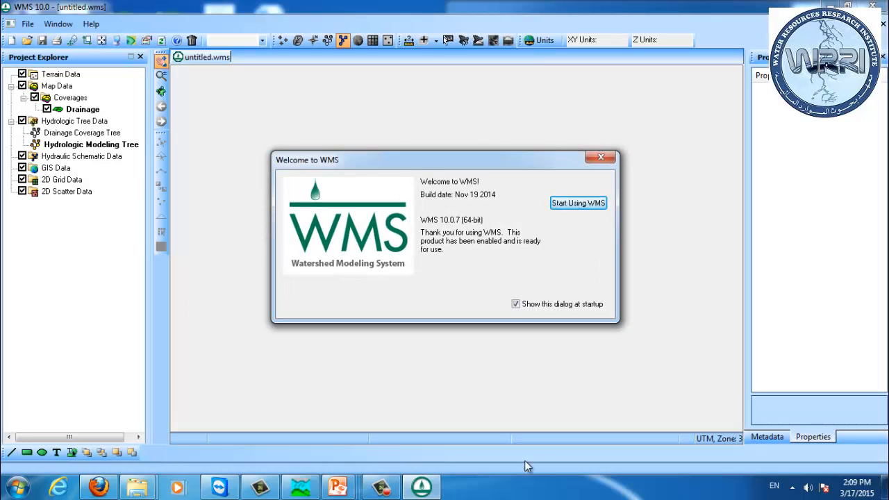
click(565, 208)
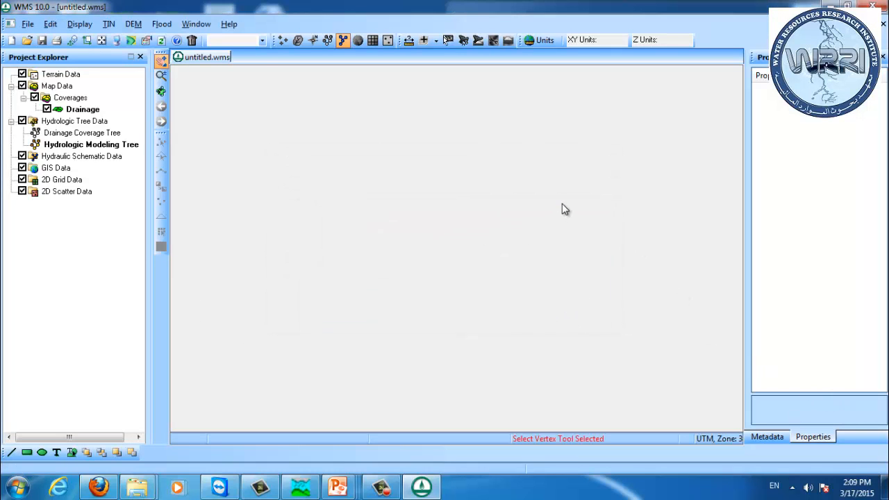
Step: Open the file-open dialog, then in Explorer select hecras.zip in the removable disk's WorkshopFiles folder
click(25, 25)
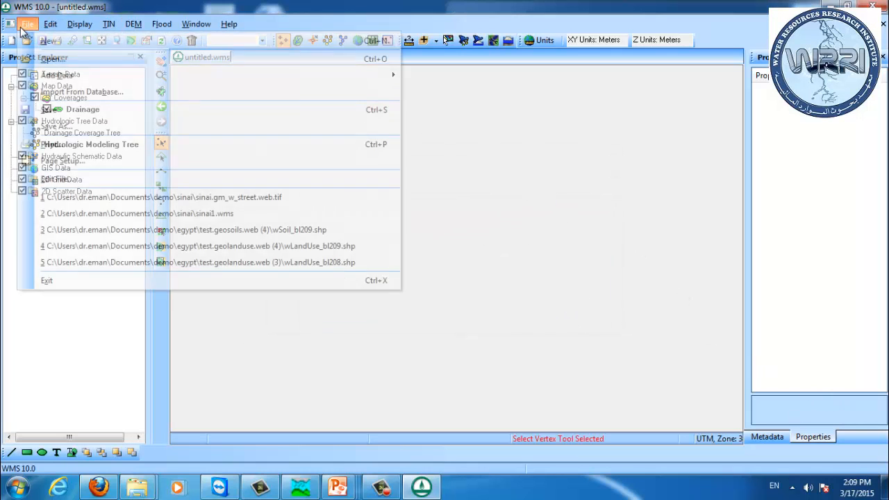
click(48, 59)
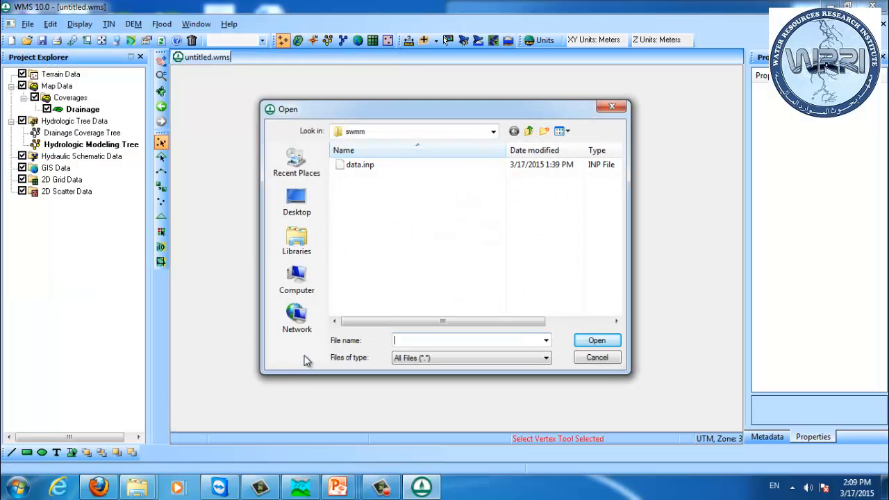
key(super+e)
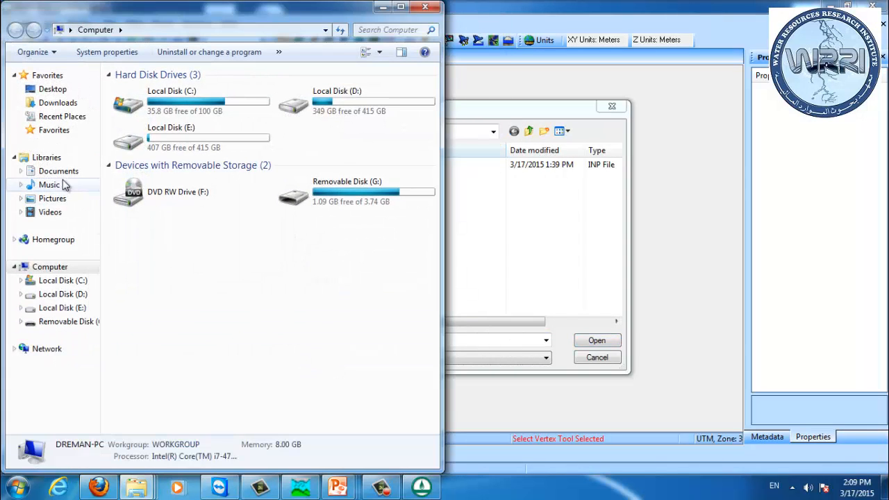
click(60, 172)
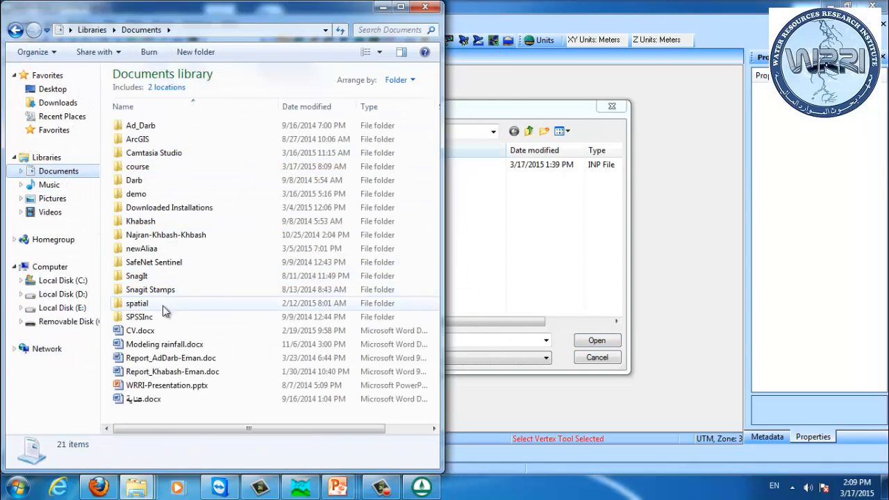
click(69, 322)
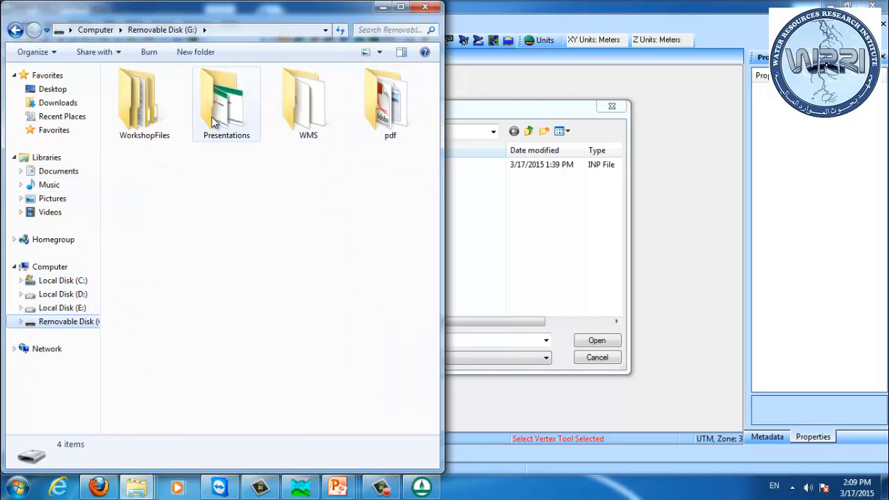
double_click(149, 120)
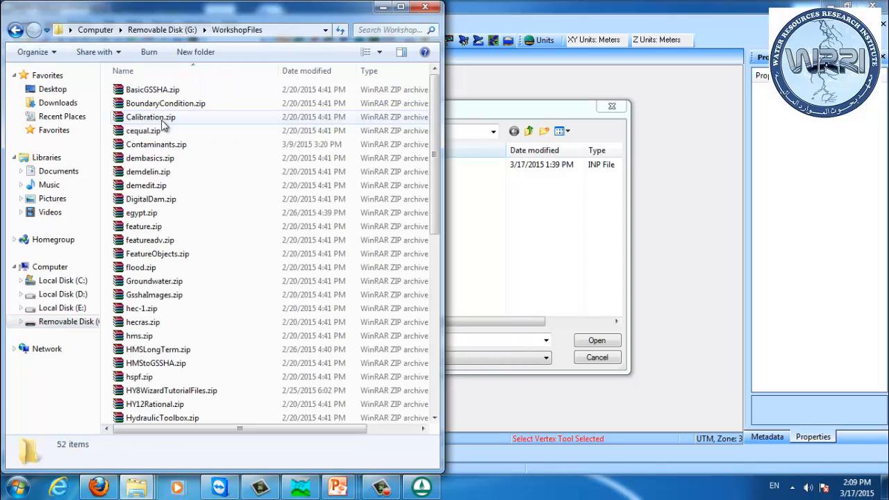
click(200, 159)
key(h)
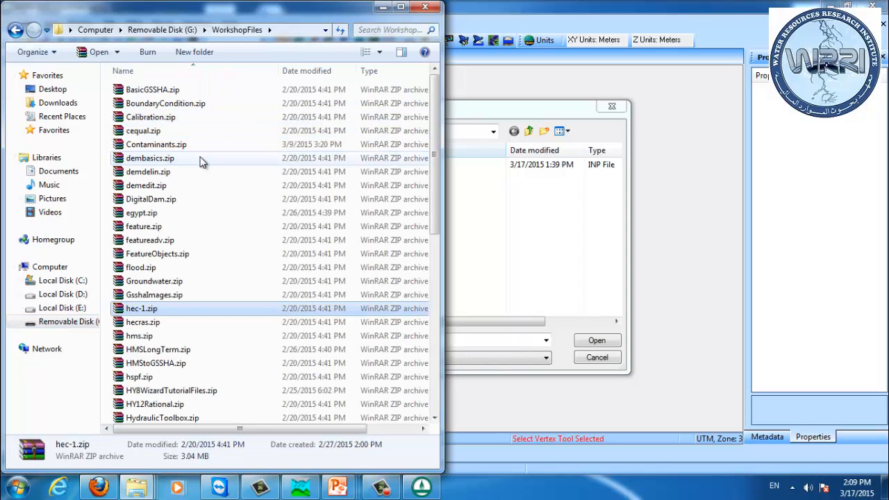
key(h)
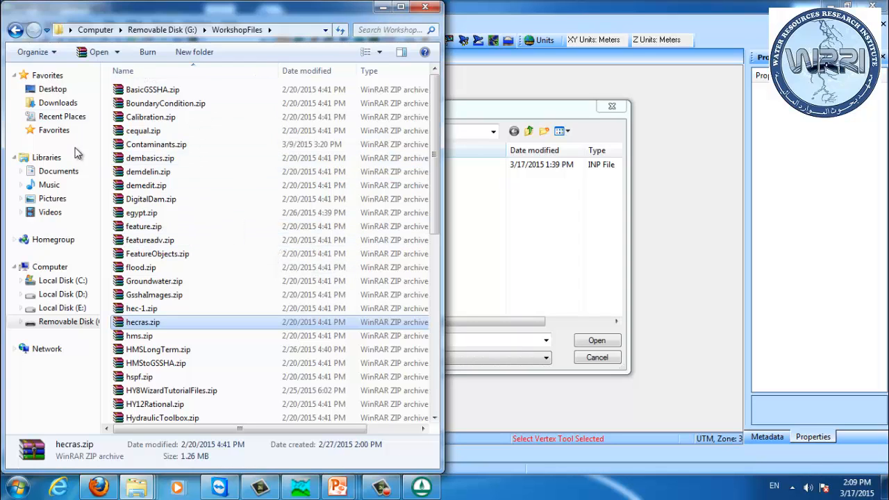
Step: Paste hecras.zip into the Documents demo folder
click(59, 171)
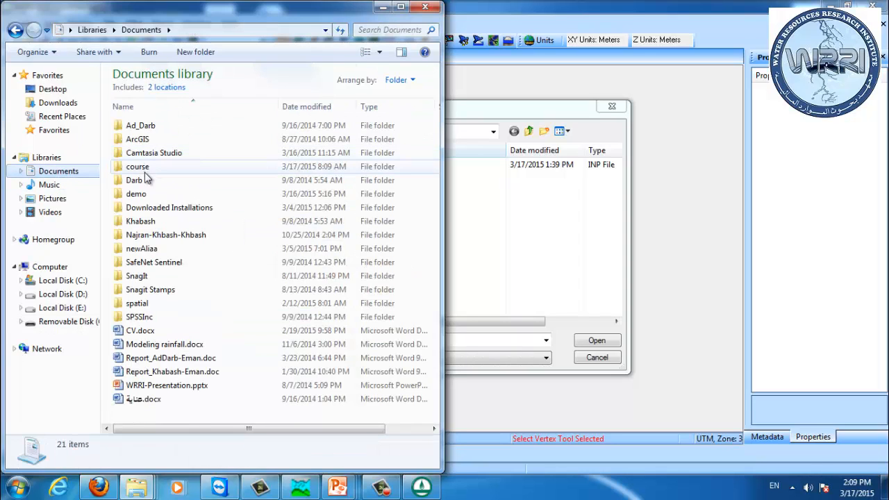
double_click(144, 167)
click(159, 131)
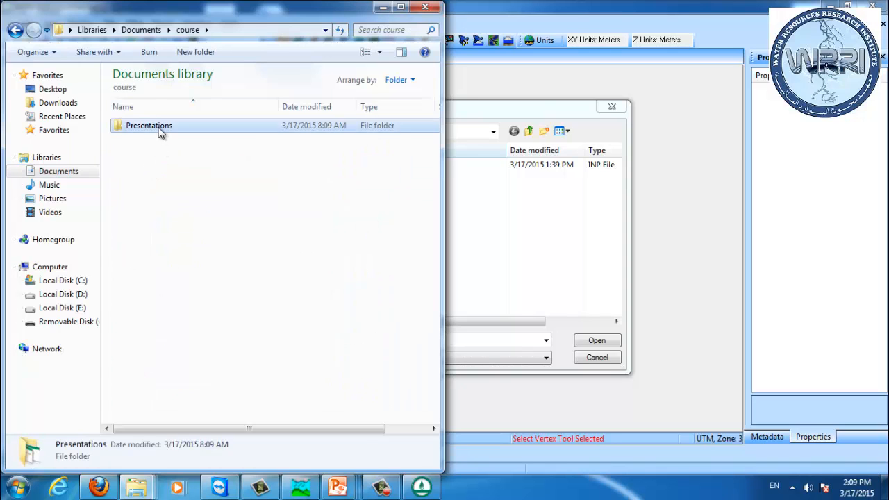
double_click(159, 131)
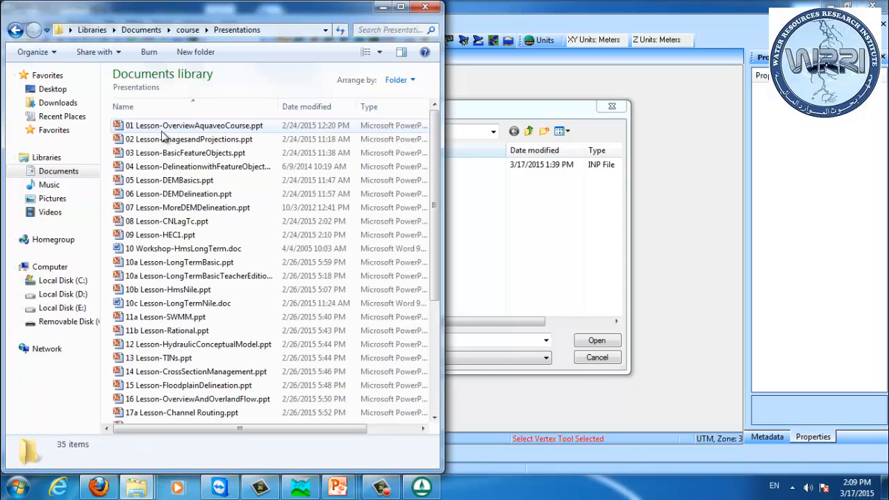
click(143, 29)
double_click(146, 195)
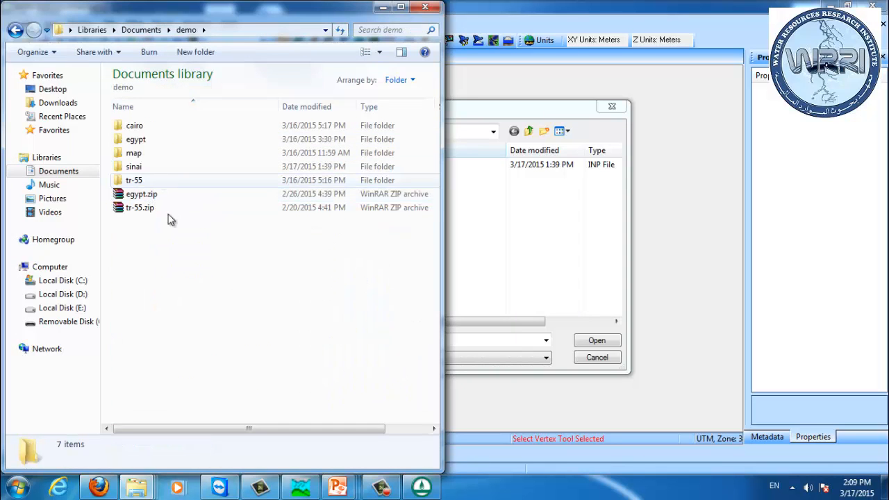
key(ctrl+v)
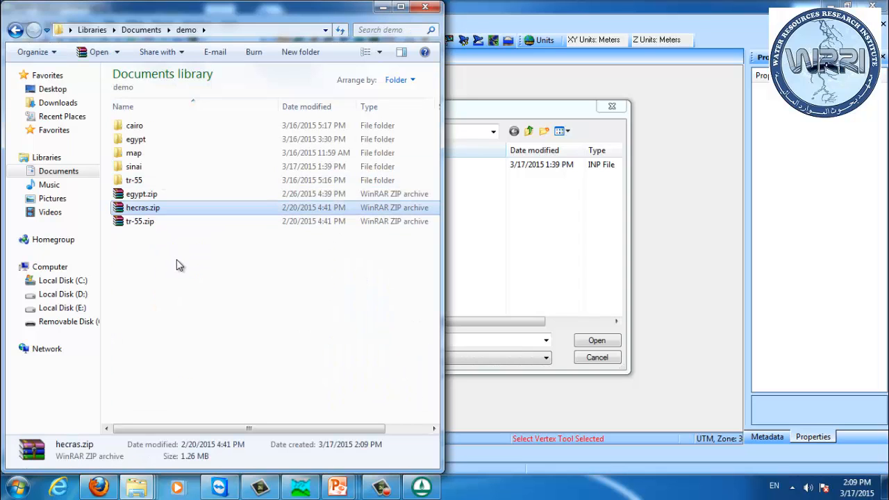
Step: Extract the hecras folder from hecras.zip into the demo folder using WinRAR
right_click(159, 209)
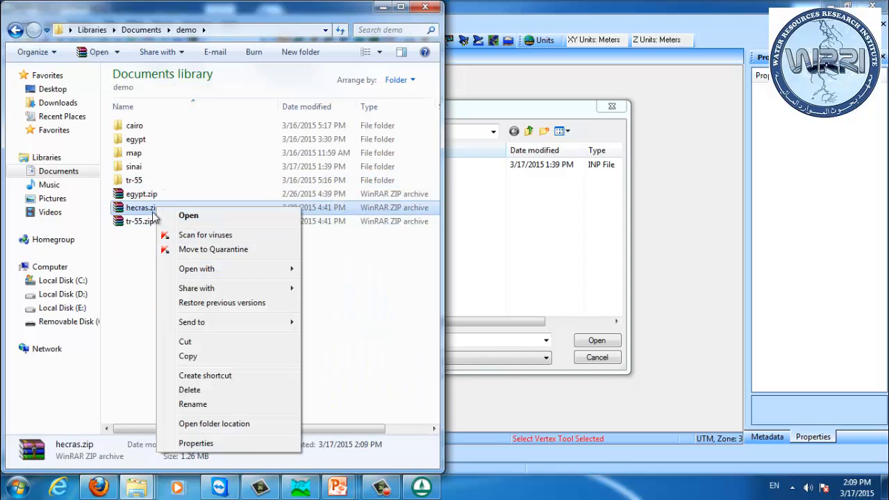
click(202, 216)
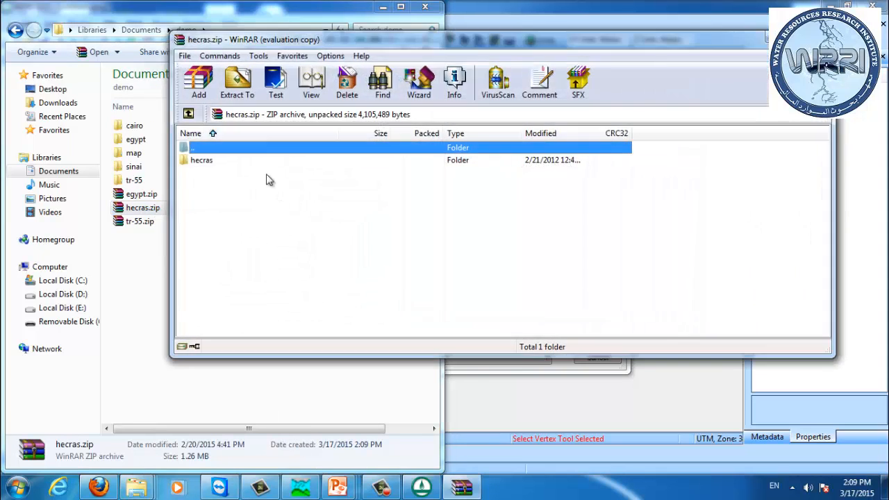
click(222, 161)
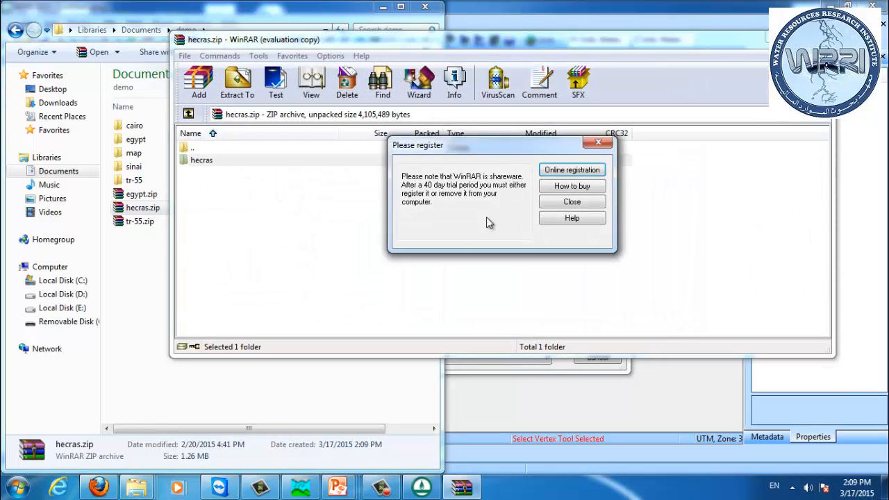
click(561, 202)
drag(201, 160, 156, 295)
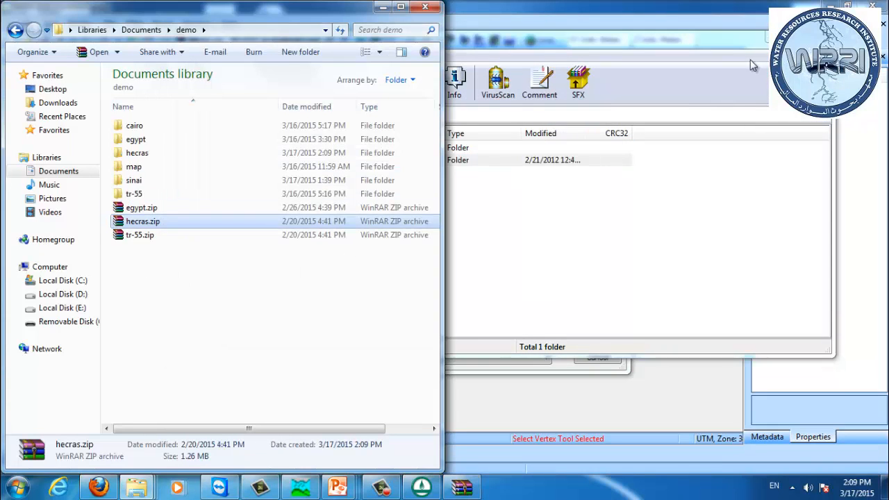
click(818, 34)
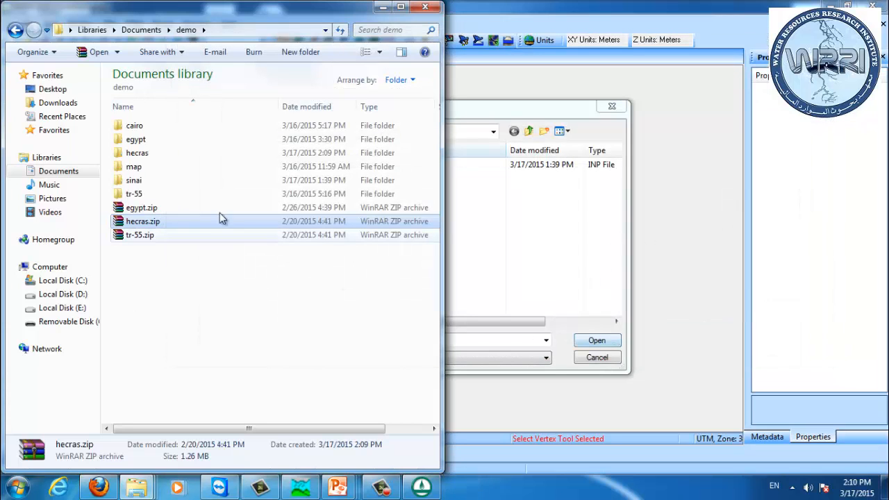
Step: Open the extracted hecras folder, cancel the file-open dialog and restore the WMS window beside Explorer
double_click(147, 154)
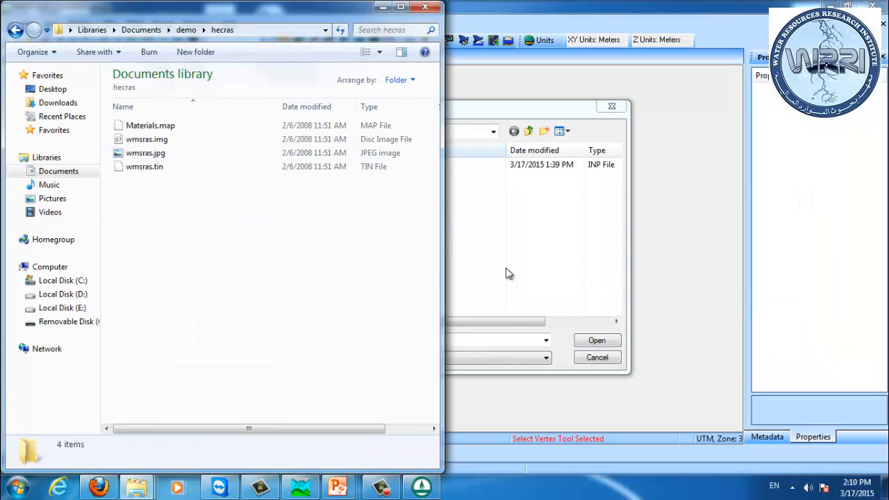
click(602, 357)
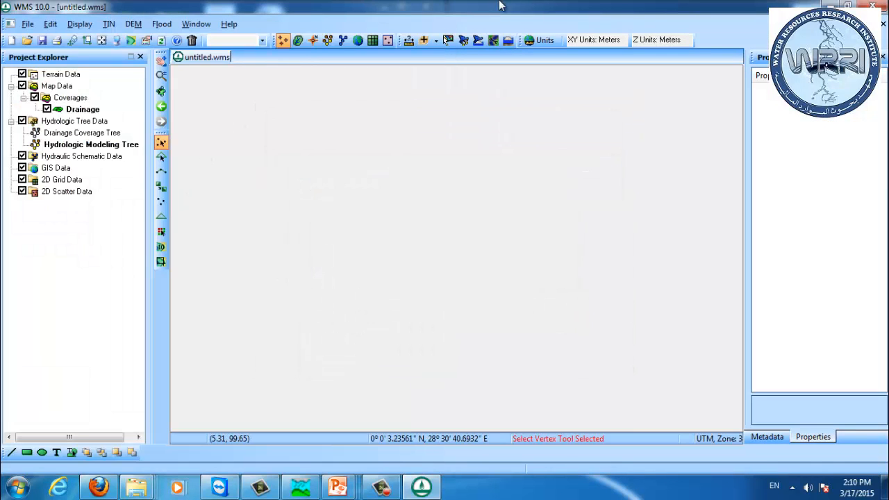
double_click(456, 7)
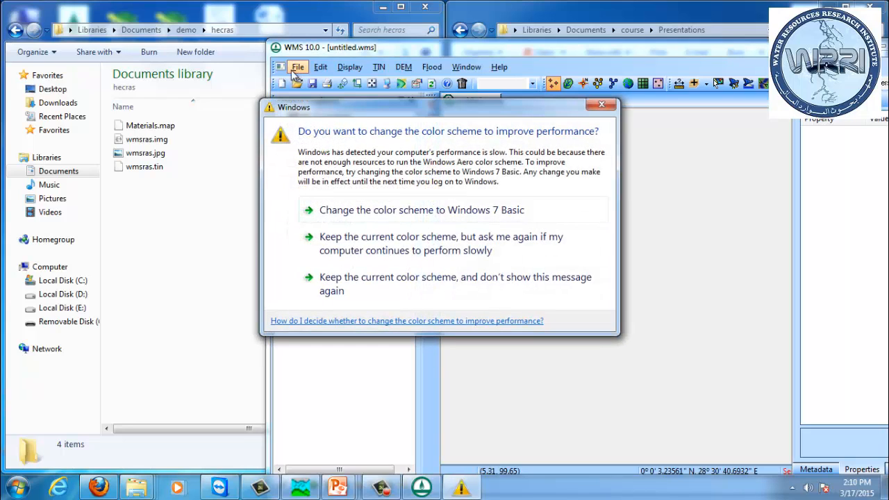
click(602, 104)
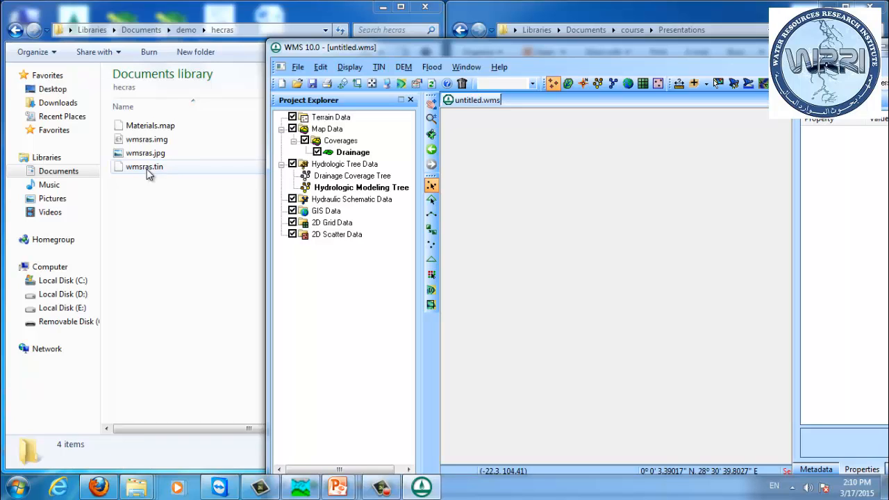
Step: Load wmsras.tin into WMS by dropping it from the hecras folder onto the graphics window
drag(146, 168, 591, 234)
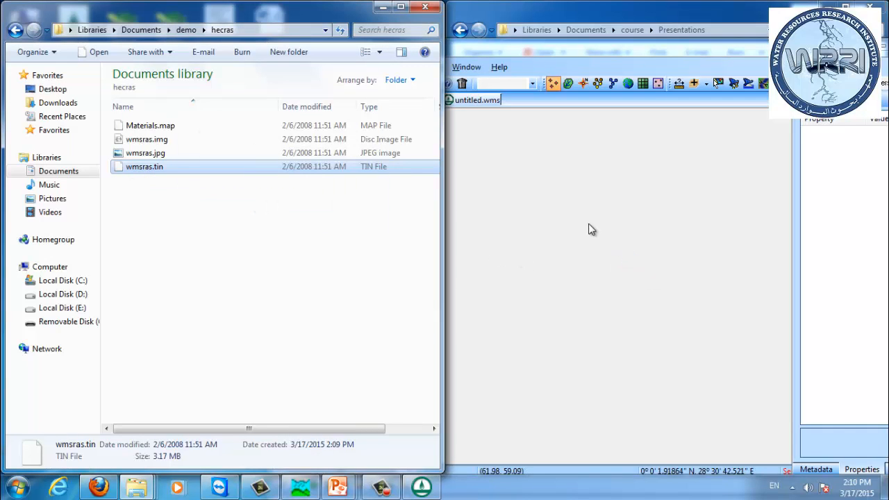
click(539, 54)
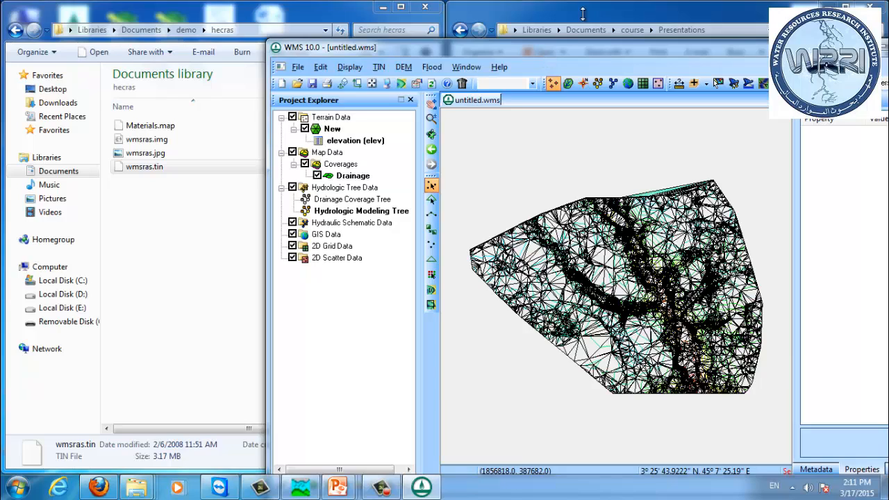
drag(636, 55, 608, 28)
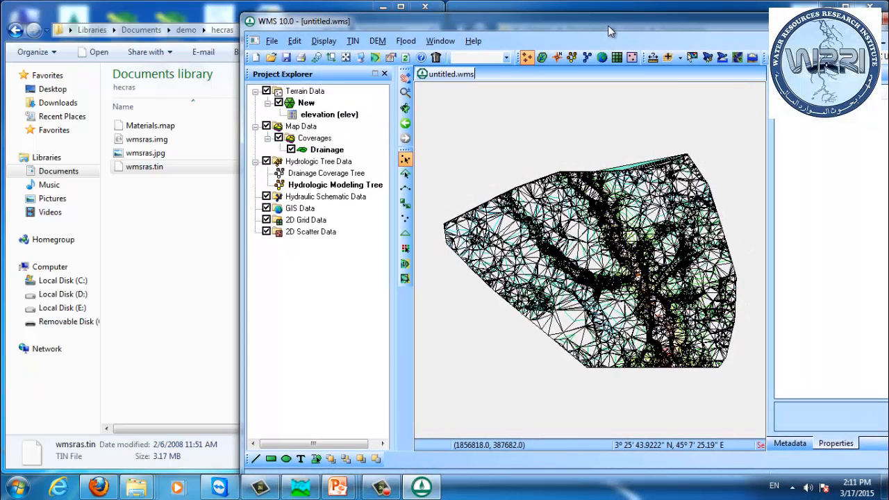
Step: Hide the TIN triangles in the TIN display options, keeping contours and boundaries shown
drag(604, 31, 531, 28)
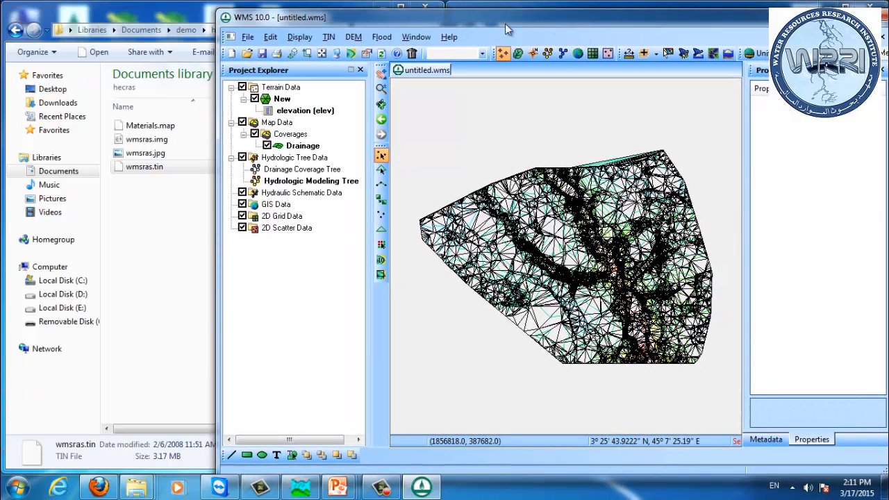
click(337, 54)
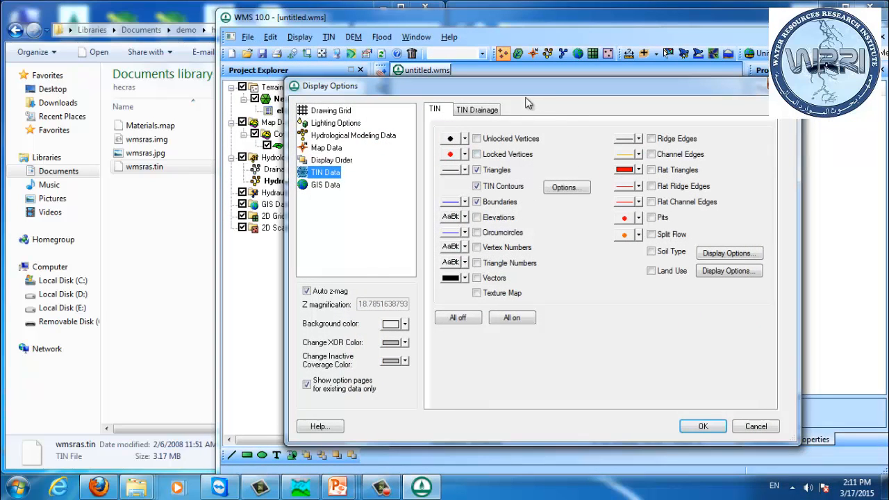
click(781, 84)
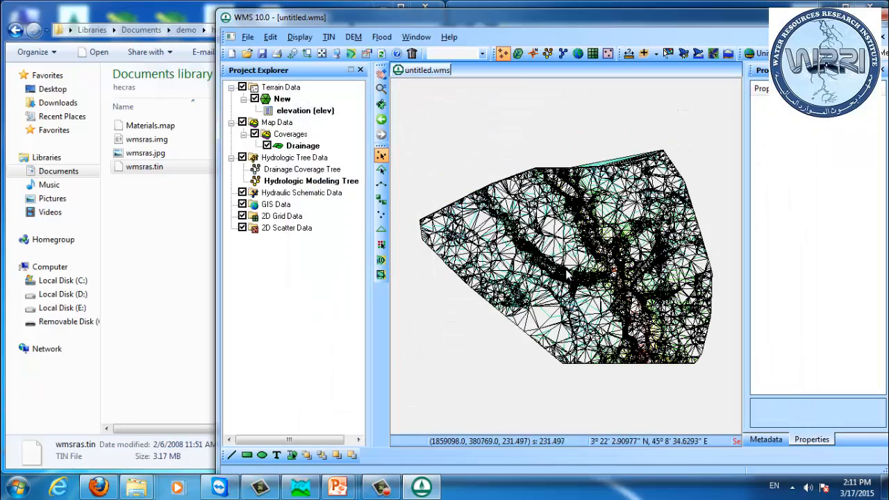
scroll(567, 274, up, 5)
scroll(566, 274, down, 5)
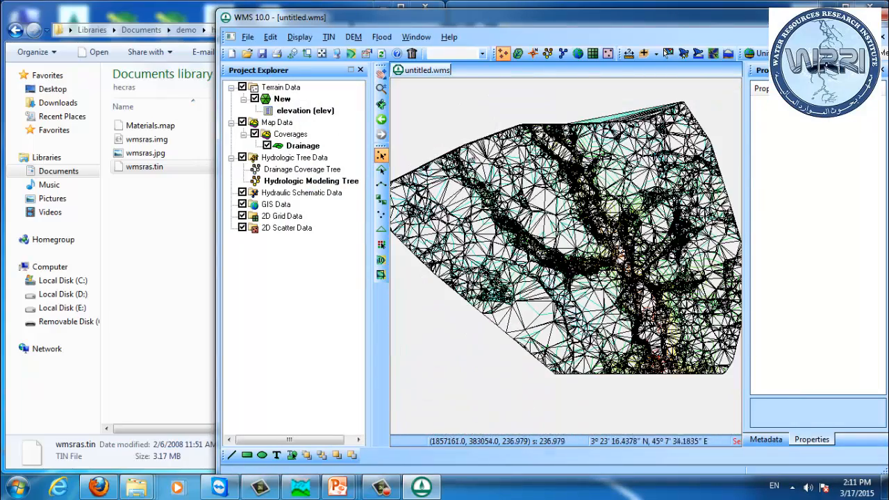
click(322, 53)
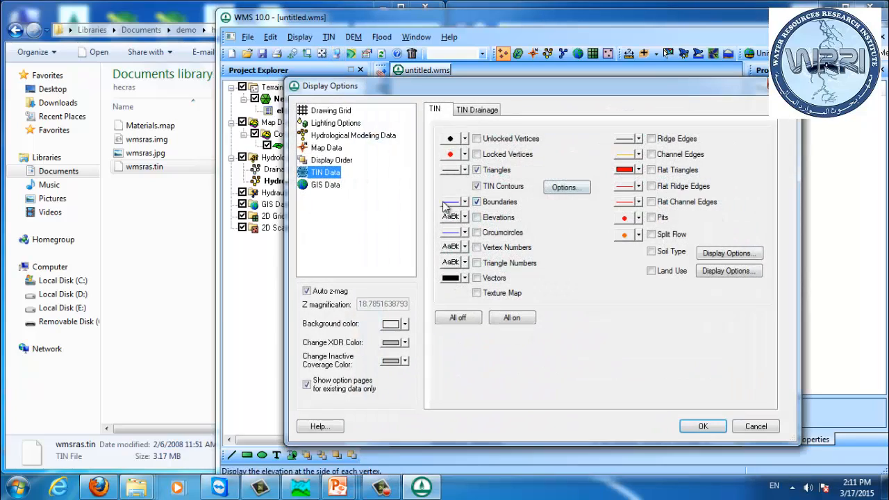
click(500, 170)
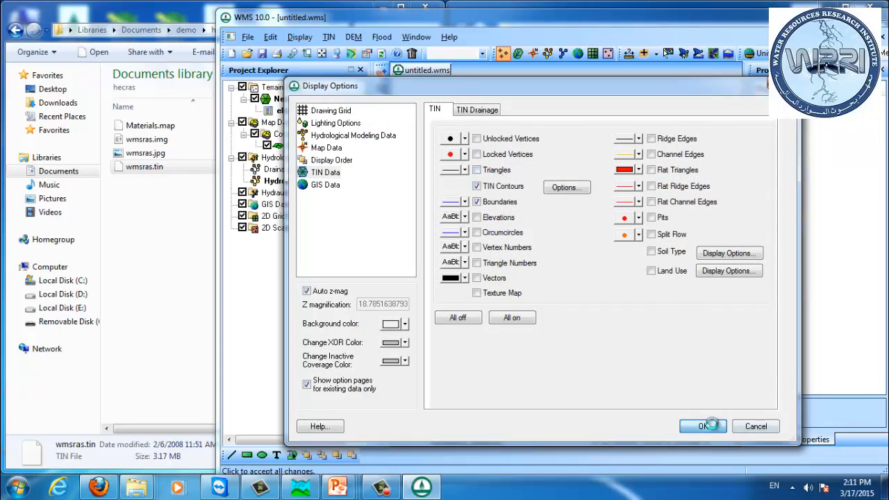
click(716, 428)
scroll(604, 273, down, 1)
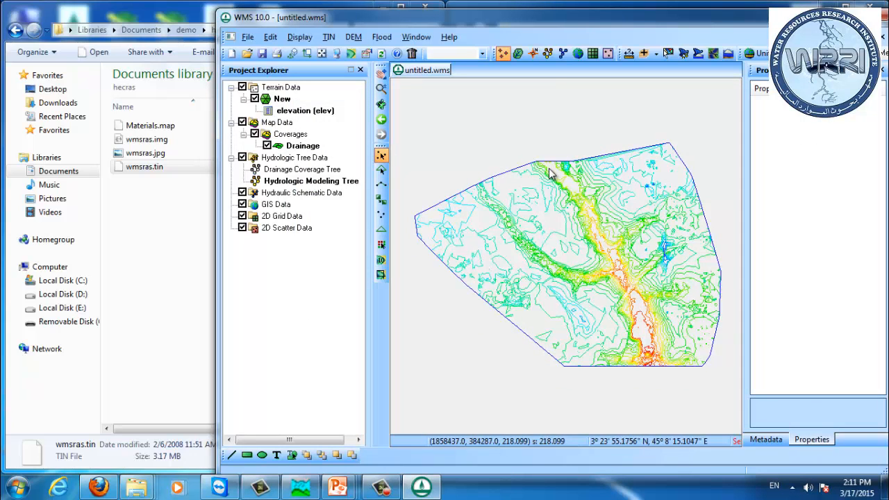
Step: Load the wmsras image by dropping wmsras.img onto the graphics window, then remove the wmsras.jpg image layer
scroll(618, 267, up, 1)
scroll(636, 299, up, 1)
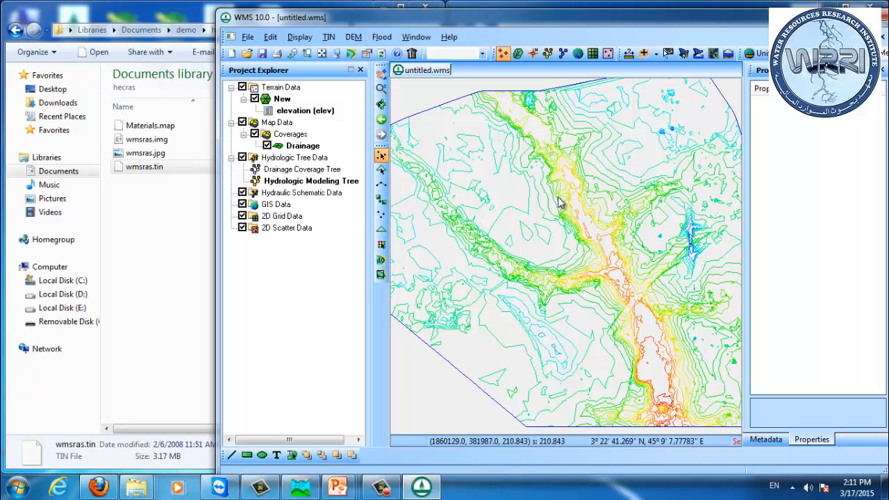
click(248, 37)
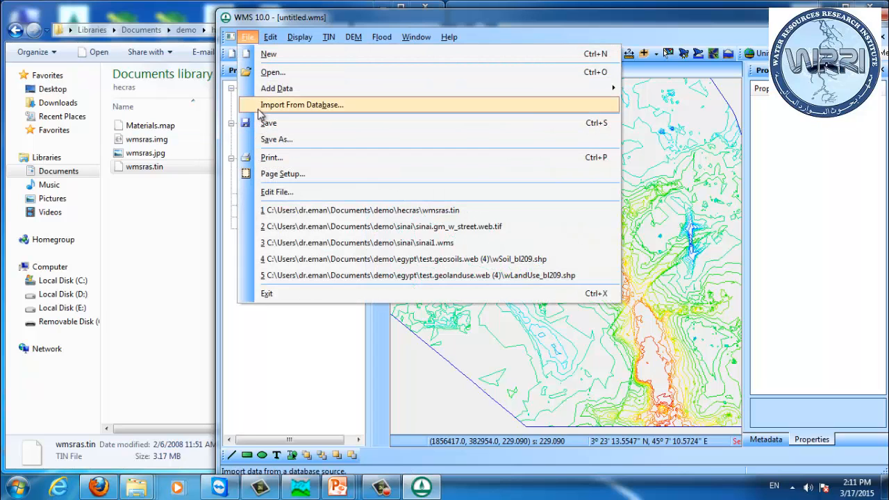
click(155, 219)
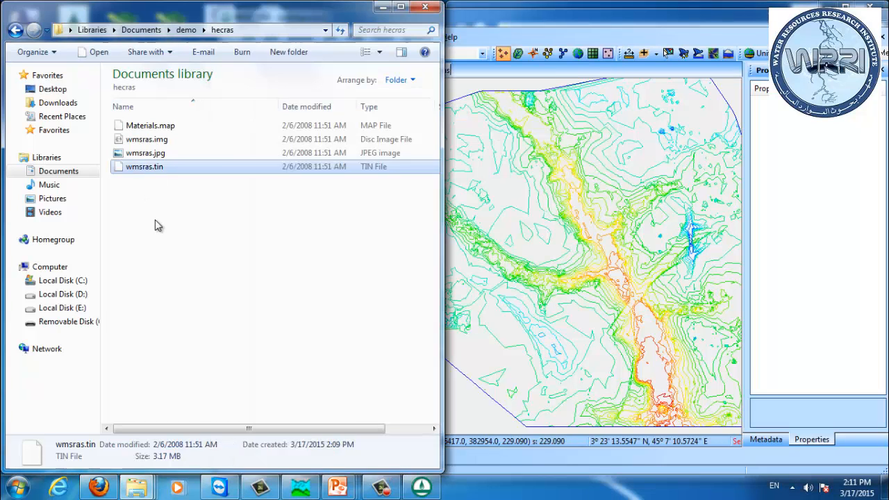
drag(155, 143, 616, 230)
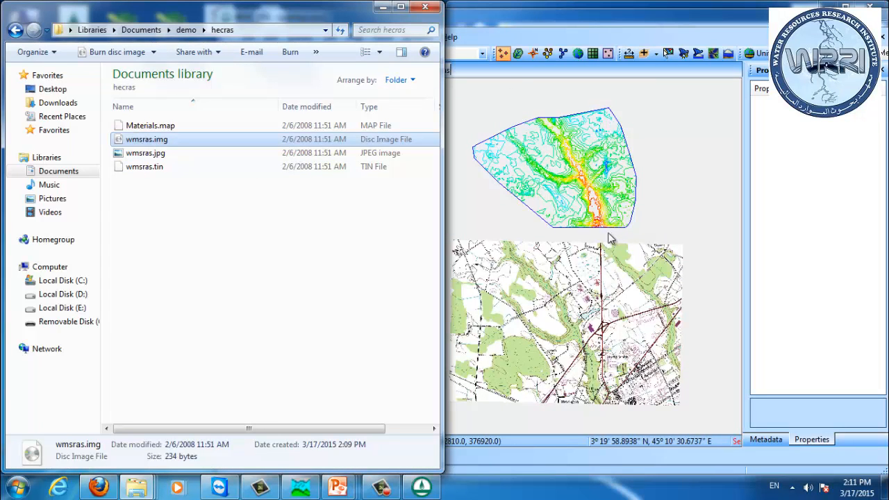
click(496, 34)
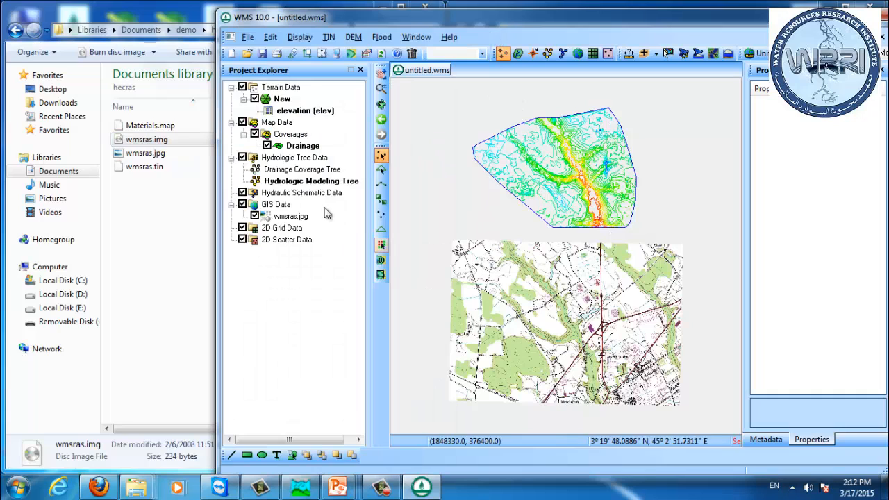
right_click(288, 217)
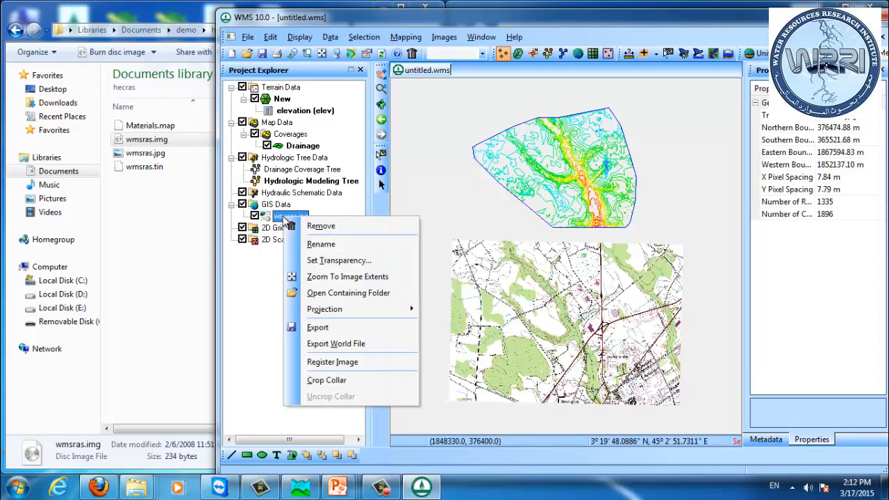
click(339, 230)
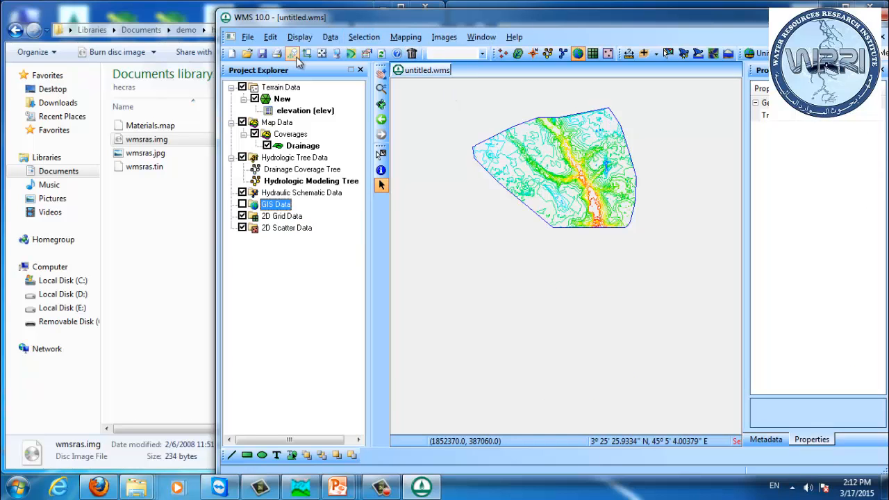
Step: Inspect the display projection and projection selection settings, cancelling both dialogs
click(327, 55)
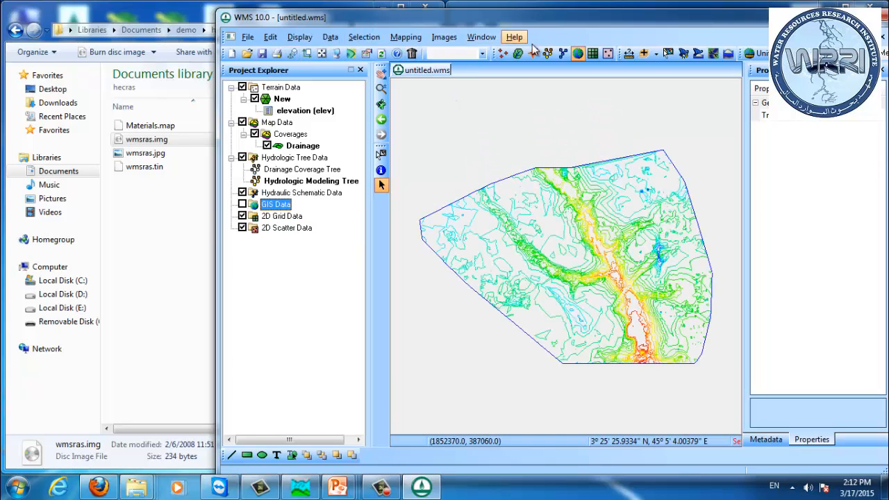
click(300, 37)
click(338, 135)
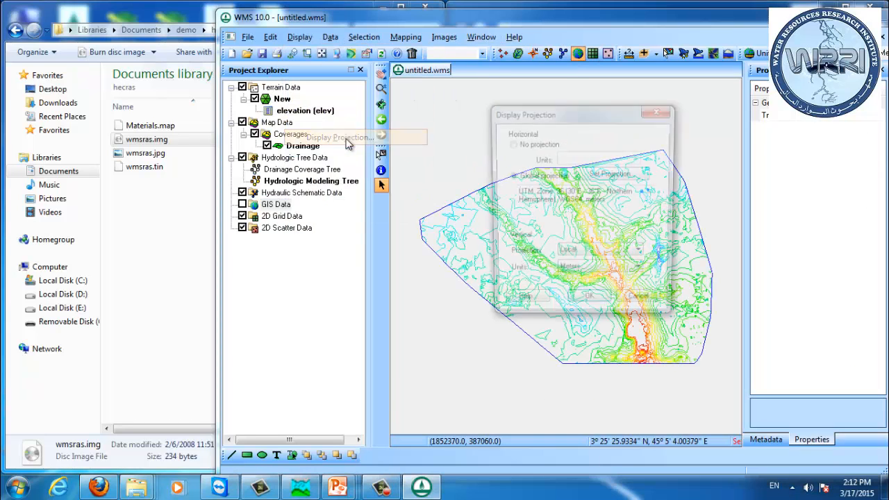
click(604, 175)
click(515, 141)
click(514, 144)
scroll(517, 144, down, 1)
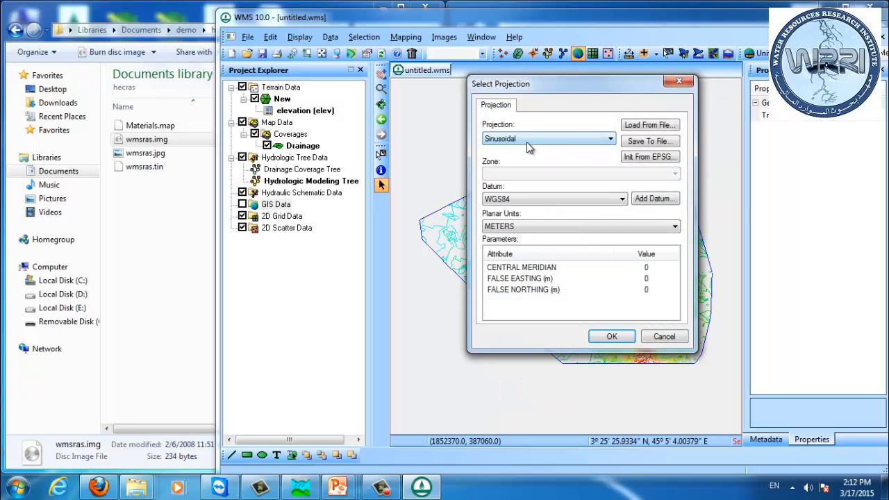
click(675, 338)
click(643, 307)
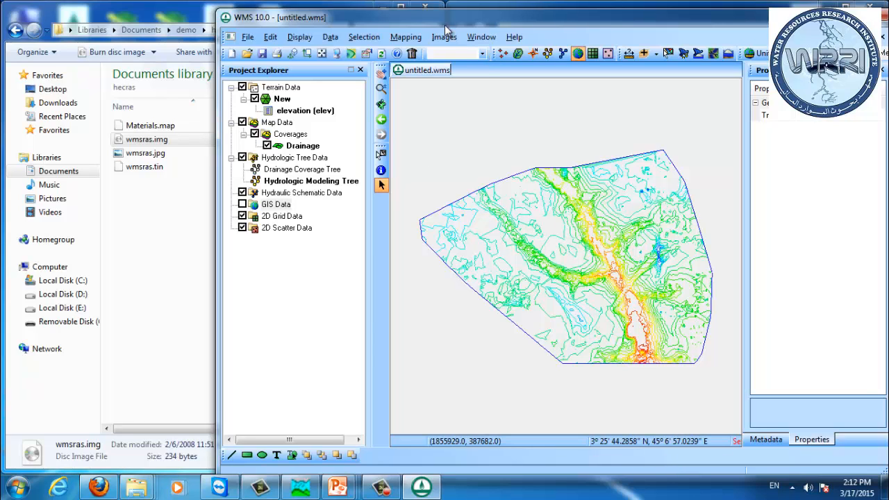
Step: Change the Drainage coverage type to 1D-Hyd Centerline
right_click(295, 153)
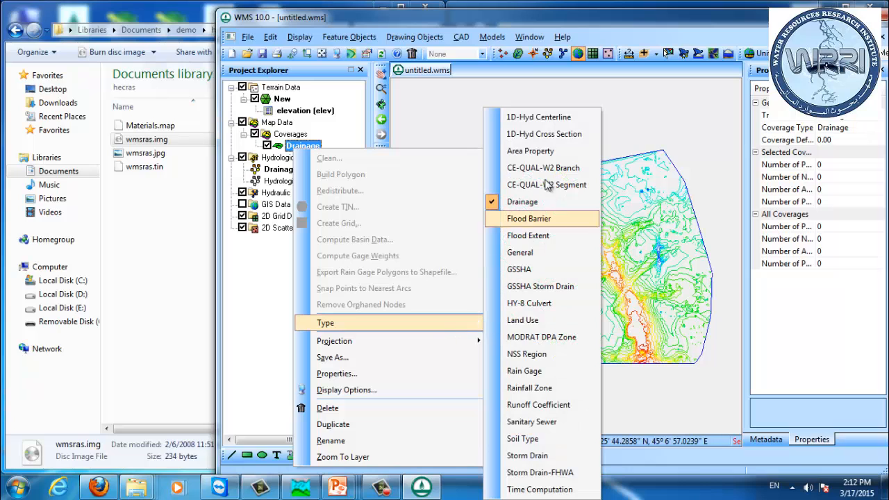
click(535, 125)
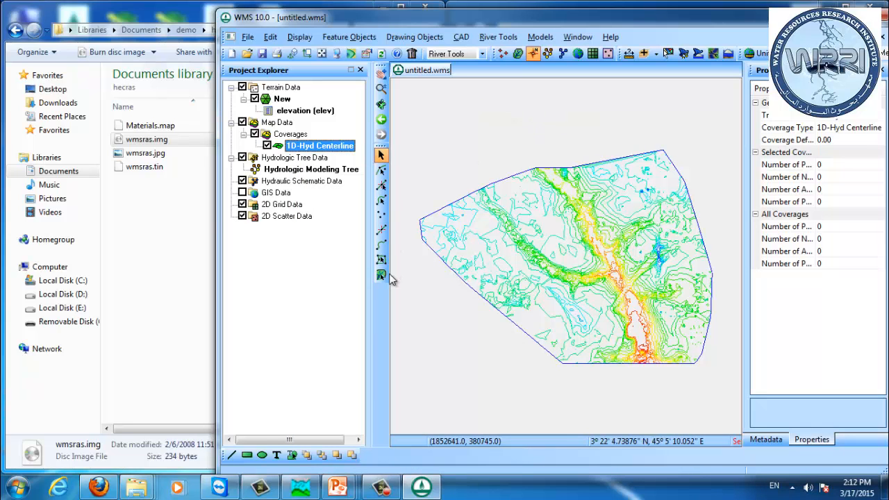
Step: Draw a centerline arc from the northern boundary down the main valley toward the southern end
click(381, 245)
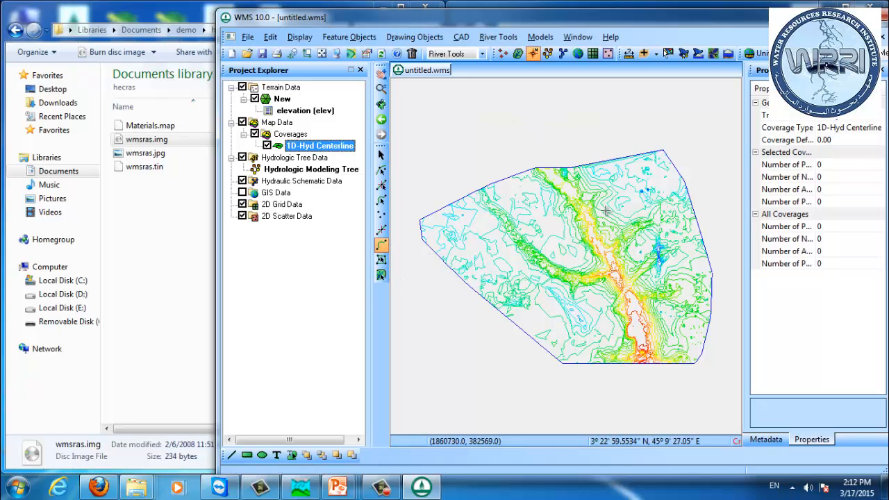
click(554, 174)
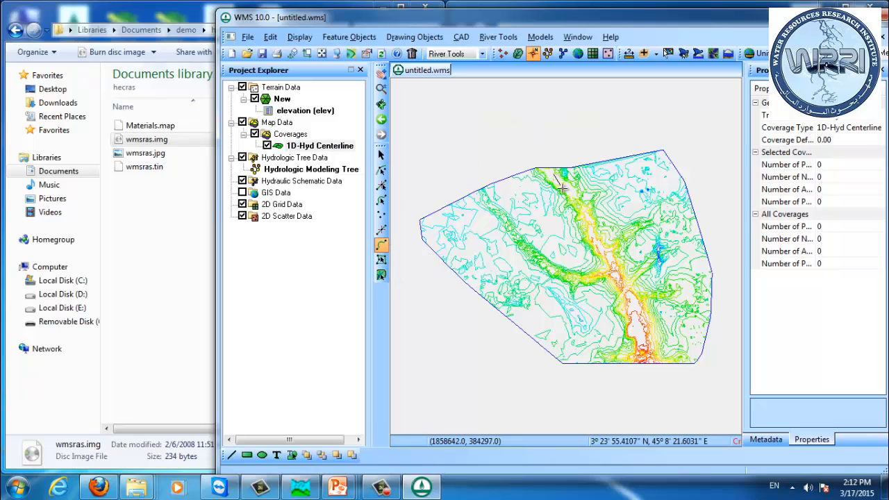
click(586, 215)
click(620, 282)
click(632, 301)
double_click(645, 356)
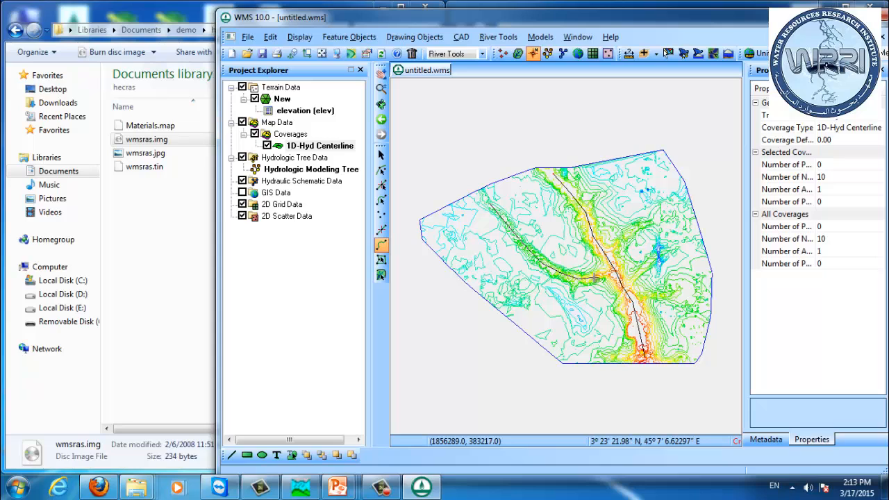
Step: Draw a centerline arc closely following the main channel's bends down to the southern boundary
double_click(614, 272)
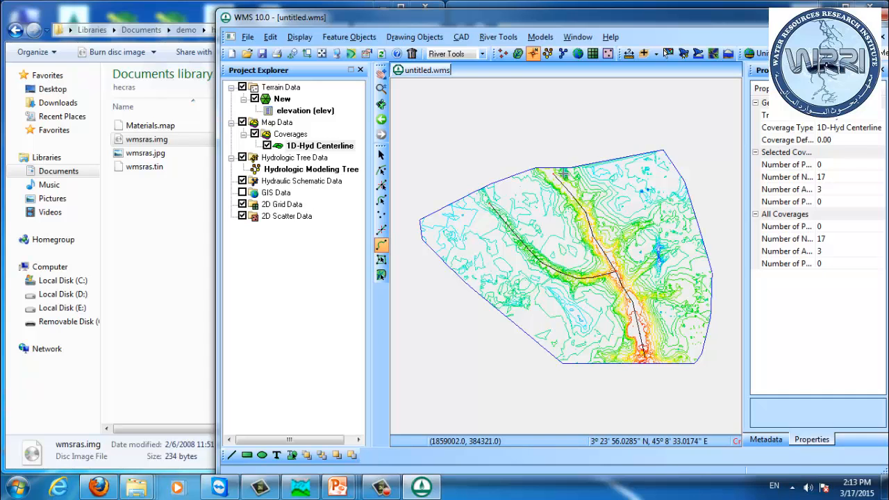
scroll(574, 182, up, 3)
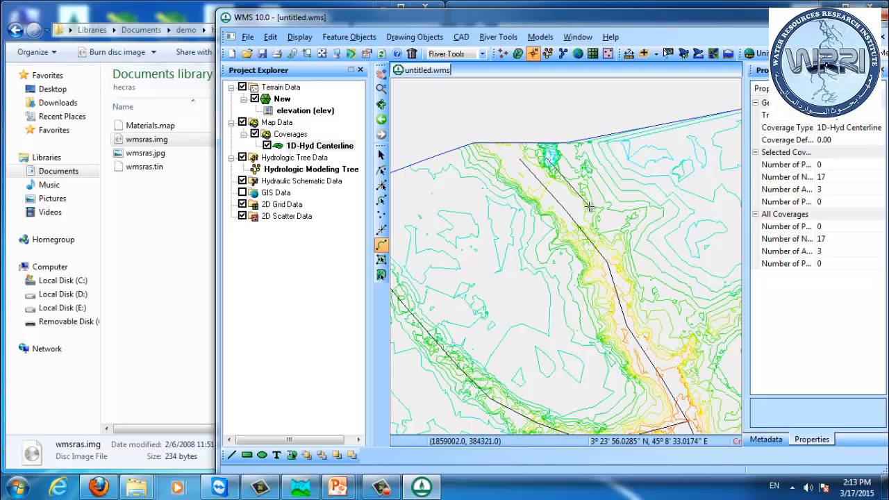
click(627, 250)
click(640, 315)
click(649, 329)
click(672, 345)
click(699, 342)
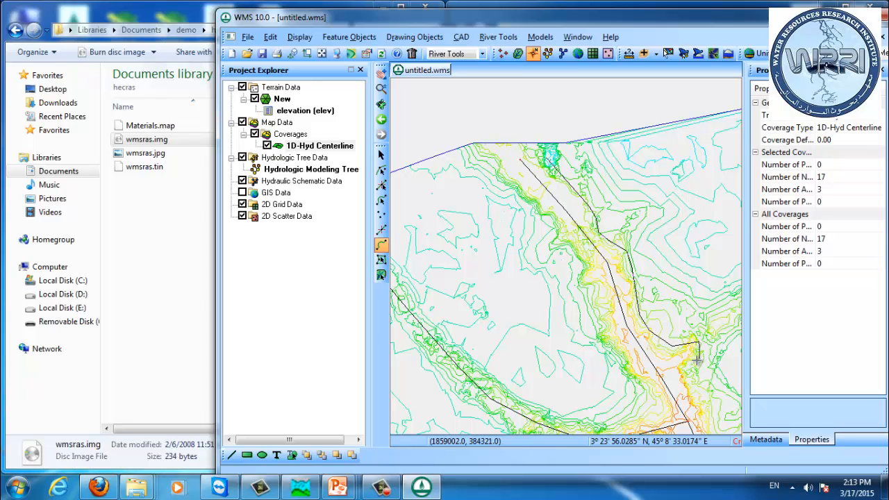
click(687, 383)
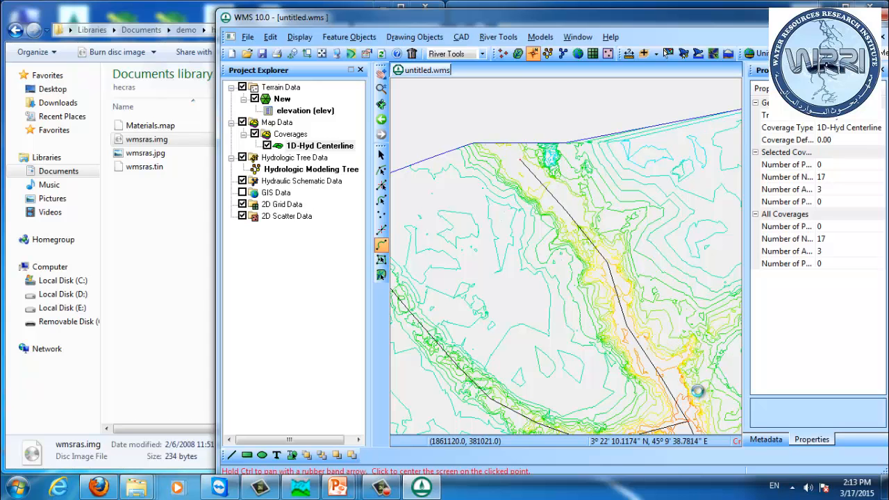
drag(698, 396, 611, 241)
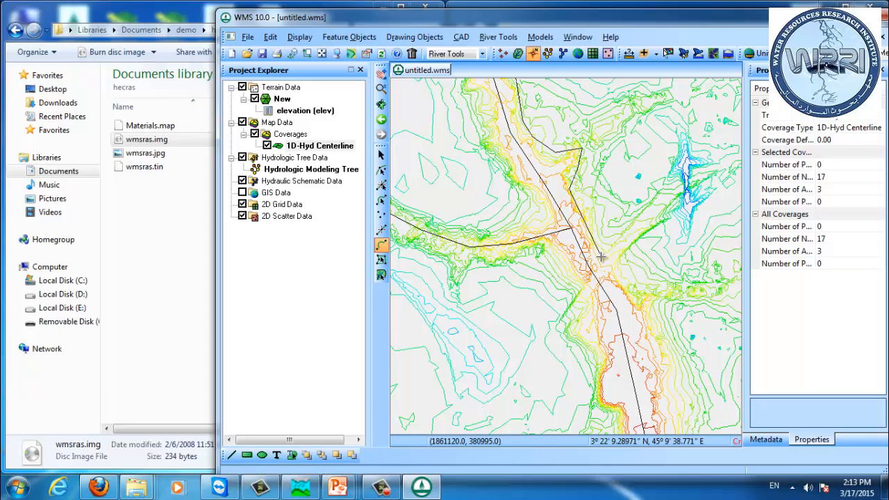
click(611, 268)
click(662, 382)
drag(671, 411, 620, 265)
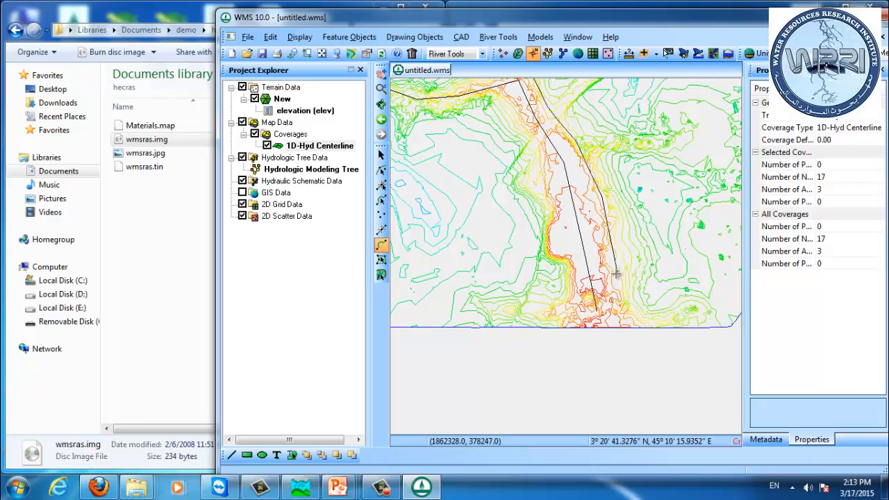
double_click(620, 315)
drag(541, 238, 643, 429)
scroll(458, 198, down, 3)
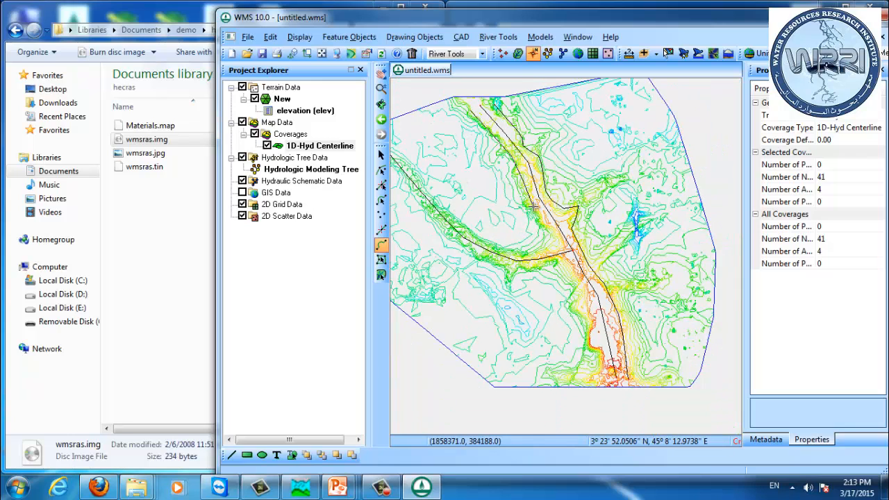
Step: Draw the western tributary arc from the junction up to the northwest, reversing its arc direction
click(548, 243)
click(507, 245)
click(459, 216)
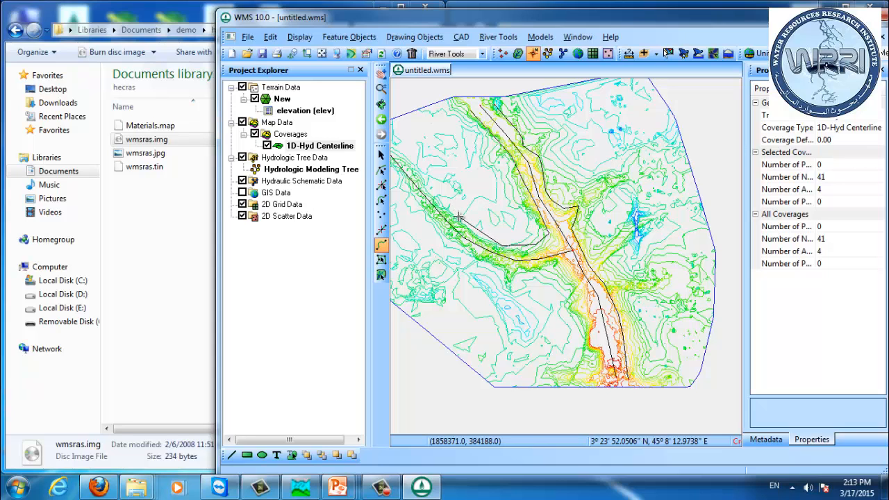
click(420, 171)
drag(421, 153, 502, 188)
double_click(484, 186)
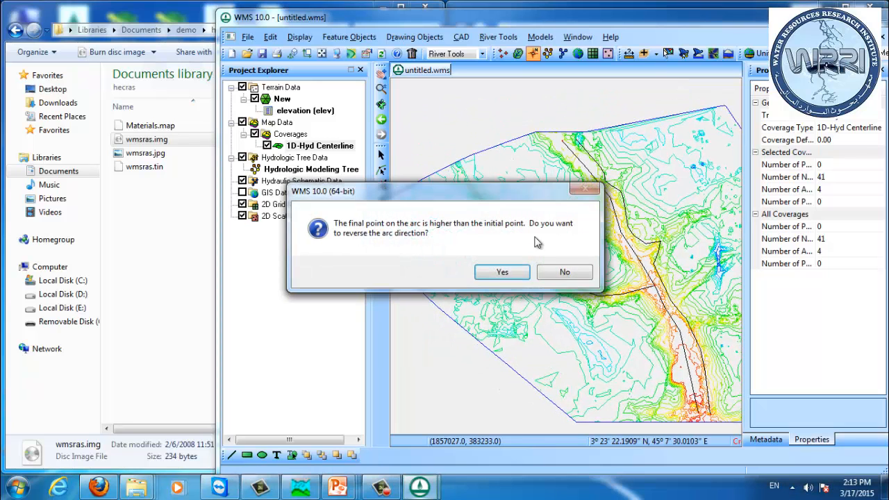
click(509, 272)
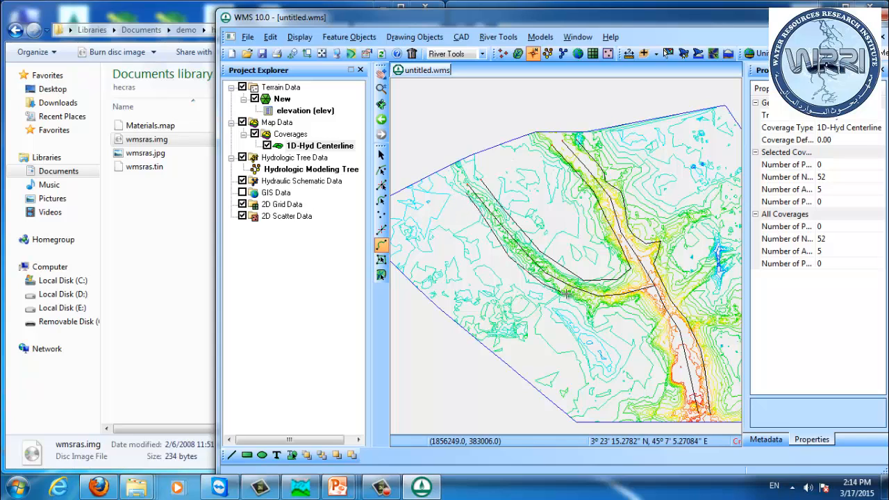
Step: Draw another arc from below the tributary junction southeast toward the southern boundary
click(591, 326)
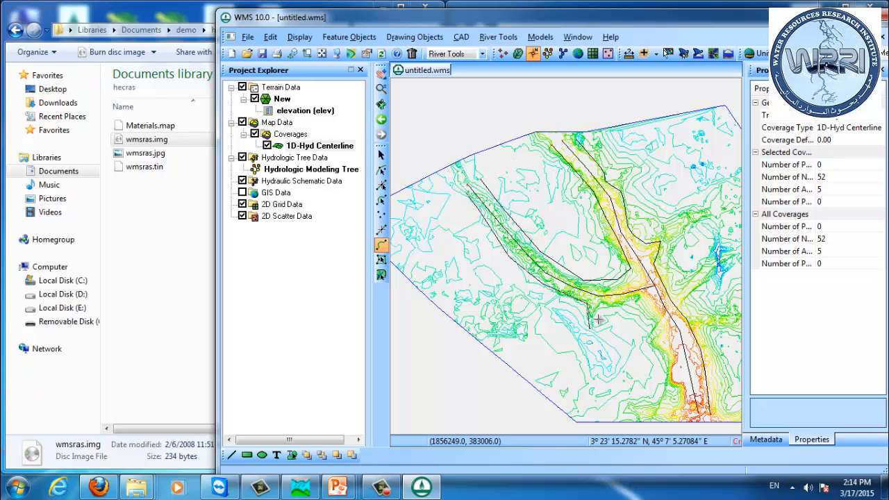
click(640, 300)
double_click(688, 411)
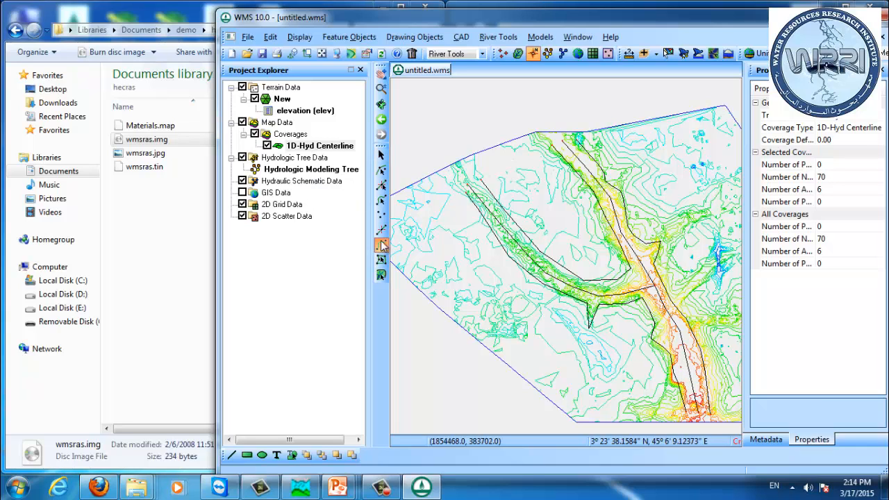
click(381, 200)
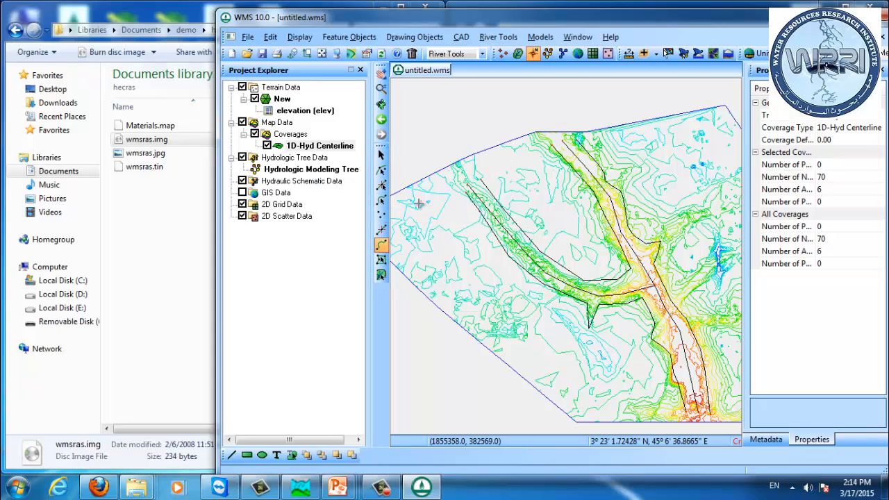
Step: Select the western tributary arc and set its arc type to Centerline
click(381, 200)
click(580, 295)
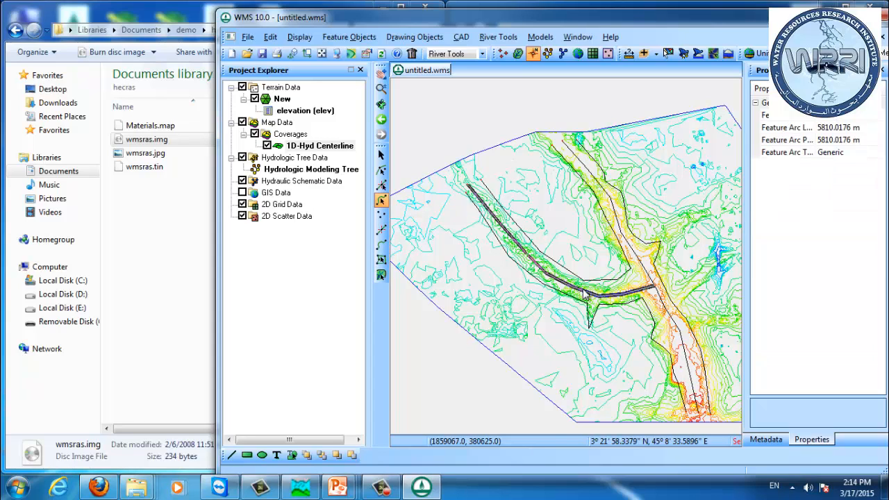
double_click(646, 296)
click(757, 260)
click(738, 280)
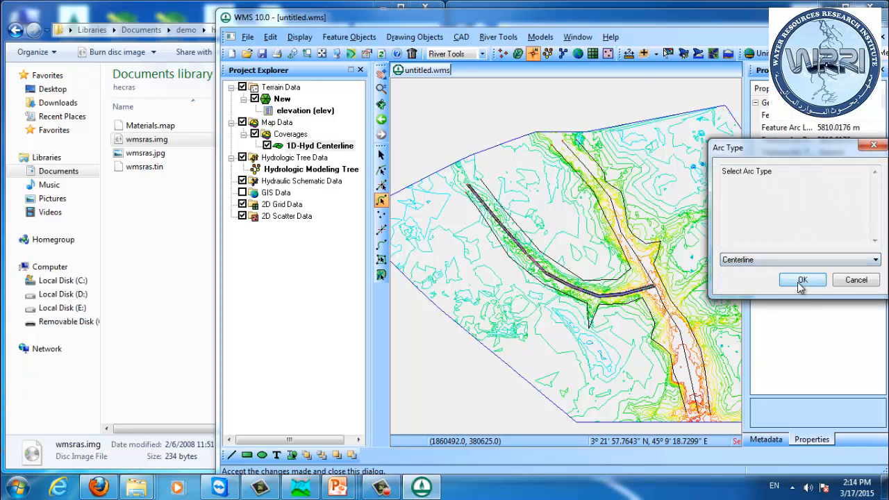
click(802, 280)
Step: Assign the tributary reach to river Branch and confirm its reach attributes
drag(537, 136, 245, 135)
click(277, 162)
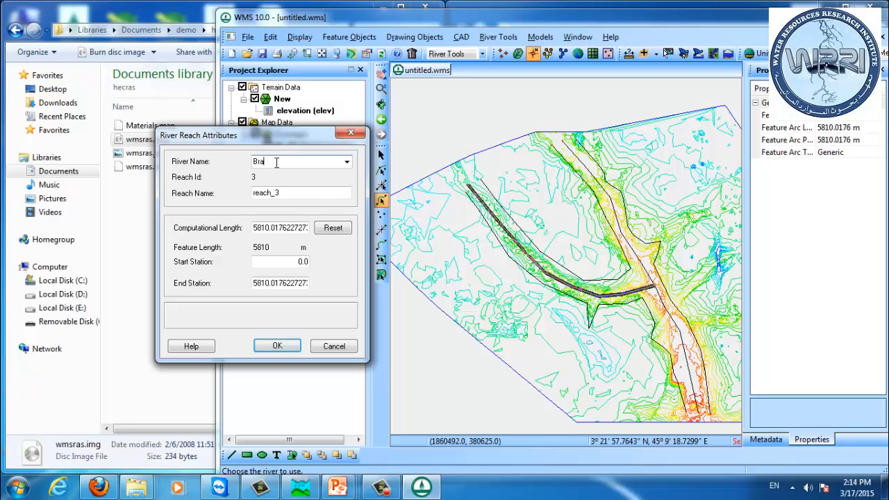
key(Tab)
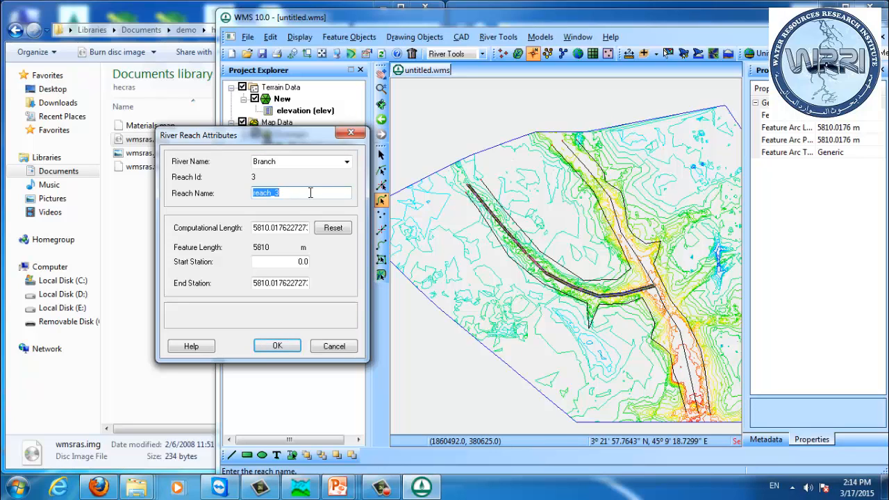
text(Bran)
click(308, 165)
click(303, 194)
click(277, 346)
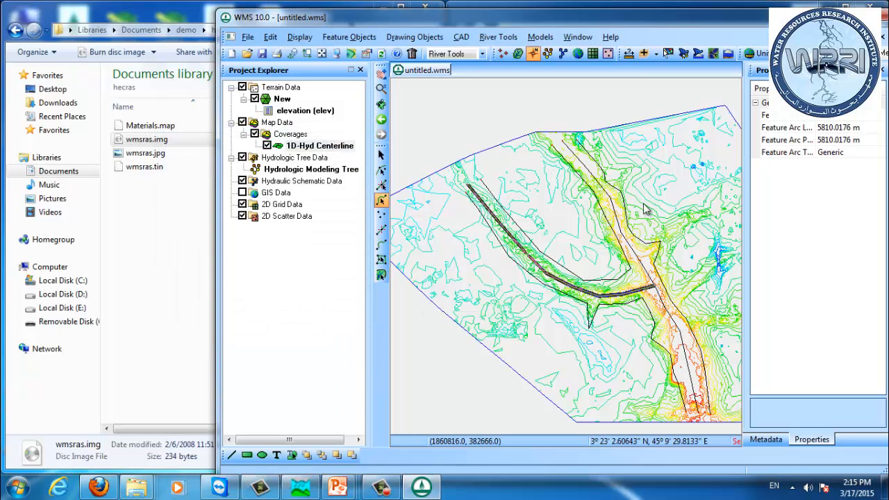
Step: Set the upper main-channel arc's type to Centerline
double_click(622, 234)
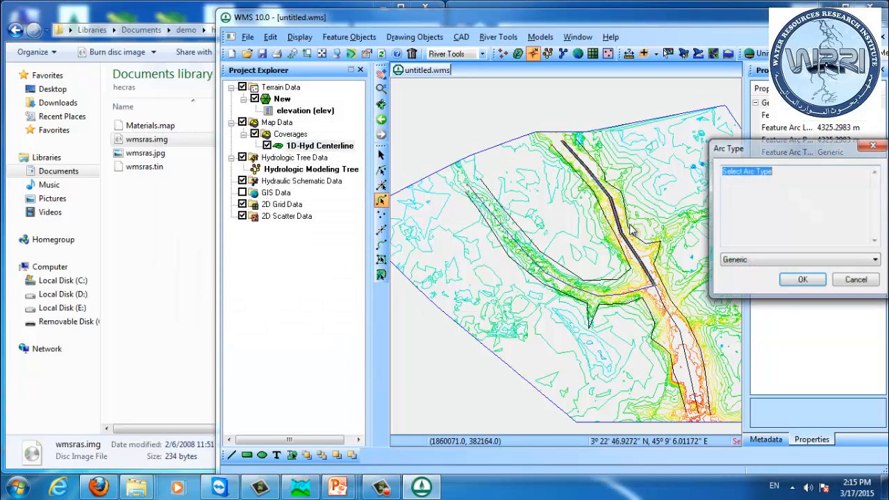
click(790, 262)
click(778, 281)
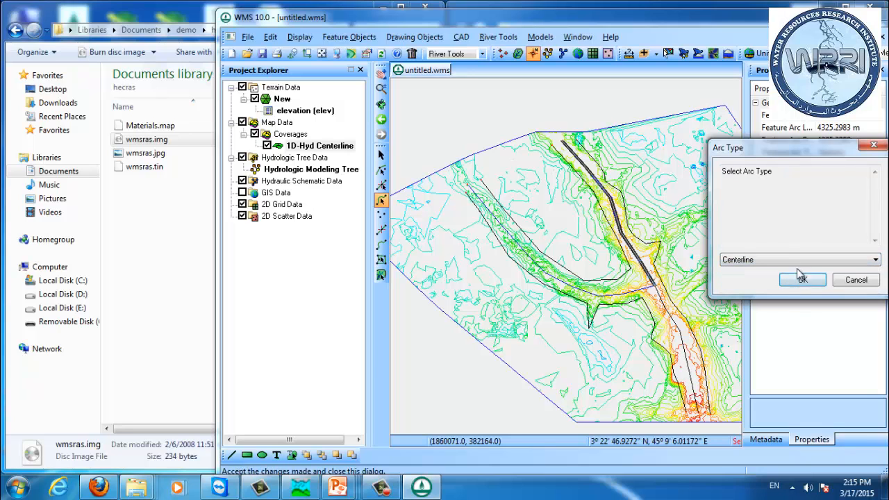
click(802, 278)
Step: Name the upper main-channel reach river Main, reach Upper
click(275, 165)
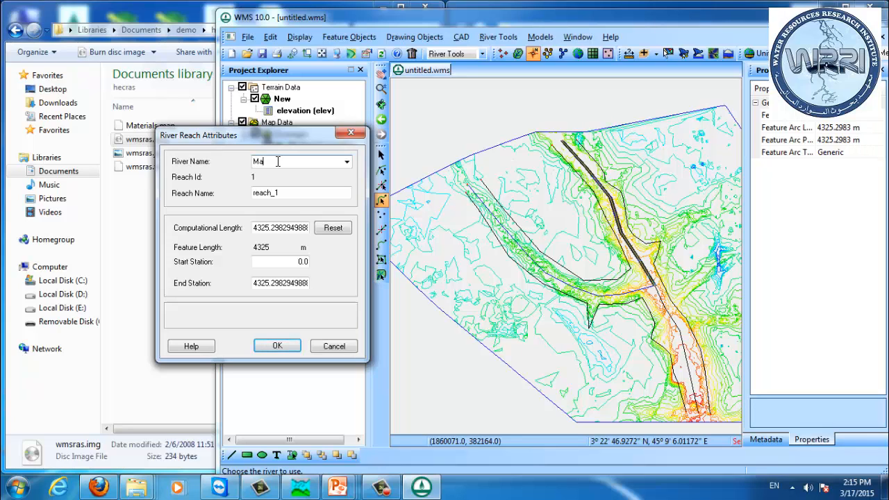
key(Tab)
text(U)
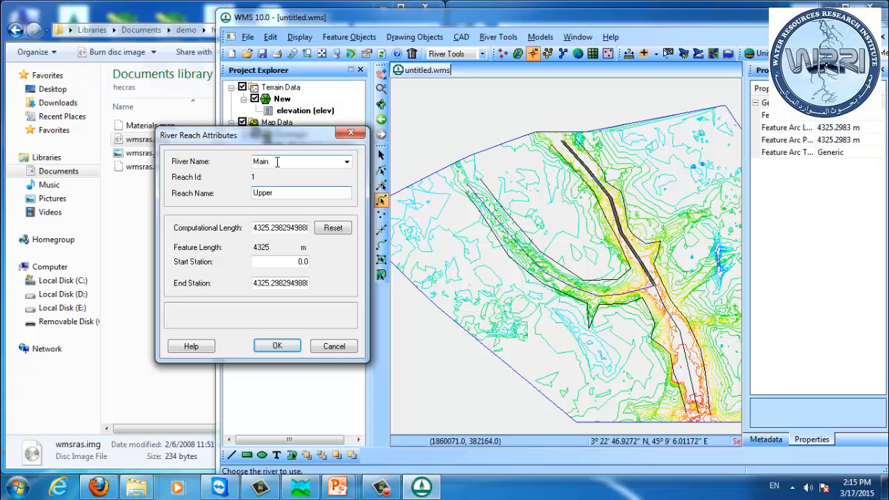
text(pper)
click(287, 347)
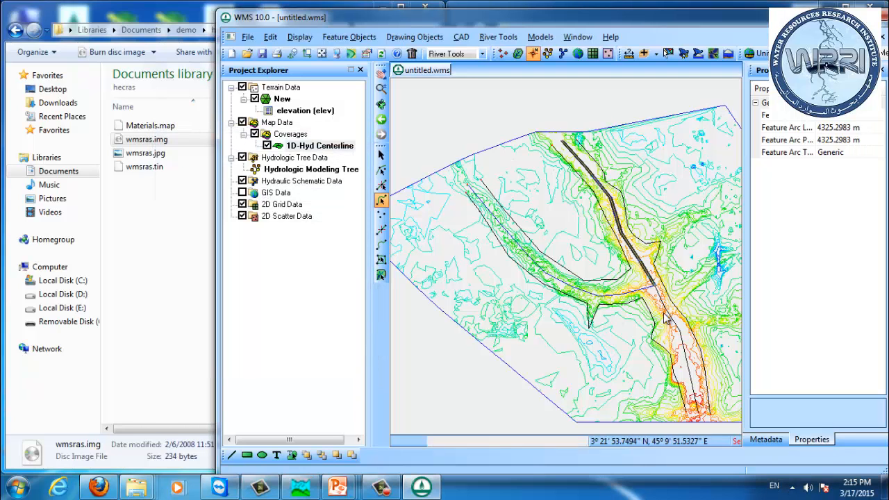
Step: Set the lower main-channel arc's type to Centerline
double_click(671, 318)
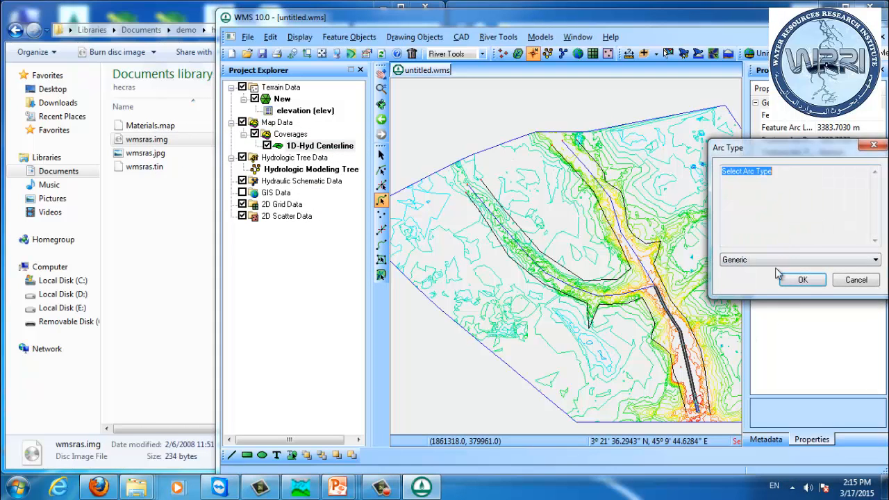
click(720, 261)
click(726, 283)
click(802, 279)
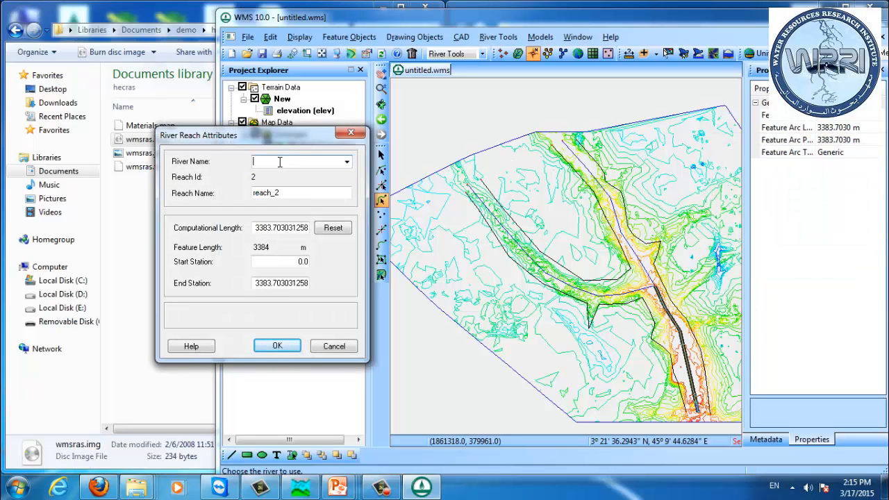
Step: Assign the lower reach to river Main with reach name Lower
click(346, 161)
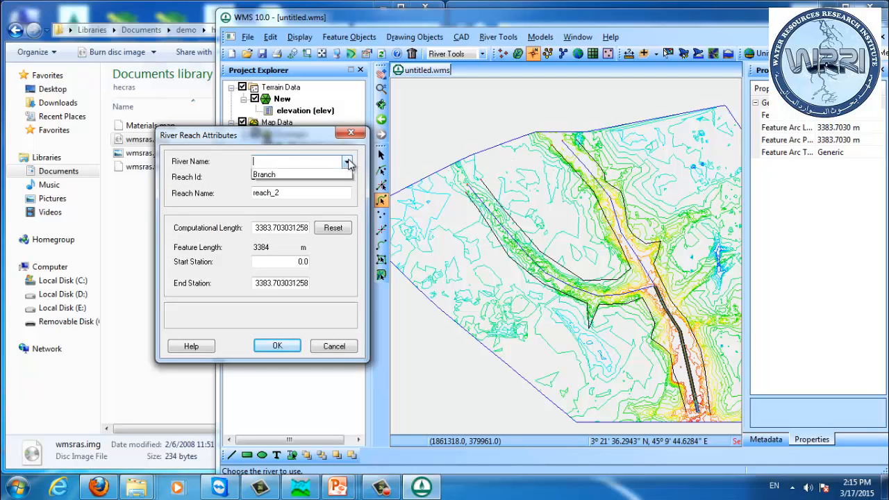
click(323, 179)
key(Tab)
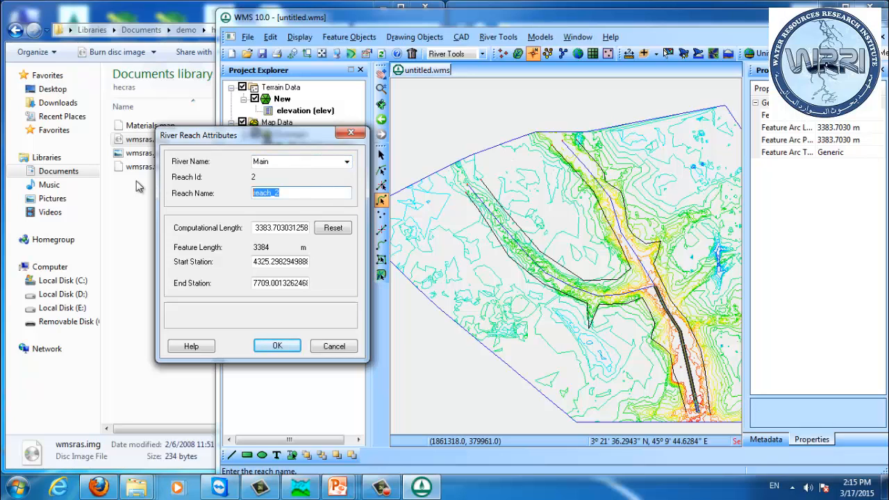
text(Lower)
key(Return)
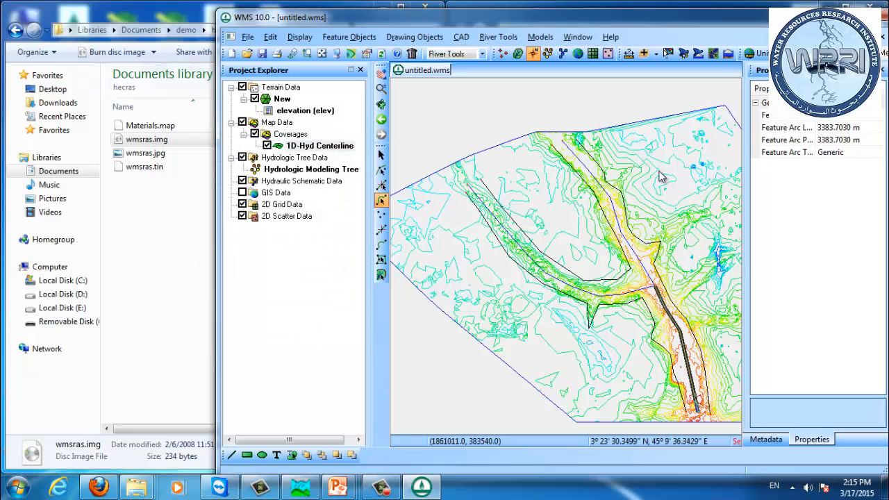
Step: Select the four bank-line arcs along the channels and set their arc type to Bank
click(651, 225)
click(629, 238)
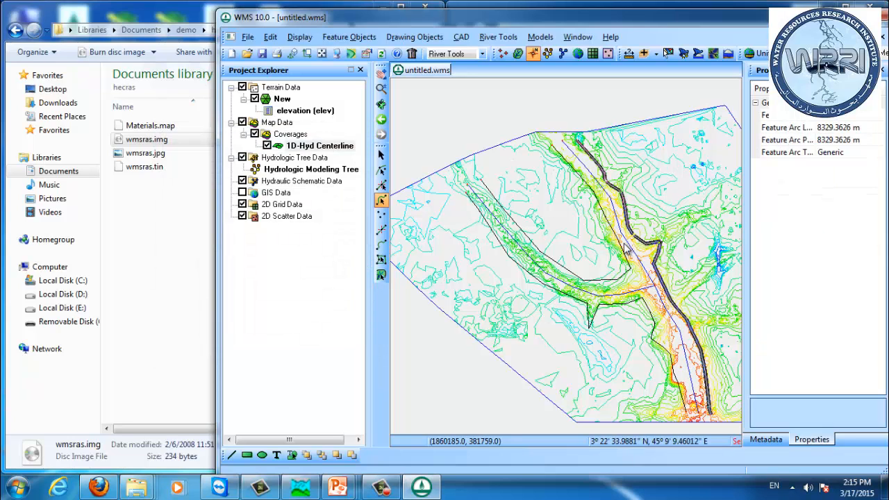
shift+click(623, 268)
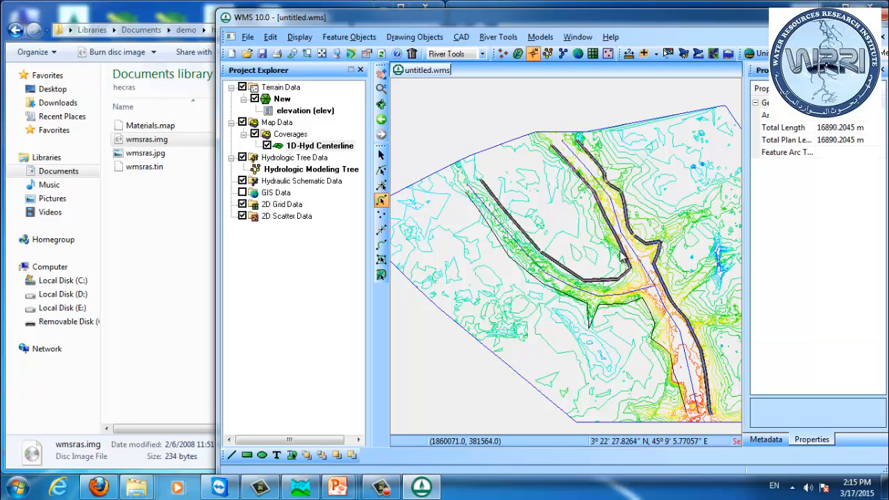
shift+click(614, 311)
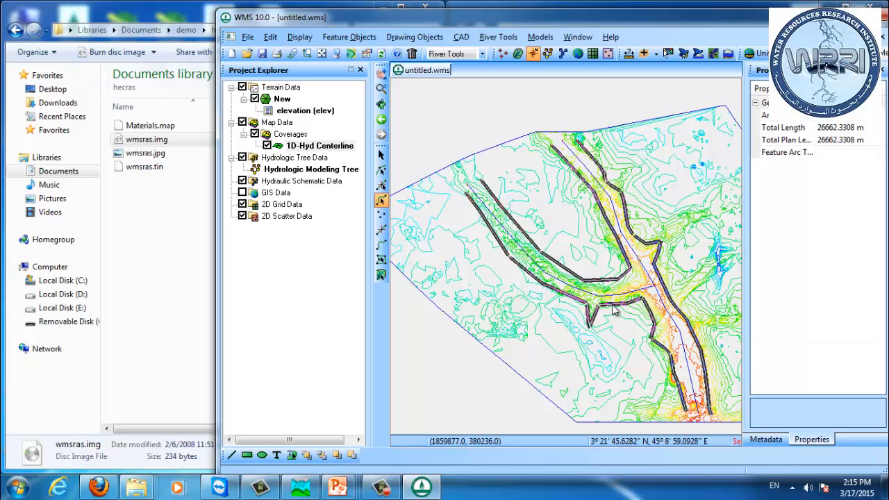
right_click(614, 311)
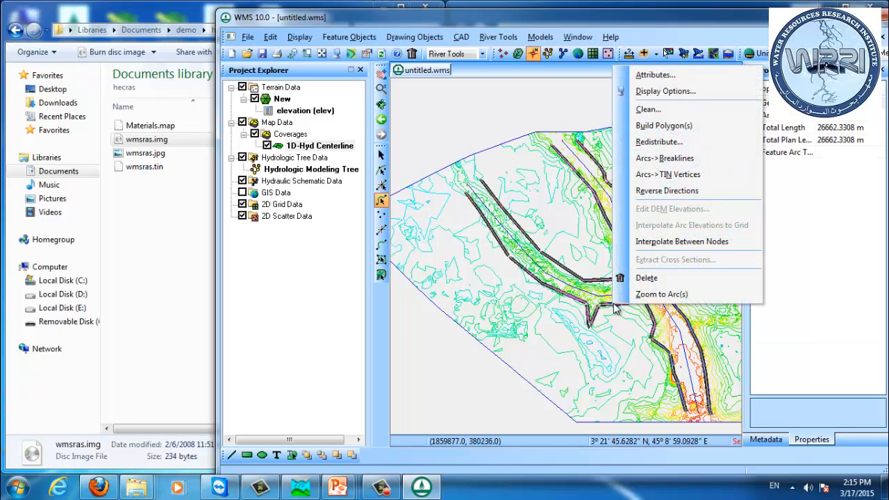
click(669, 75)
click(800, 260)
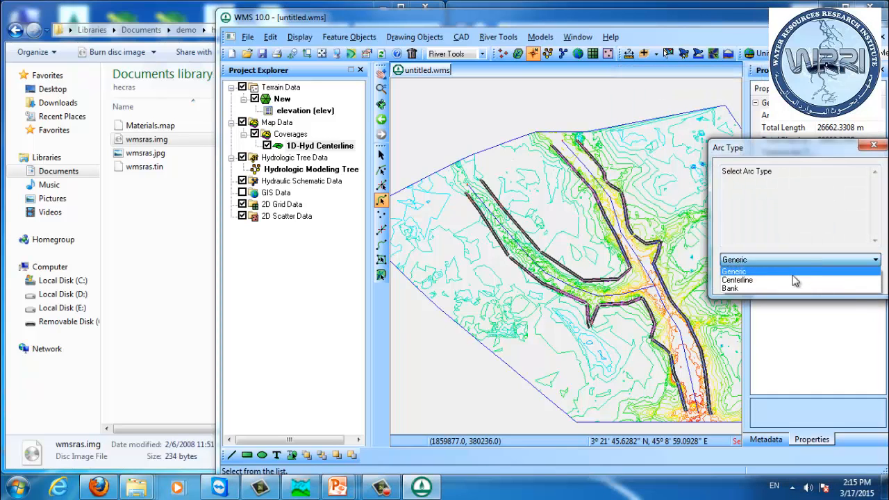
click(783, 289)
click(800, 280)
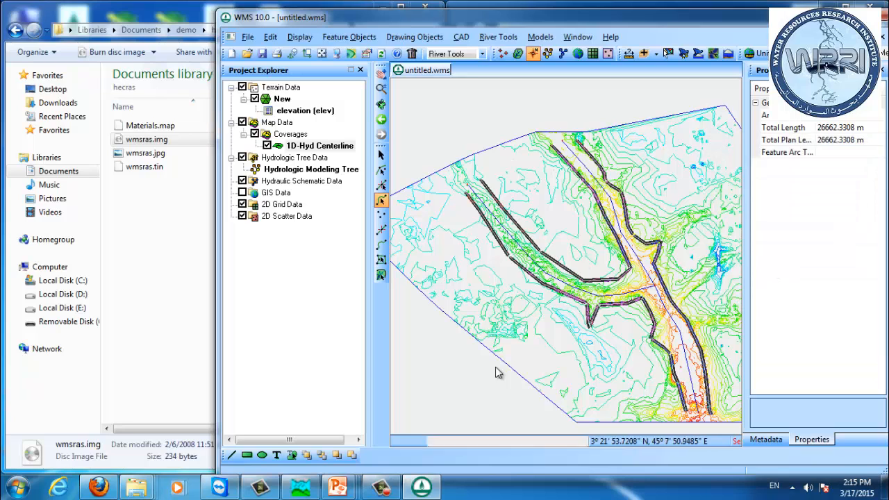
click(601, 267)
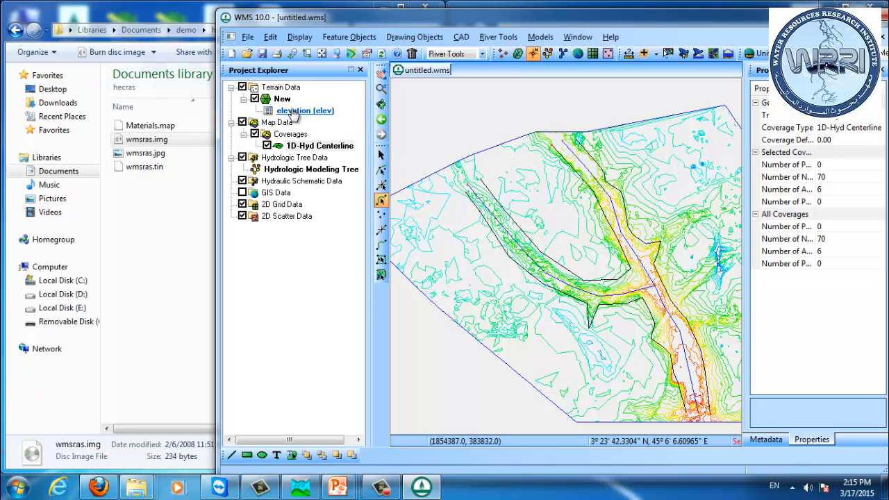
Step: Create a new coverage and set its coverage type to 1D-Hyd Cross Section
click(278, 136)
click(321, 144)
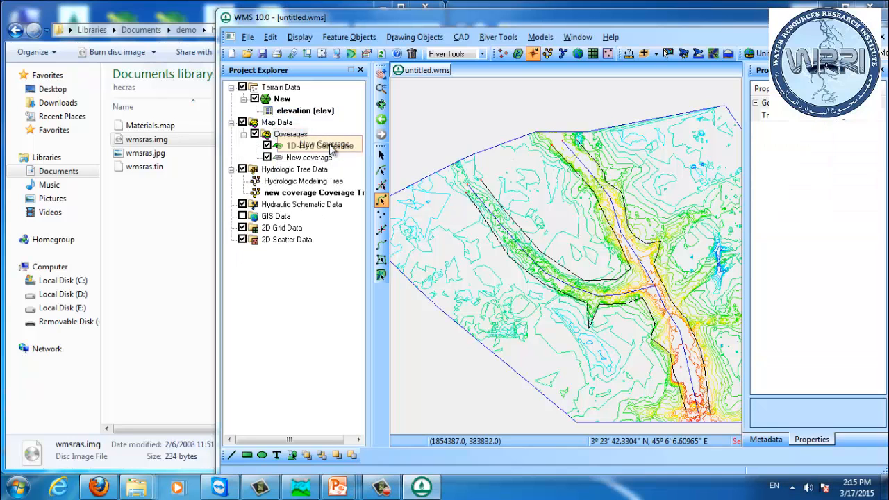
click(559, 178)
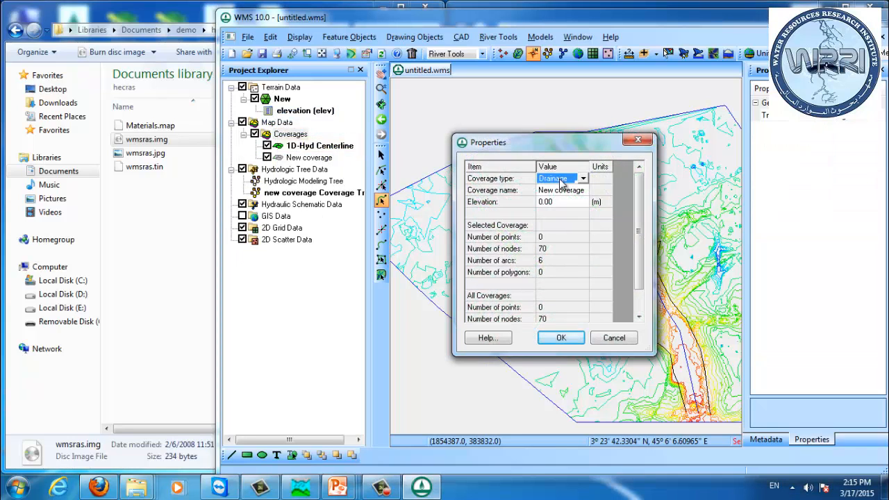
click(561, 179)
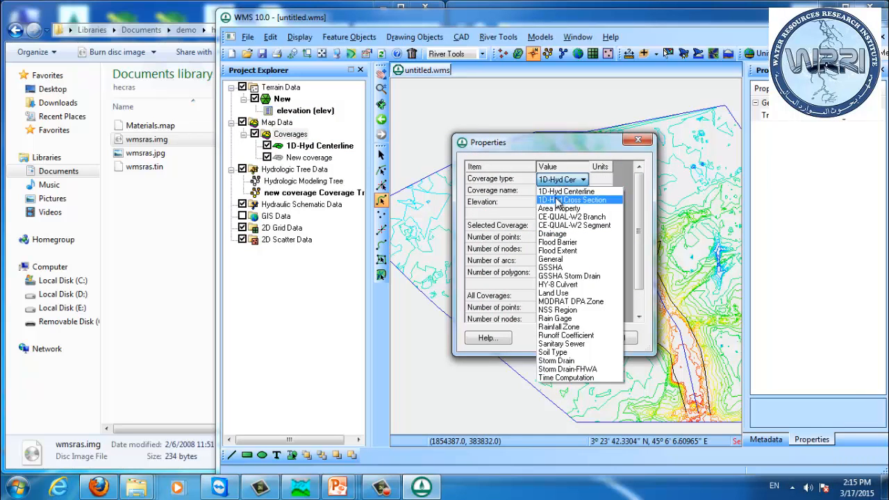
click(558, 201)
click(562, 338)
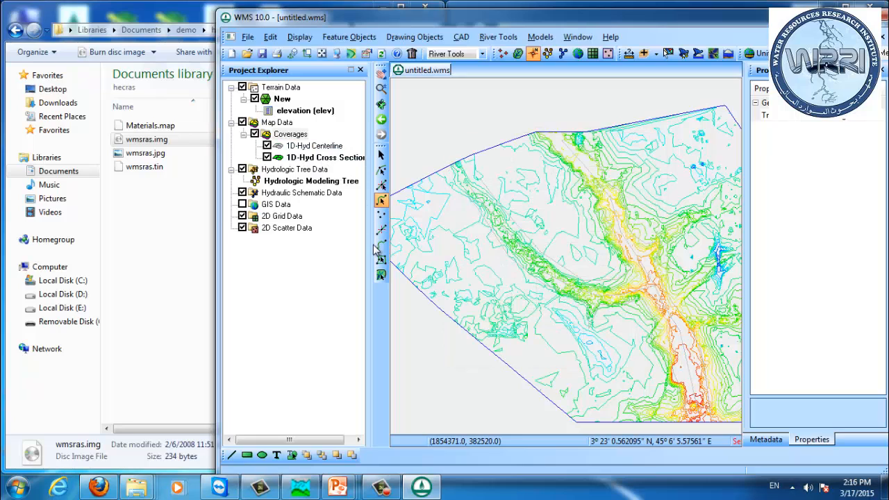
Step: Draw two cross-section lines across the upper western tributary valley
click(381, 246)
click(455, 229)
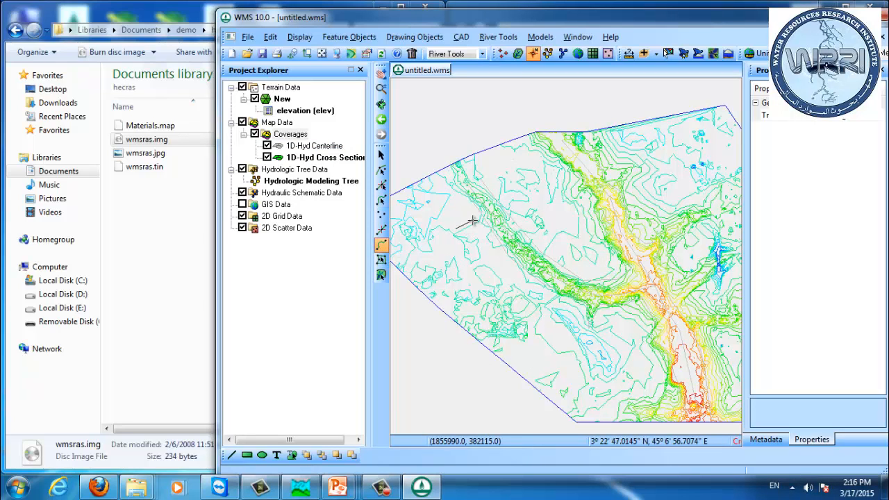
double_click(523, 194)
click(492, 267)
double_click(550, 224)
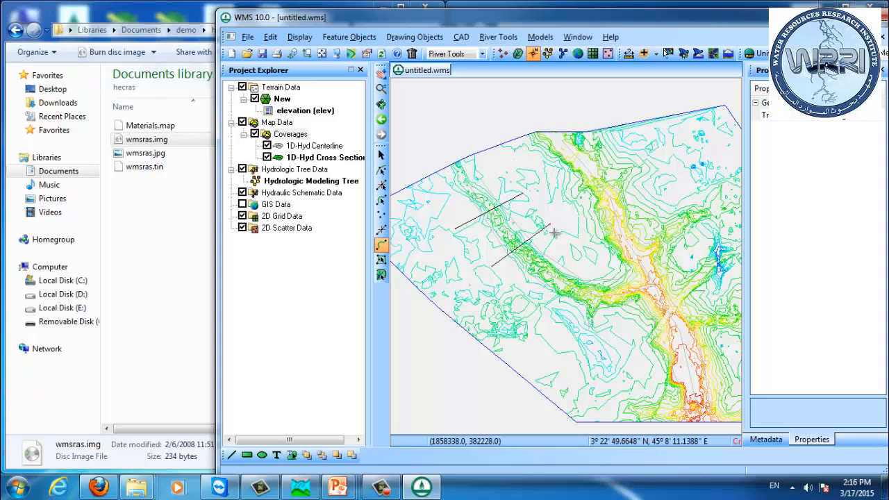
Step: Draw three more cross-section lines across the lower tributary toward the junction
click(540, 313)
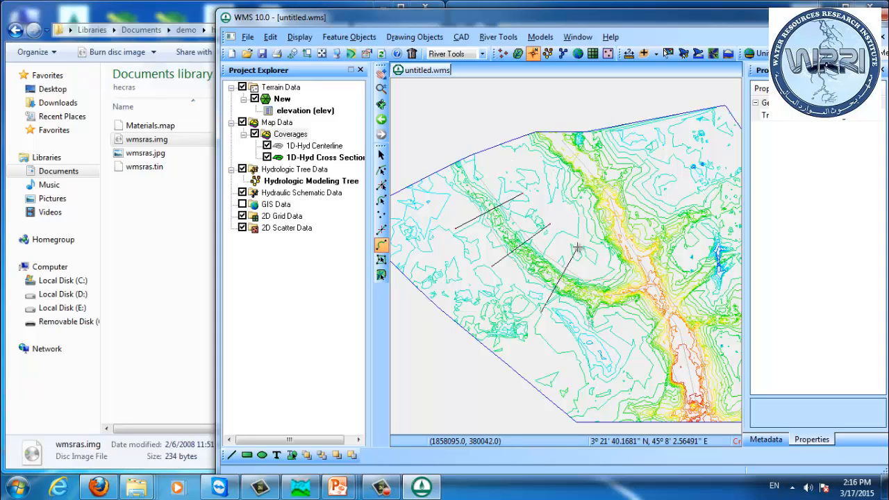
double_click(577, 248)
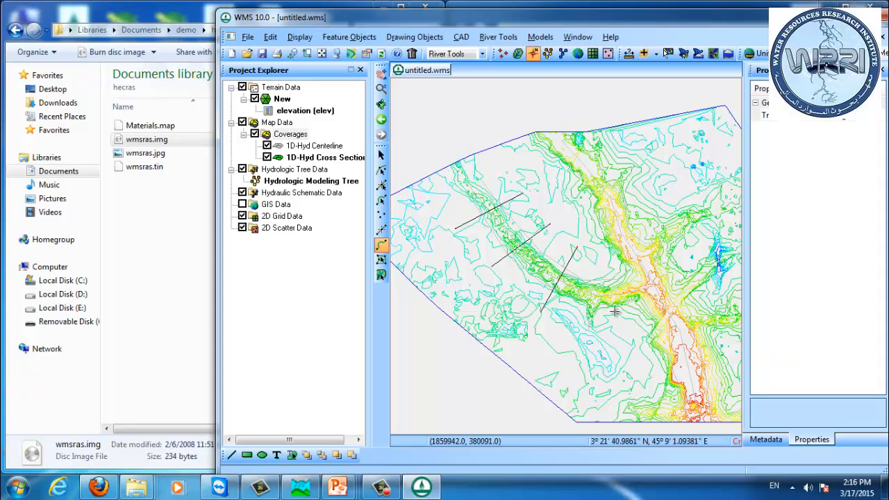
click(588, 342)
double_click(600, 261)
click(627, 332)
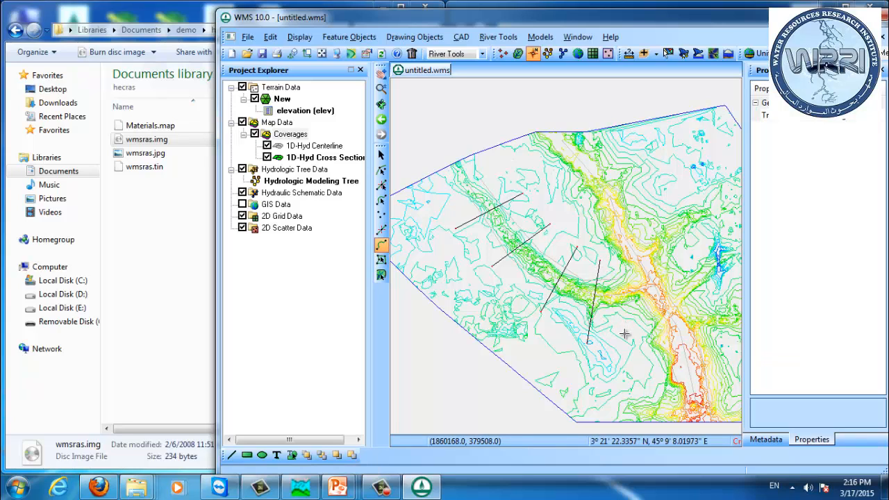
double_click(614, 265)
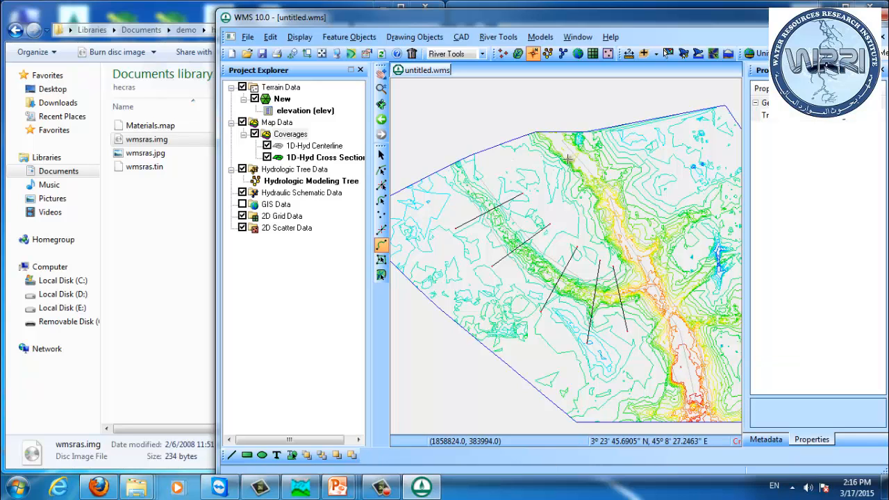
Step: Draw a cross-section line across the main channel at its upper end
drag(562, 176, 535, 210)
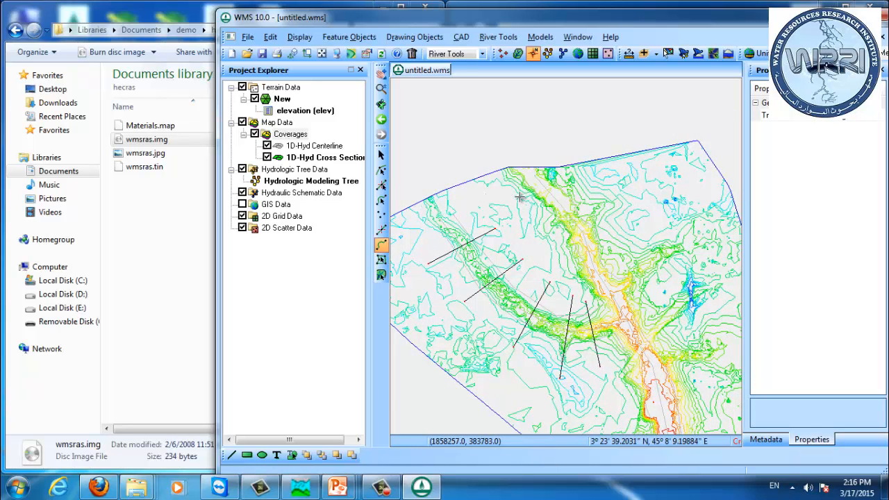
click(511, 199)
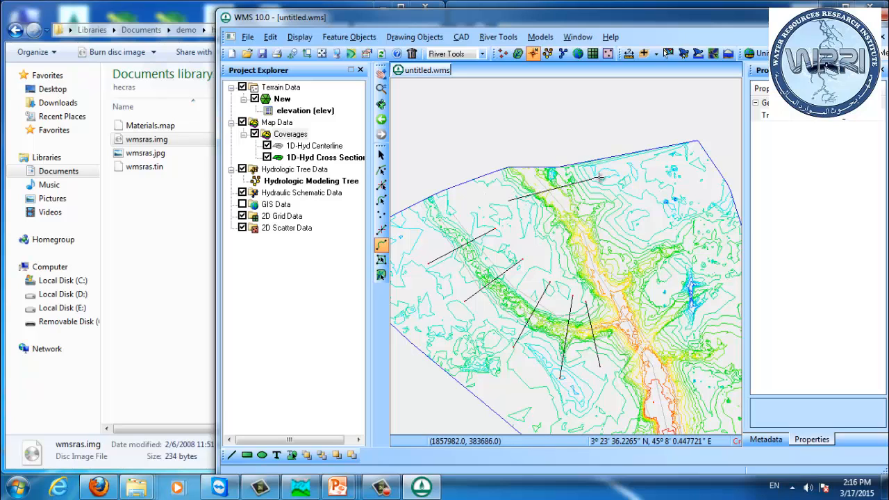
key(Escape)
click(534, 220)
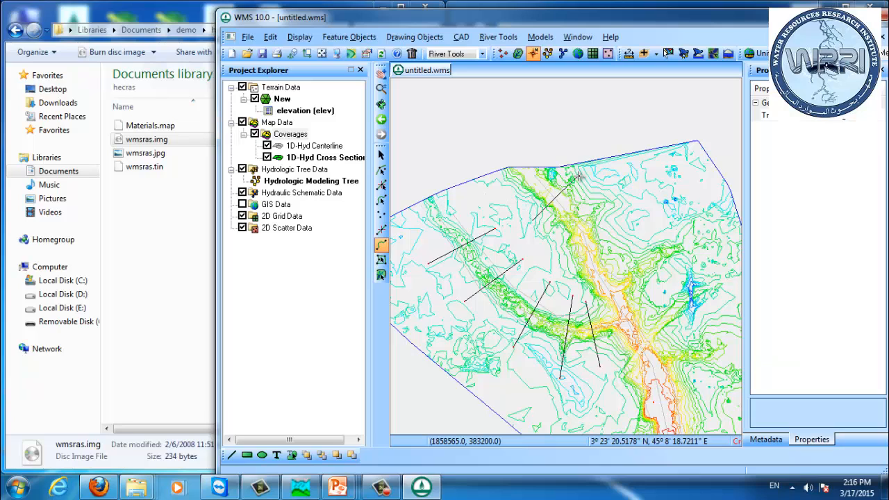
double_click(581, 177)
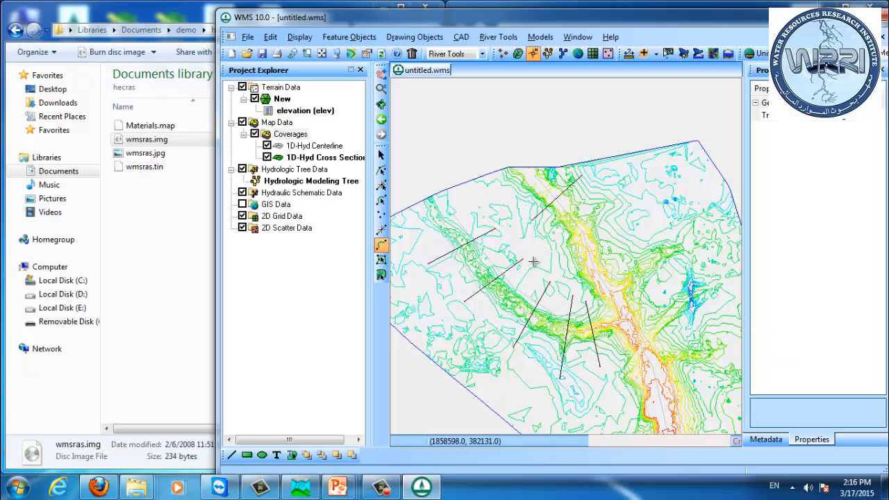
Step: Draw two more cross-section lines across the main channel below the first one
click(541, 258)
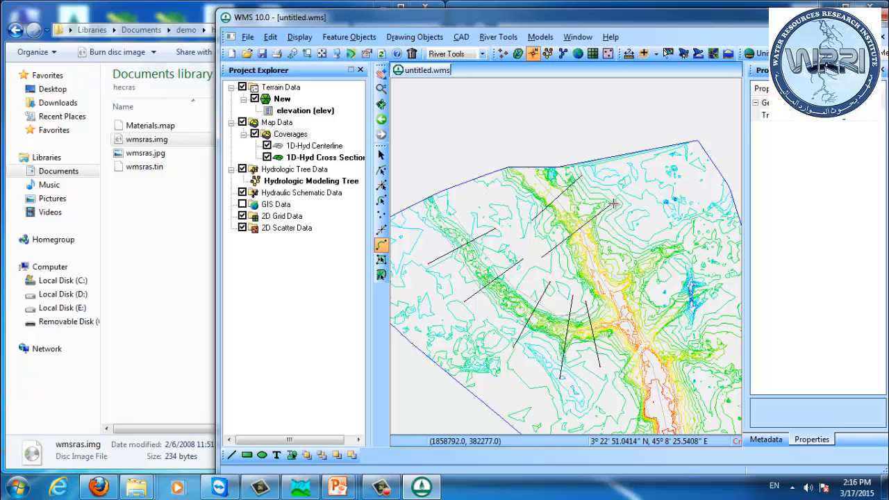
click(567, 278)
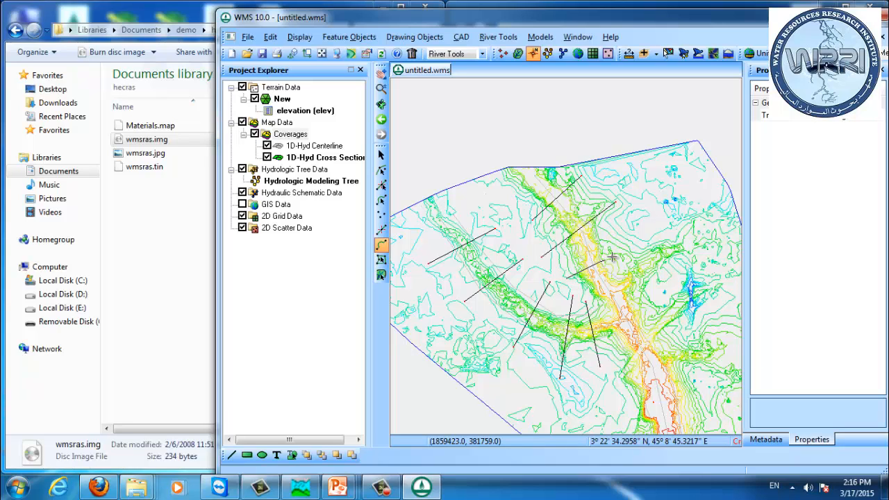
double_click(627, 242)
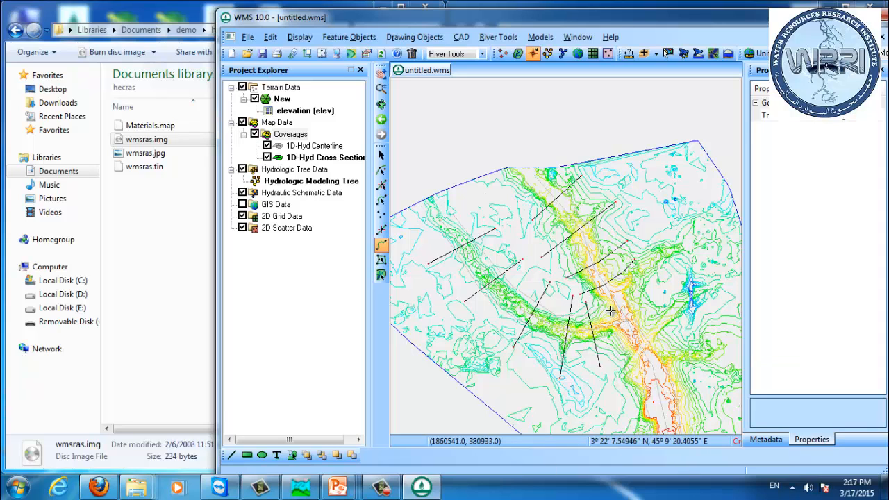
Step: Draw three cross-section lines across the main channel further downstream past the junction
scroll(650, 357, down, 1)
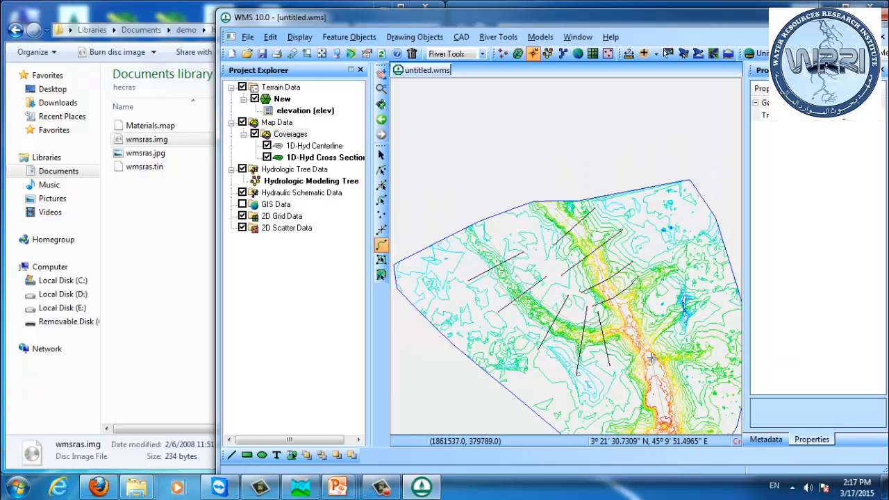
drag(641, 361, 562, 318)
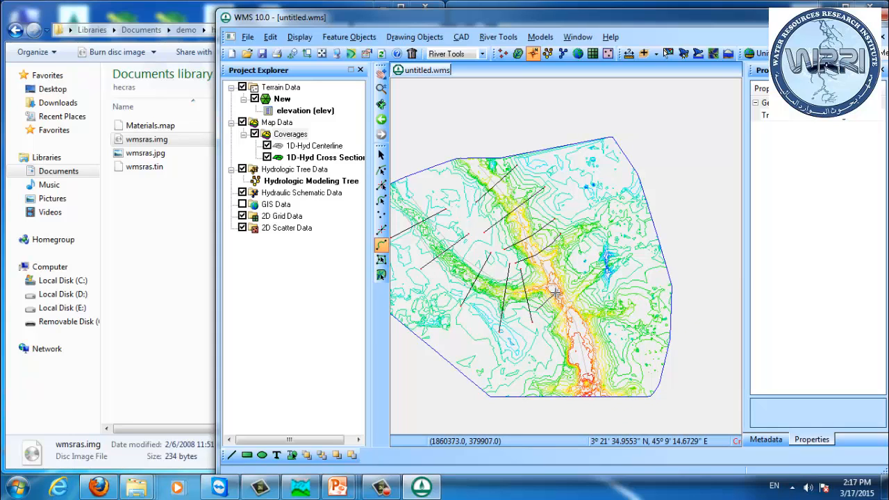
double_click(588, 274)
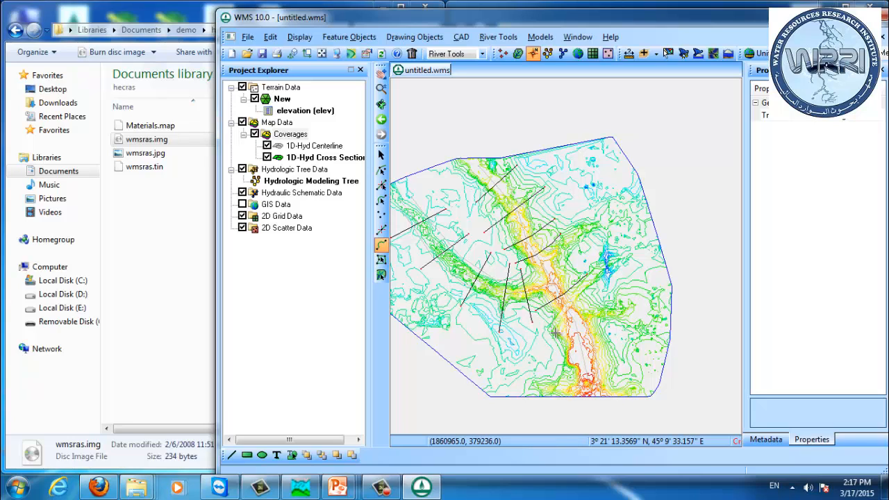
double_click(609, 300)
click(554, 363)
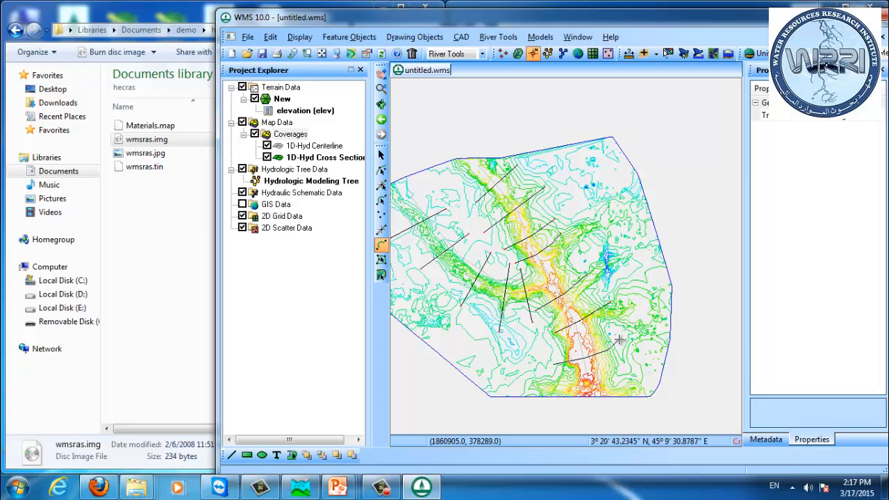
double_click(618, 343)
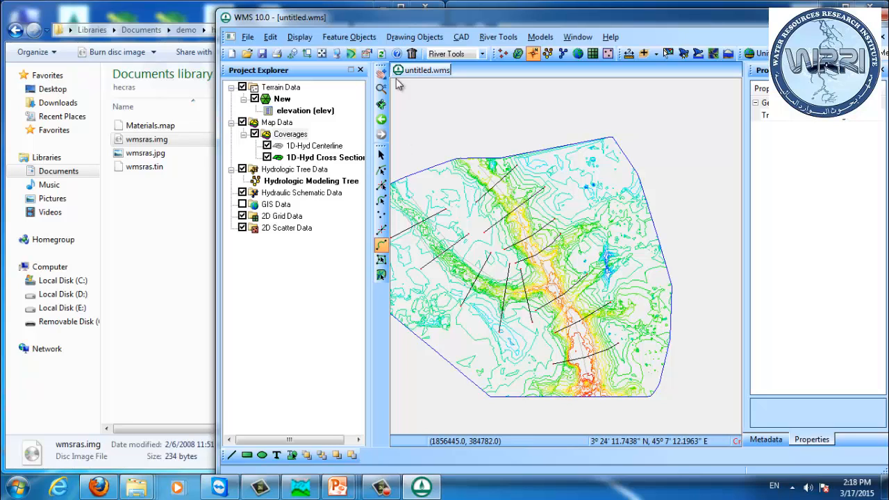
Step: Create a new coverage and set its coverage type to Area Property
click(273, 136)
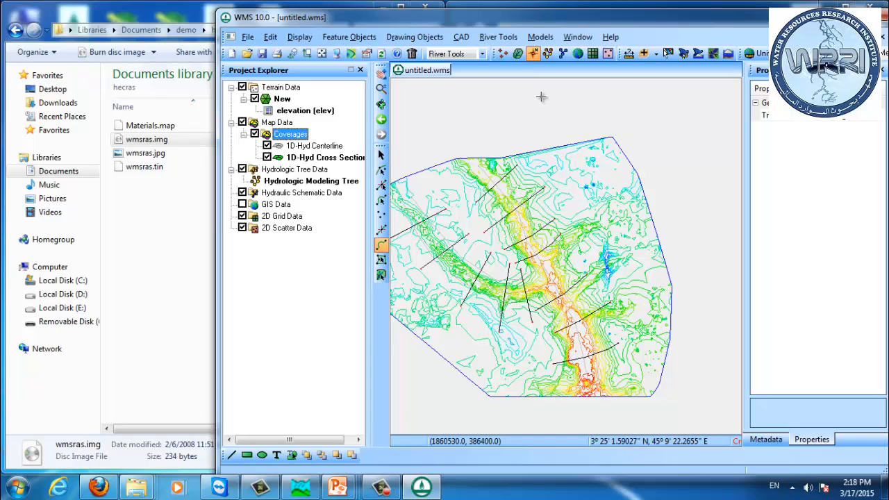
right_click(279, 137)
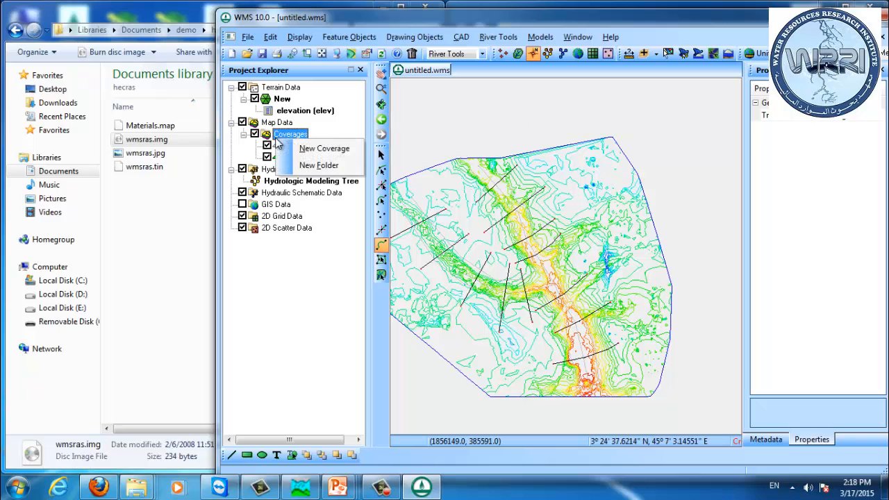
click(327, 150)
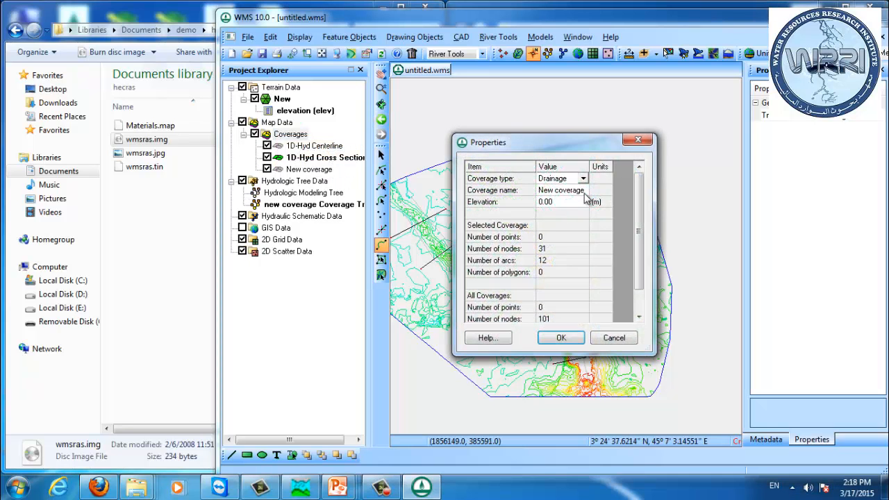
click(560, 181)
click(561, 182)
key(Up)
key(Up)
key(Up)
key(Return)
click(564, 337)
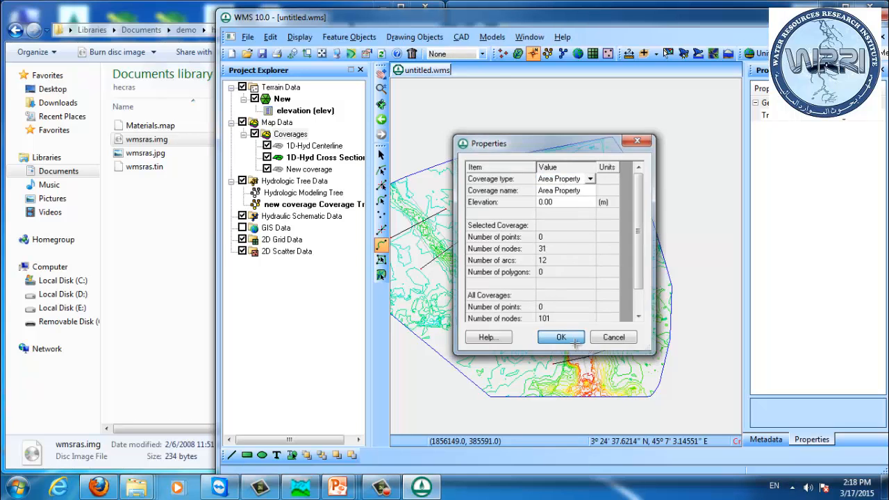
Step: Draw a closed boundary arc enclosing the whole floodplain area in the Area Property coverage
drag(496, 237, 543, 211)
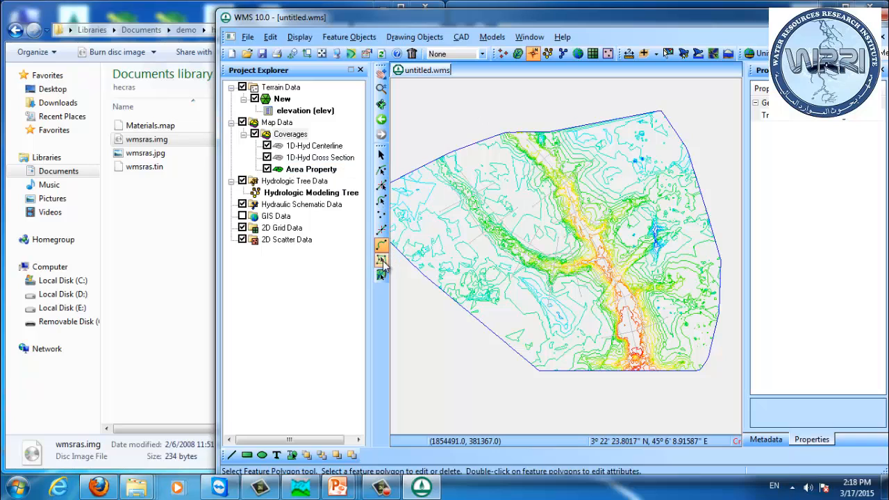
click(449, 179)
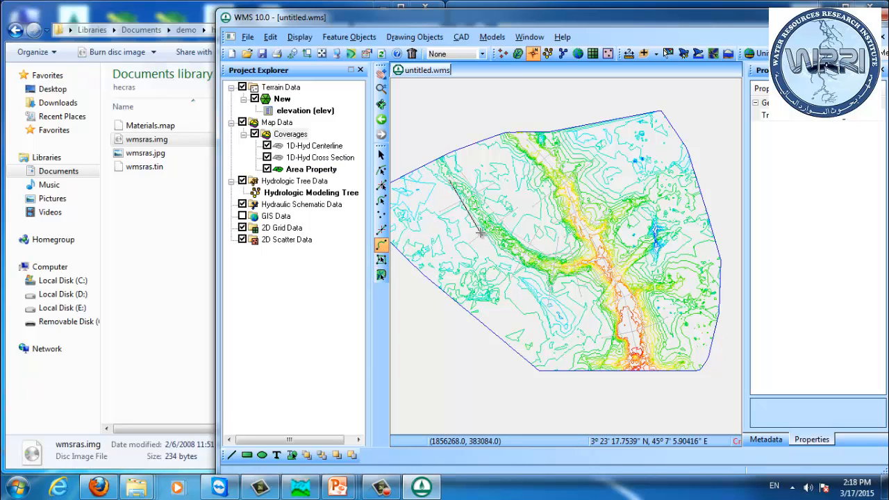
key(Escape)
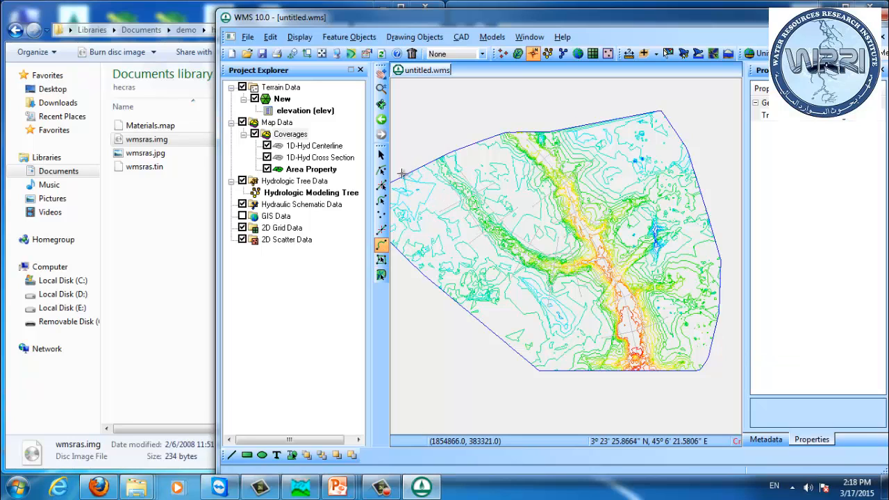
click(406, 175)
click(447, 361)
click(673, 401)
click(723, 287)
click(651, 110)
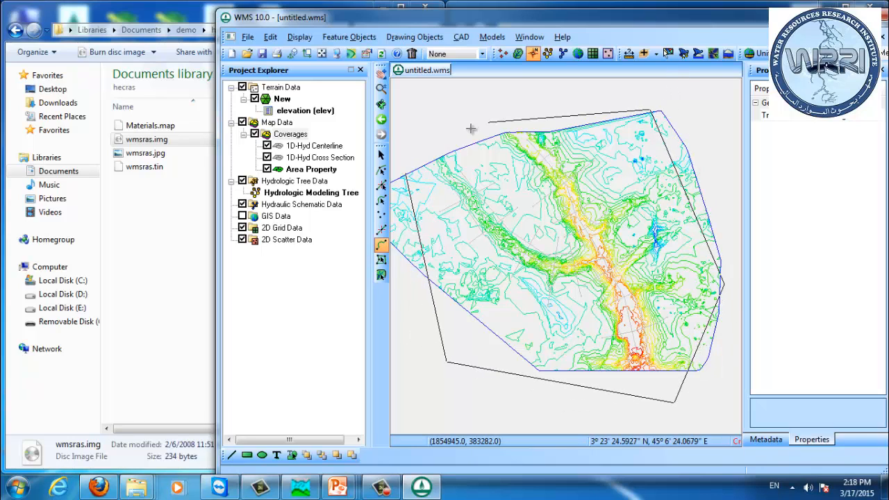
click(472, 122)
click(408, 173)
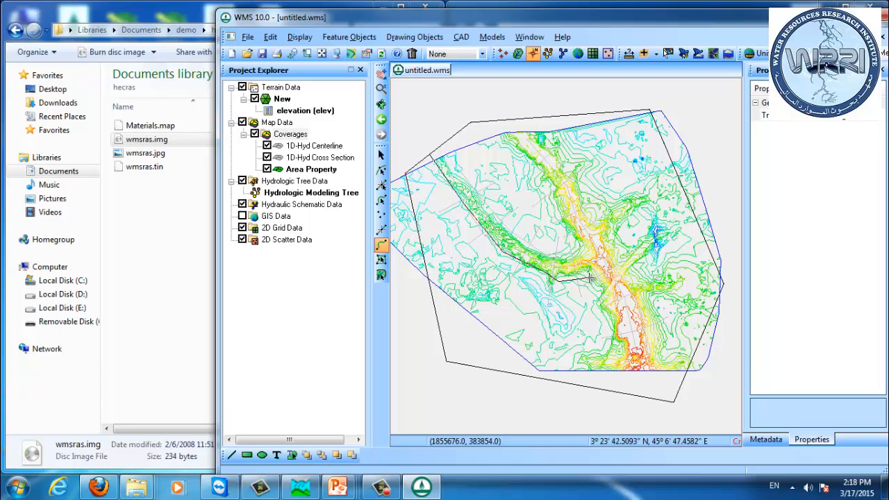
Step: Draw arcs outlining the main river channel and tributary zones inside the boundary
click(609, 290)
click(638, 393)
click(663, 401)
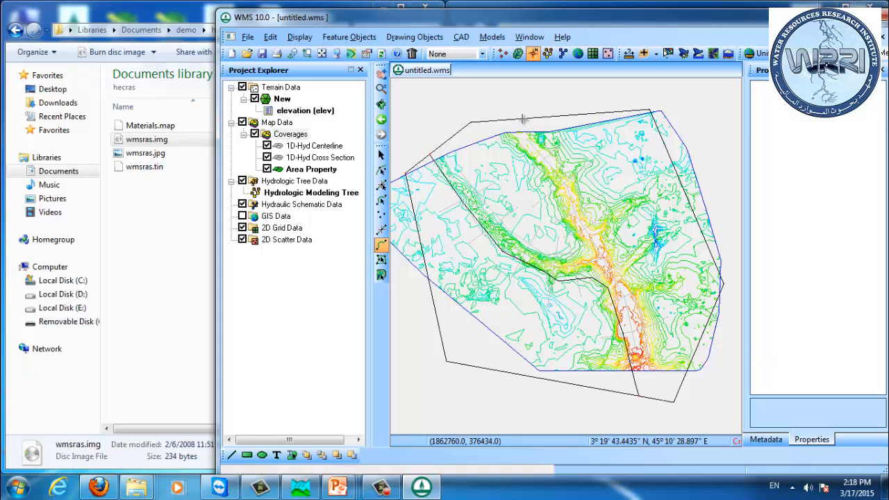
click(496, 122)
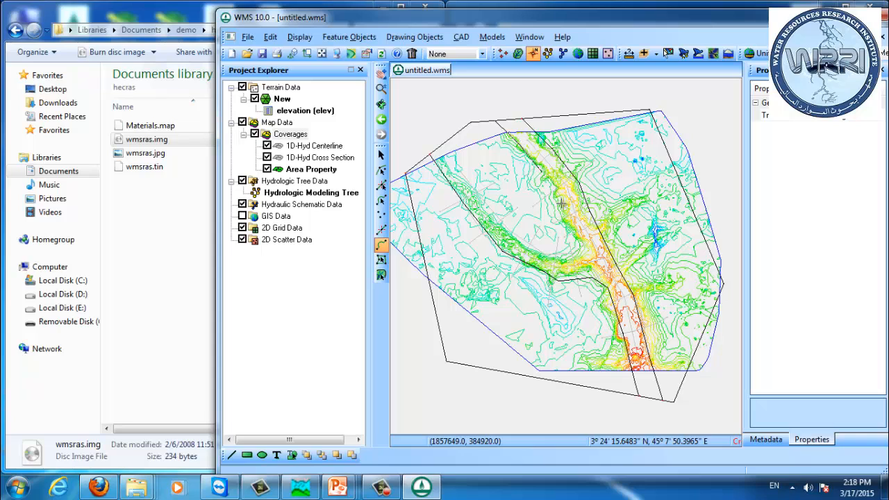
click(578, 256)
click(529, 246)
double_click(443, 146)
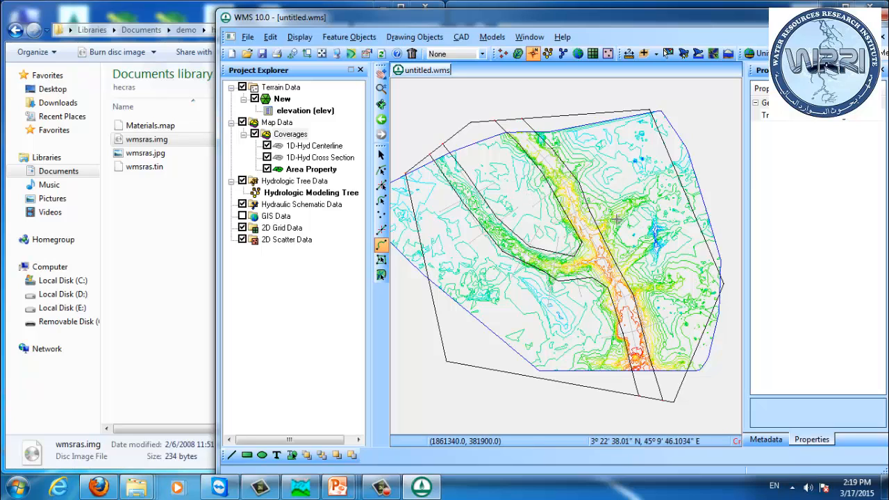
click(623, 276)
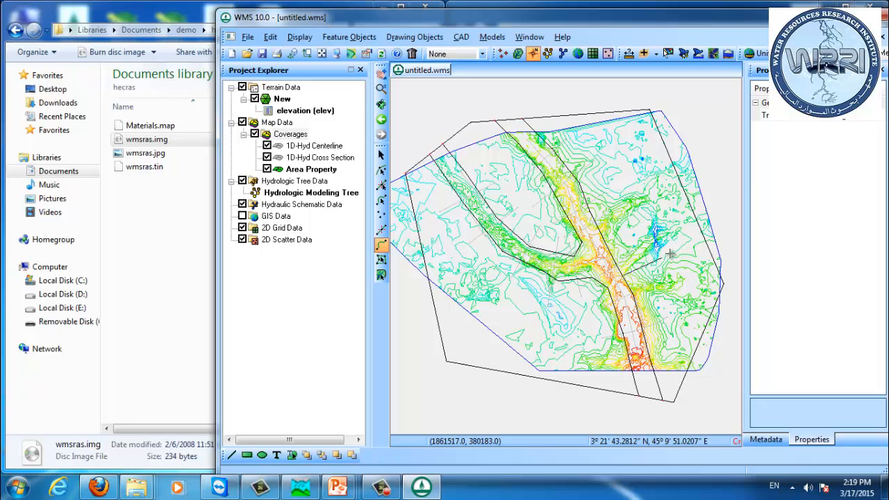
double_click(696, 221)
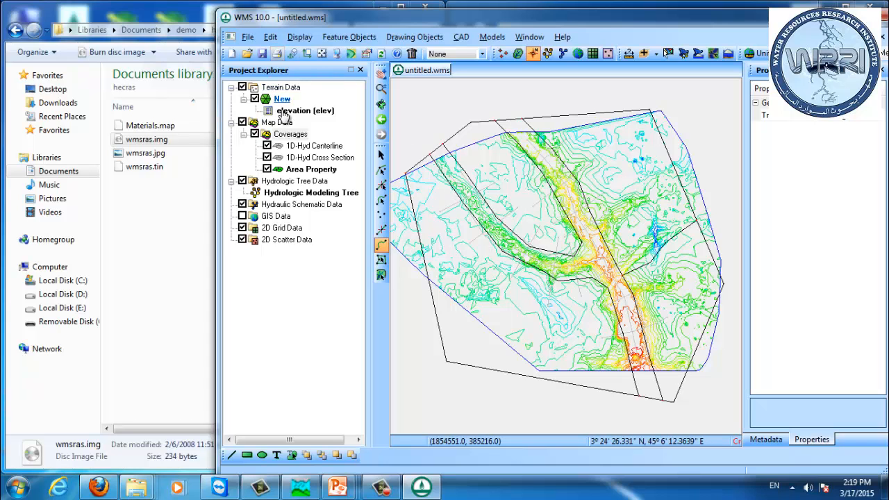
Step: Select the Area Property coverage and apply a command from its context menu
click(298, 169)
right_click(298, 169)
click(339, 180)
click(452, 273)
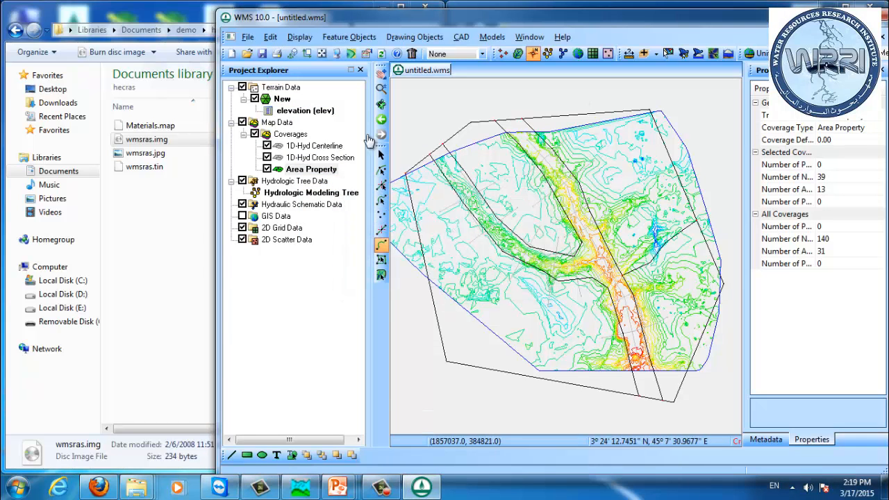
Step: Open the Materials dialog and add five new materials
click(271, 38)
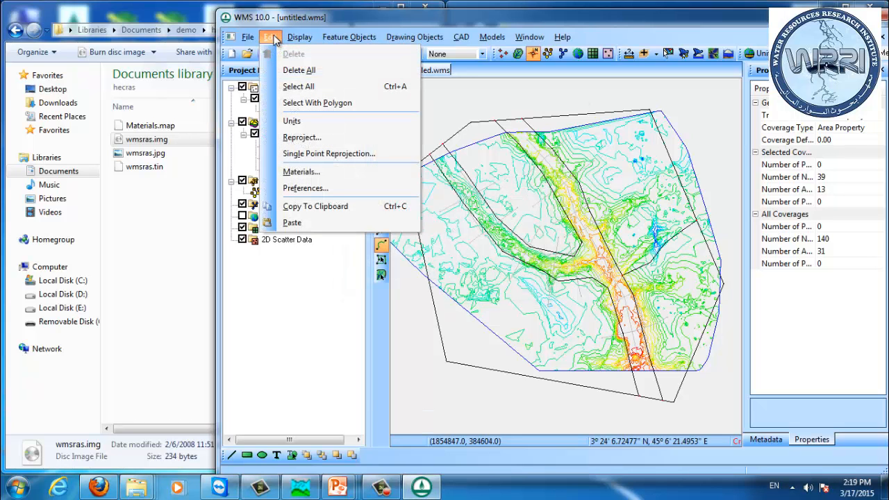
click(306, 172)
drag(505, 121, 766, 123)
click(696, 333)
click(696, 333)
click(696, 333)
click(697, 334)
click(697, 333)
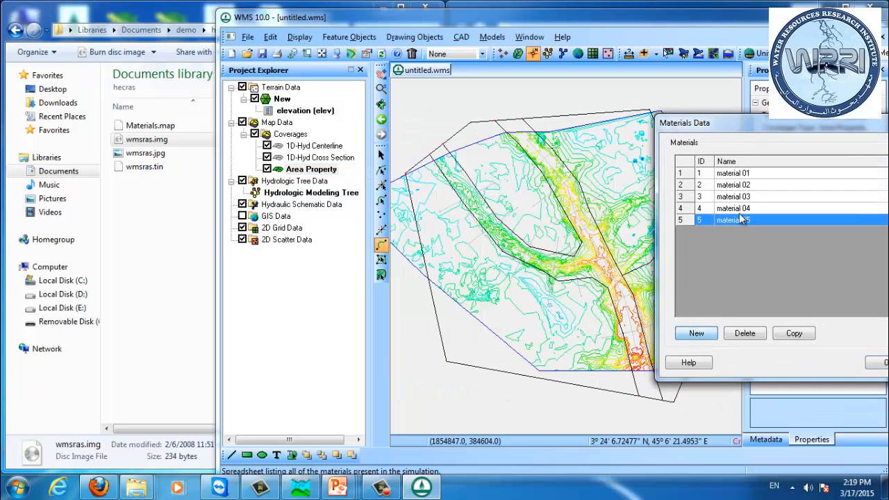
Step: Rename material 01 to River
drag(767, 123, 752, 123)
click(743, 174)
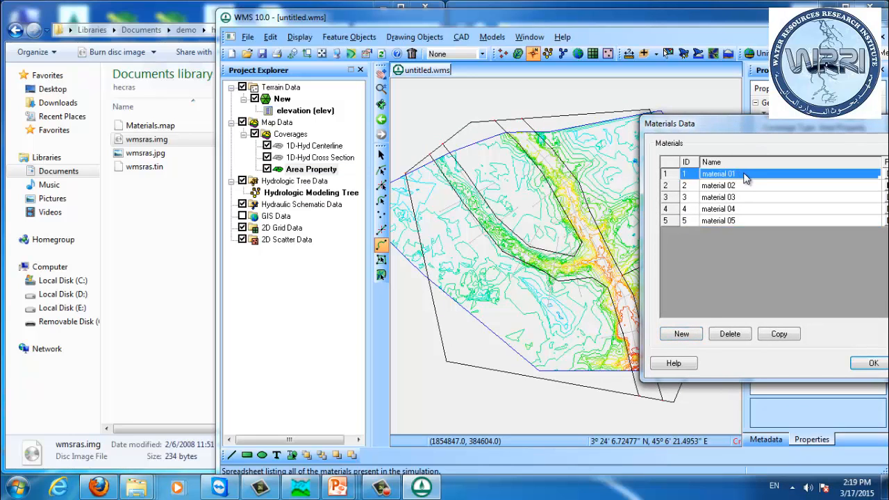
text(Ri)
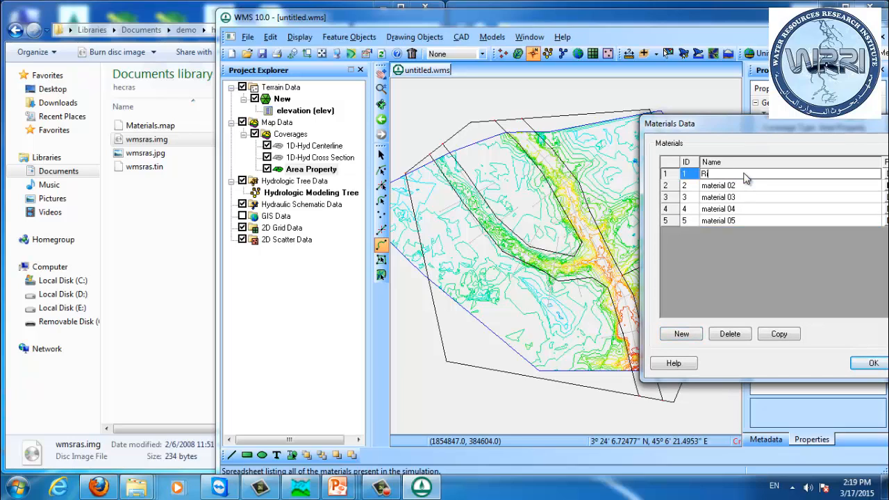
text(ver)
key(Return)
Step: Rename material 02 to Commercial
key(Down)
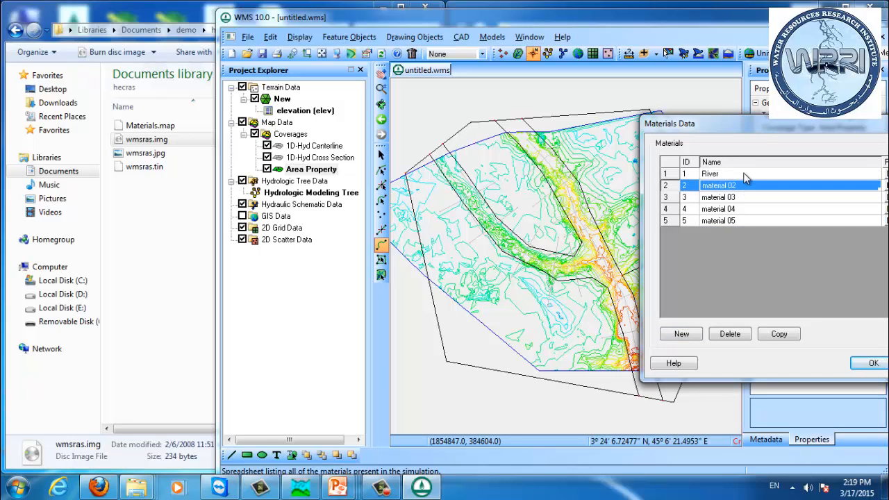
text(Commer)
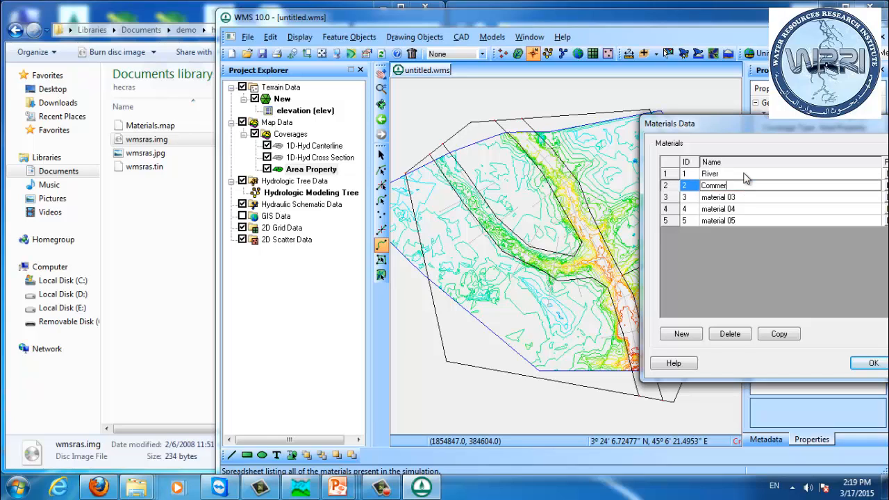
key(Return)
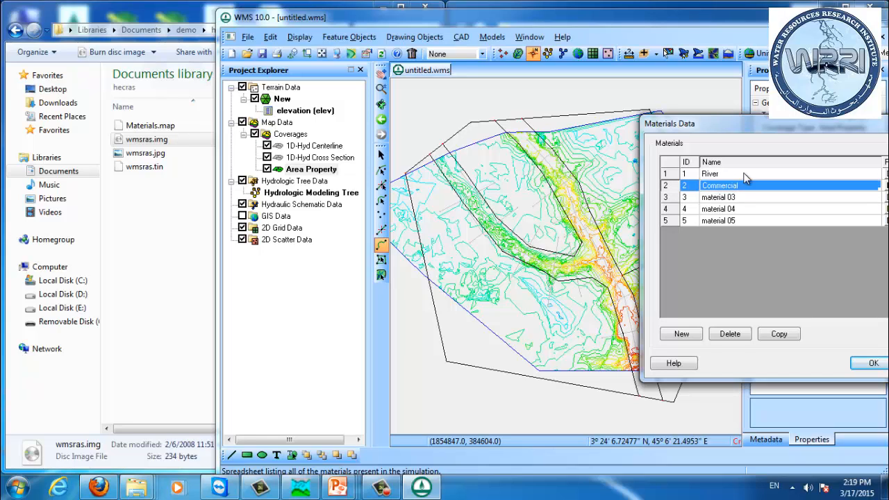
key(Down)
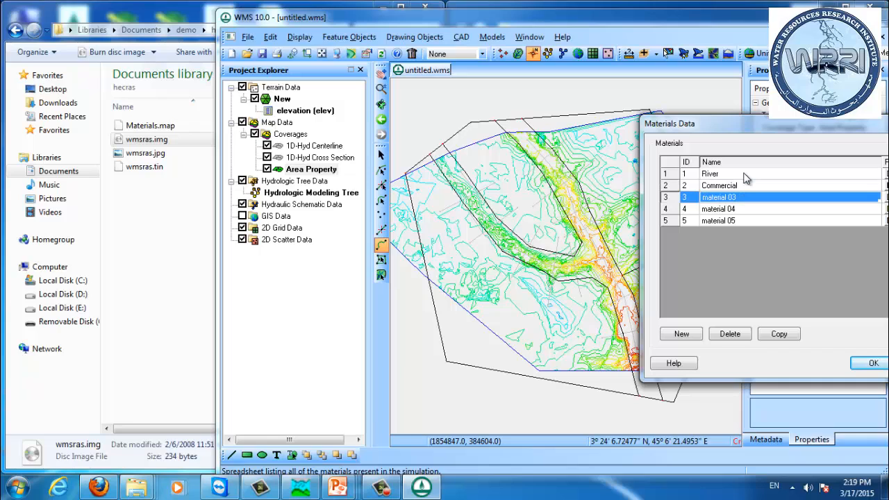
Step: Rename materials 03, 04 and 05 to Residential, Agriculture and Forest
text(Residential)
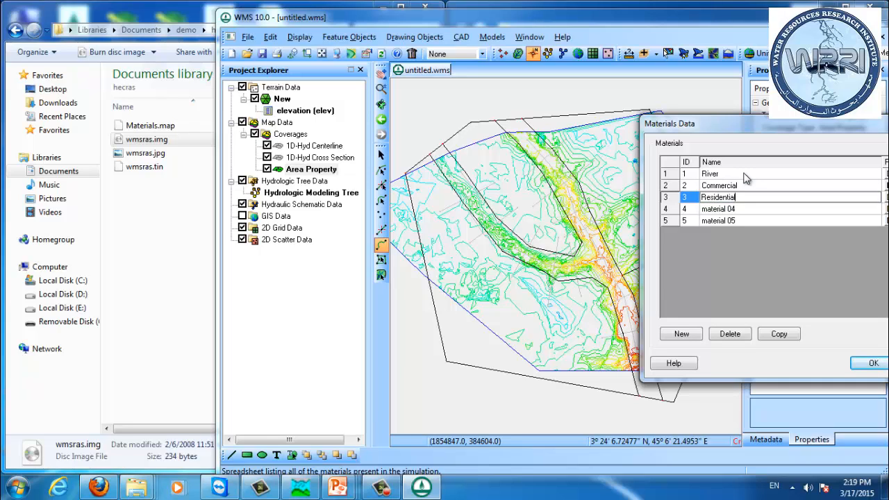
key(Return)
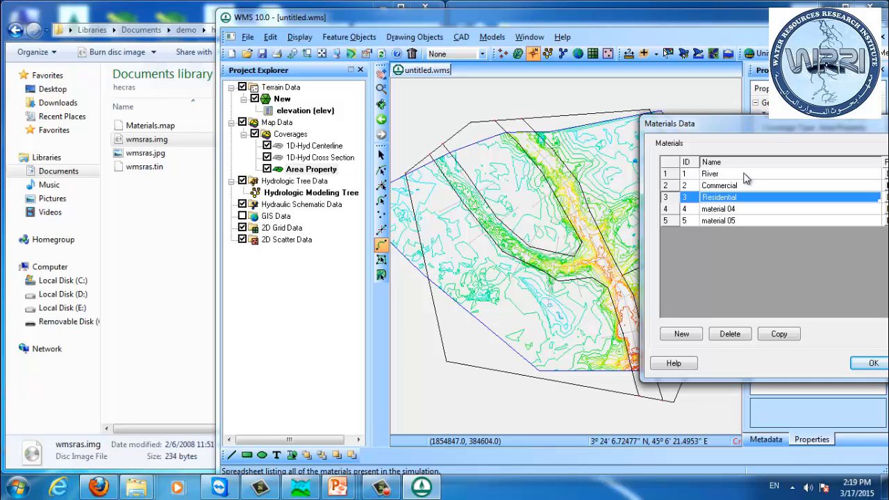
key(Down)
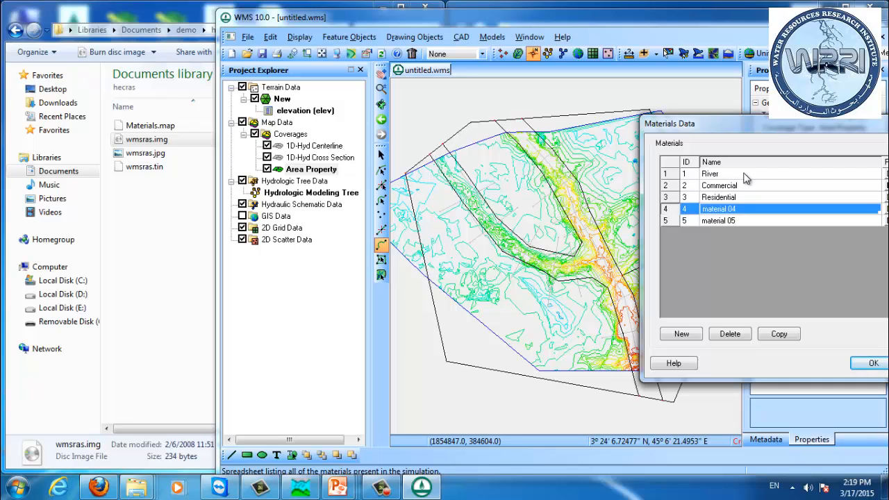
text(Agricu)
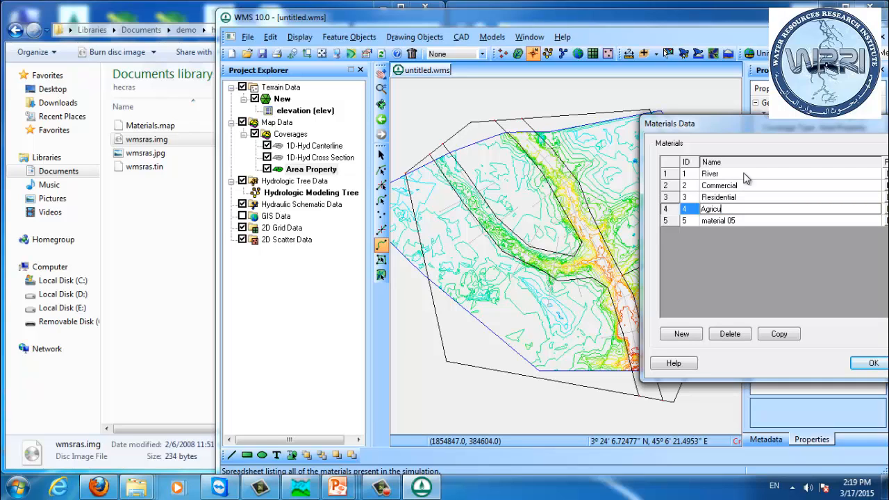
key(Return)
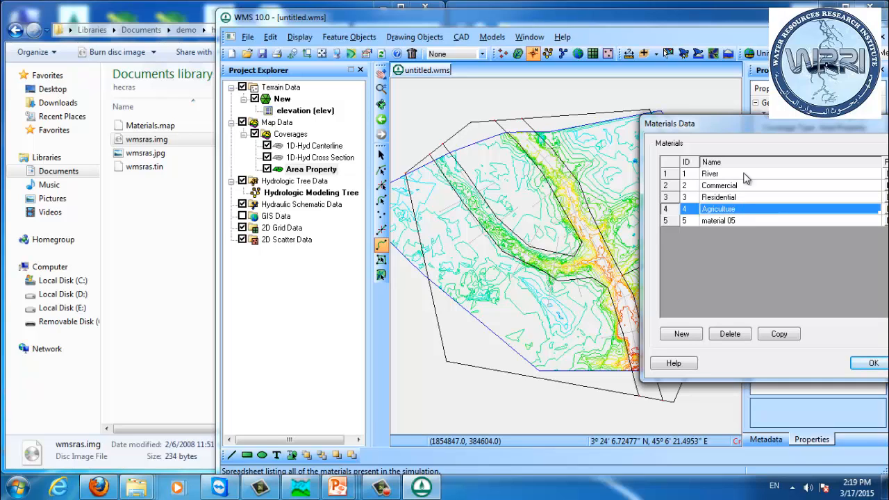
key(Down)
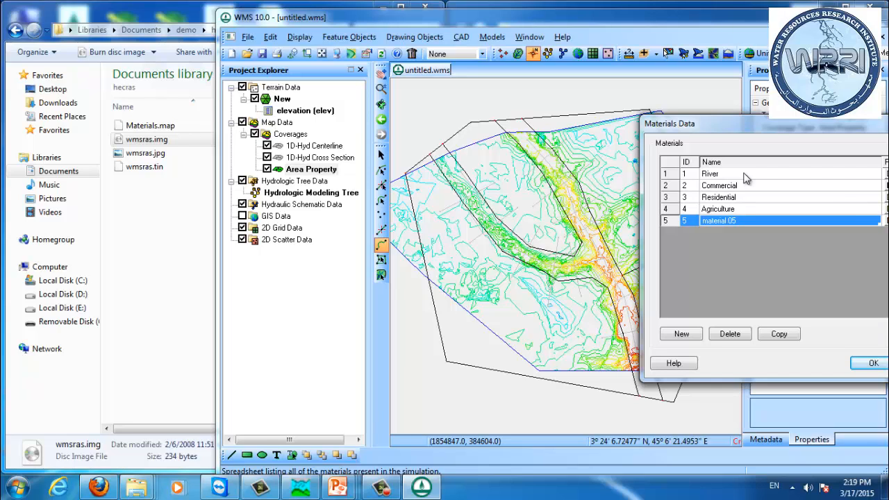
text(Forest)
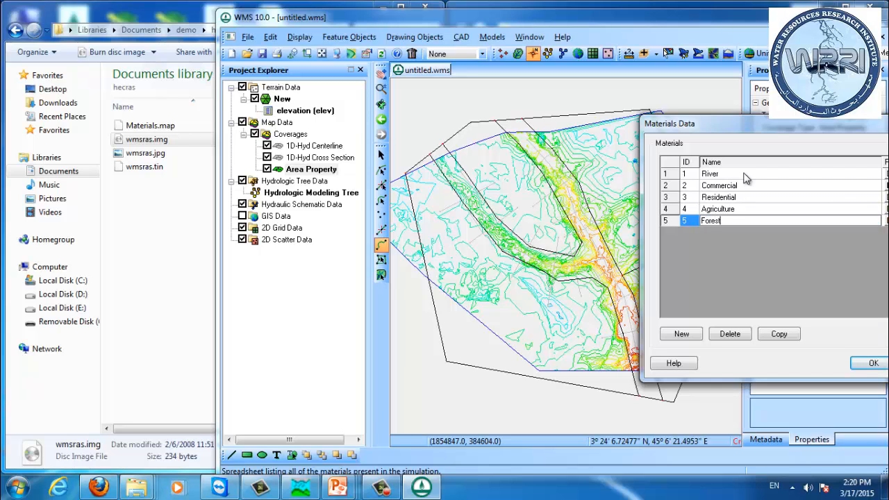
key(Return)
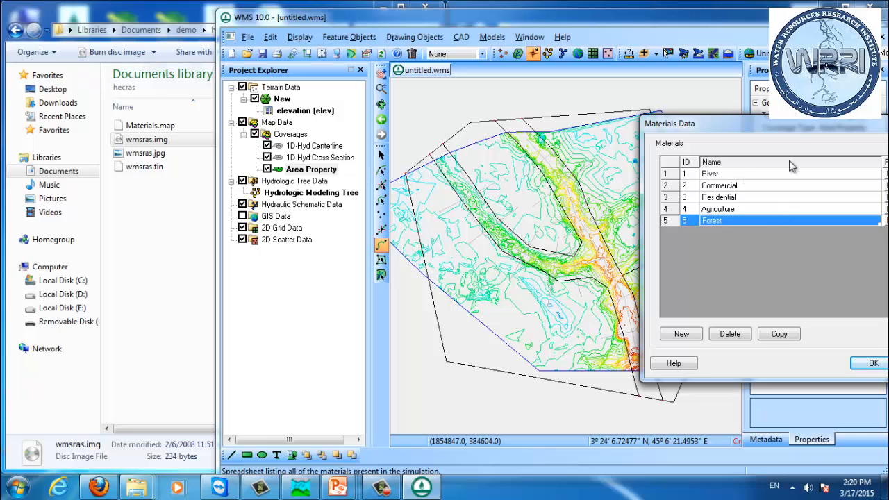
Step: Set the Forest material pattern to green and the Agriculture pattern to light orange
drag(783, 127, 664, 137)
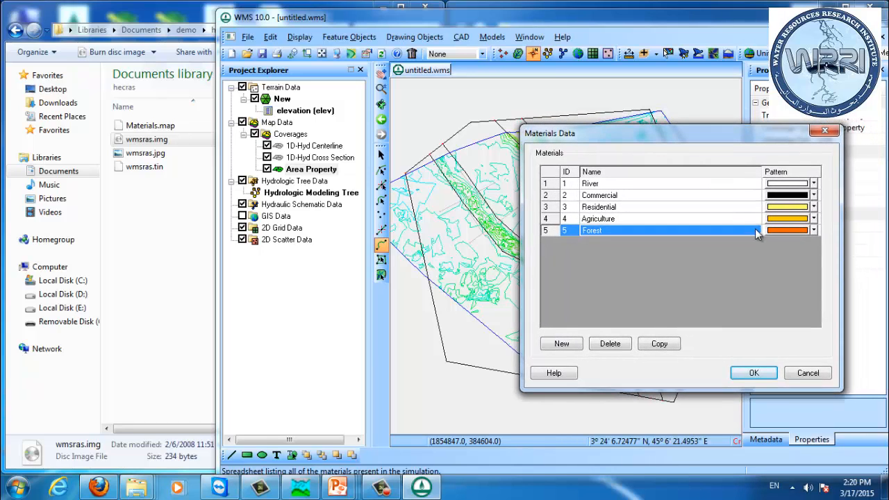
click(814, 230)
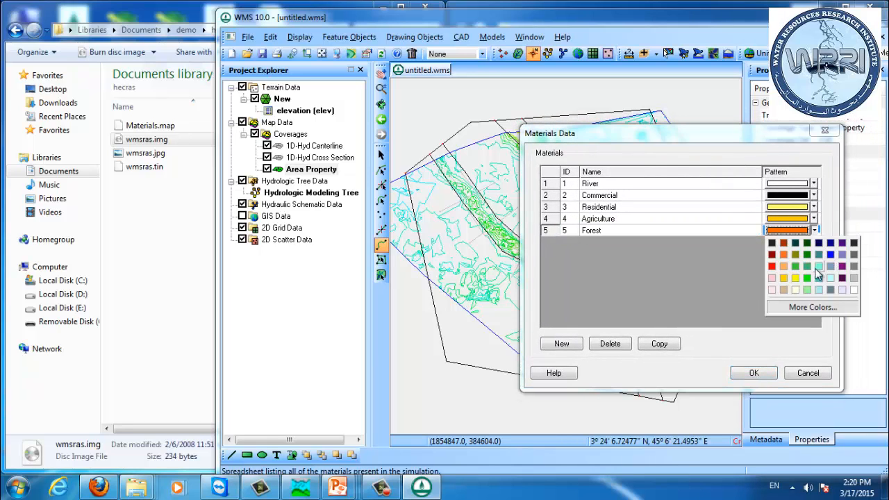
click(807, 267)
click(814, 218)
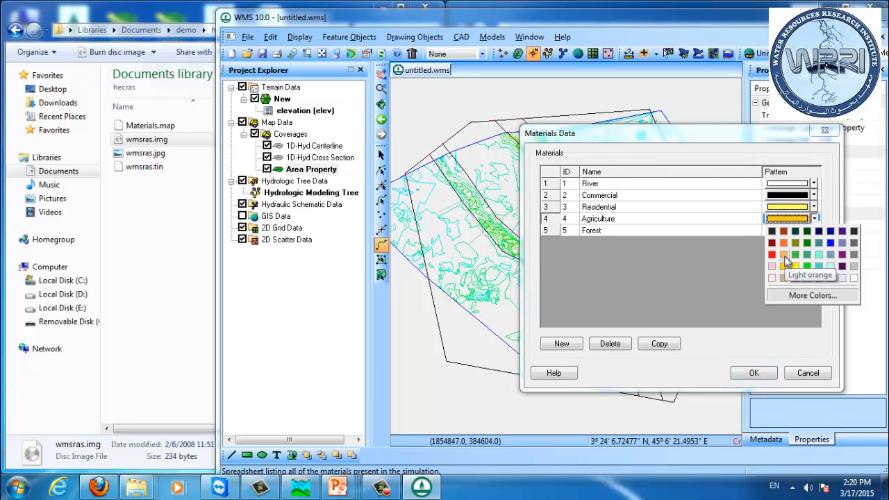
click(785, 268)
Step: Set the Residential pattern to orange and the River pattern to blue, then accept the materials
click(814, 207)
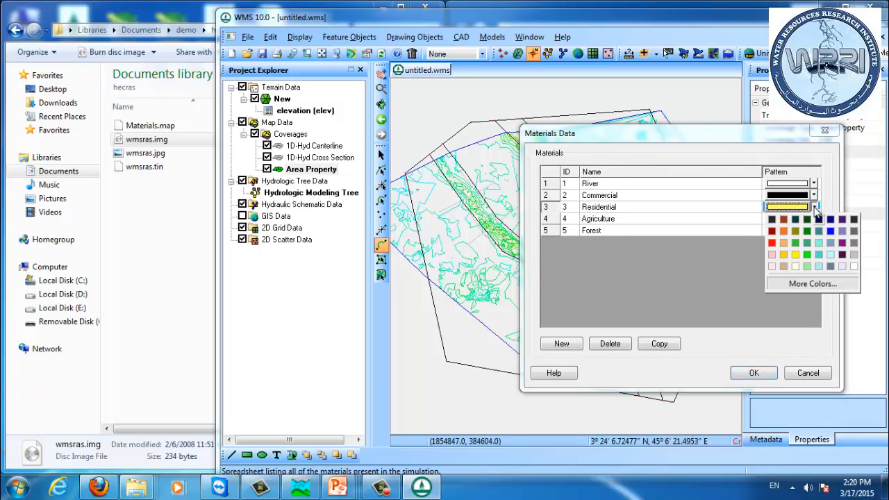
click(785, 233)
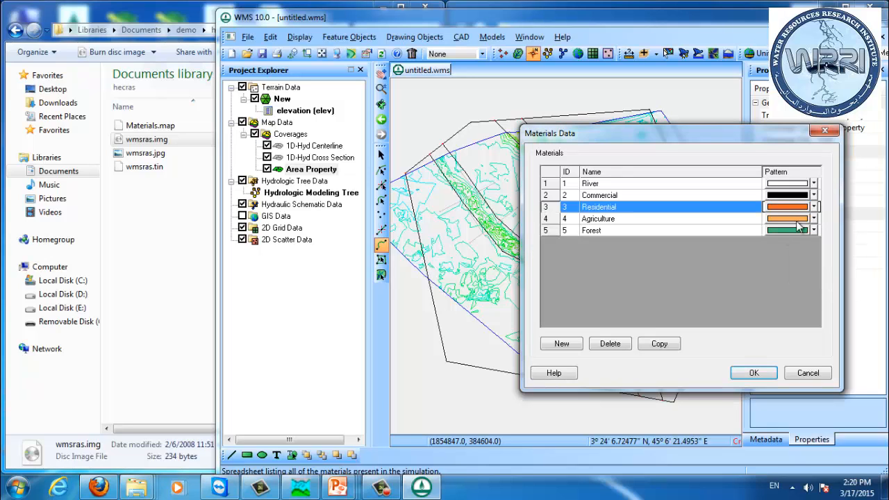
click(814, 183)
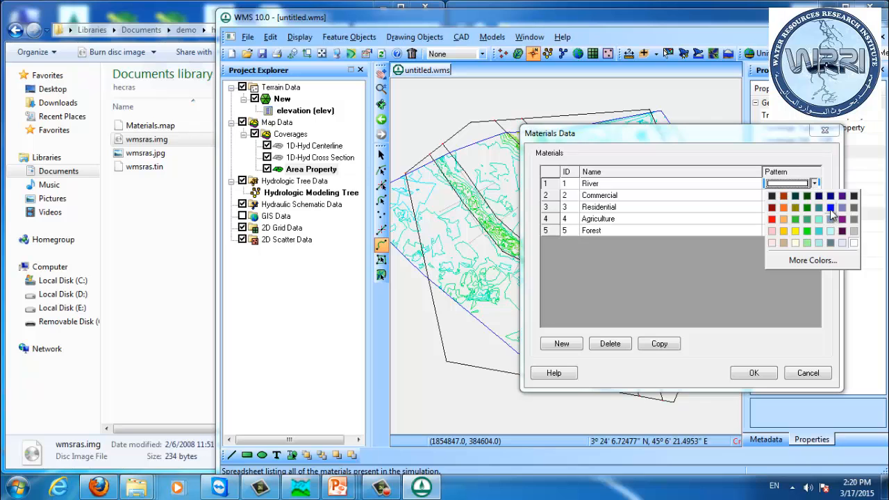
click(831, 207)
click(759, 372)
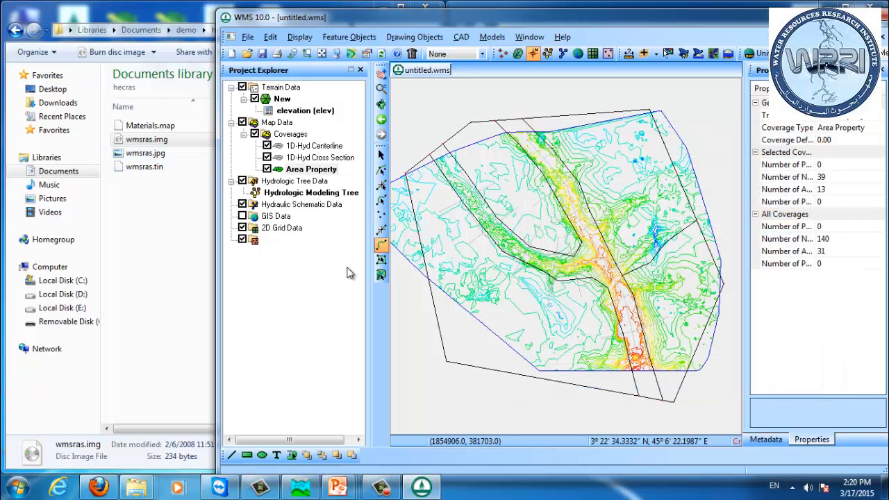
Step: Assign the River material to the river channel polygon
click(380, 260)
double_click(571, 192)
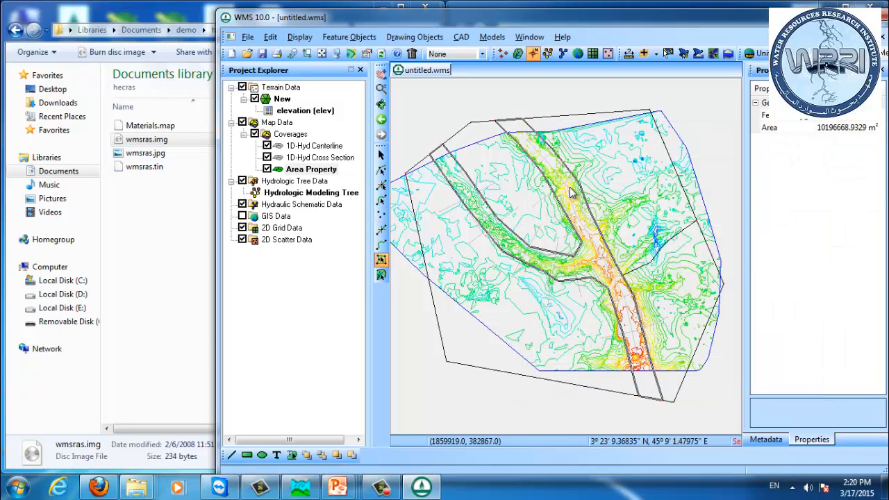
drag(539, 194, 790, 184)
click(779, 232)
click(805, 280)
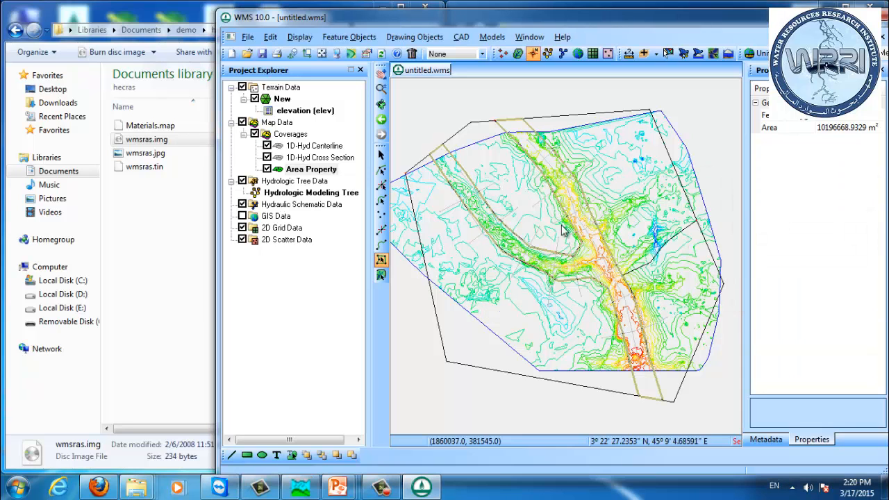
Step: Assign the Forest material to the polygon between the two river branches
double_click(524, 220)
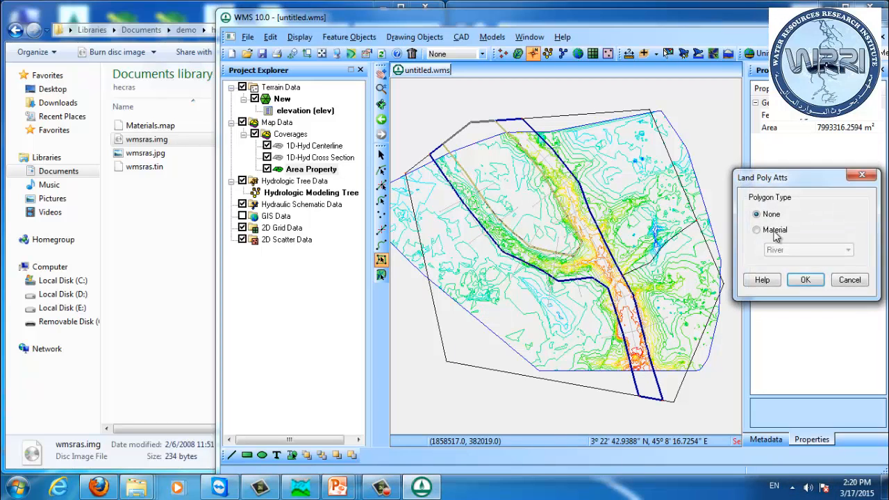
click(778, 232)
click(808, 250)
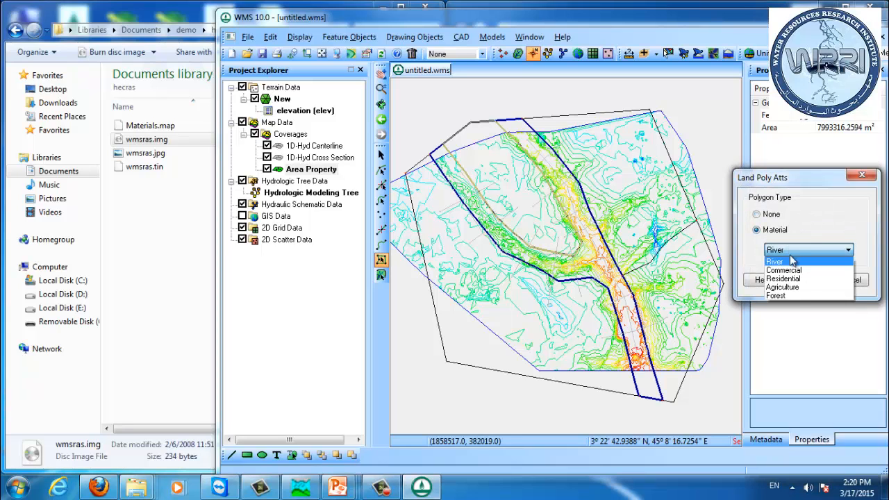
click(811, 295)
click(813, 286)
Step: Assign the Agriculture material to the large lower-left floodplain polygon
double_click(556, 314)
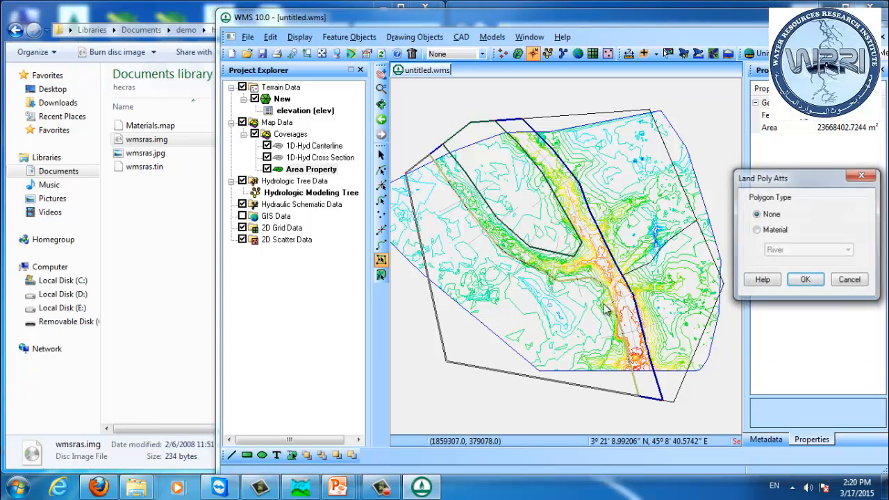
click(773, 232)
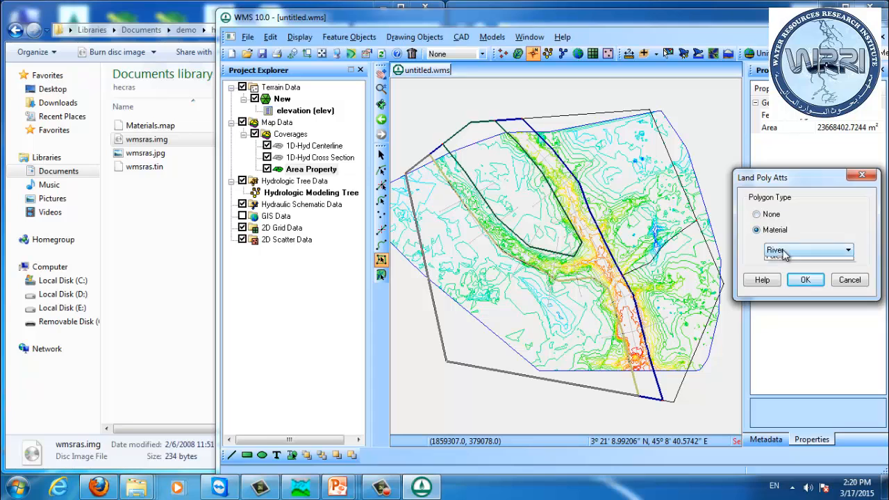
click(787, 251)
click(804, 287)
click(804, 280)
Step: Assign the Residential material to the upper-right polygon east of the river
double_click(672, 246)
click(781, 233)
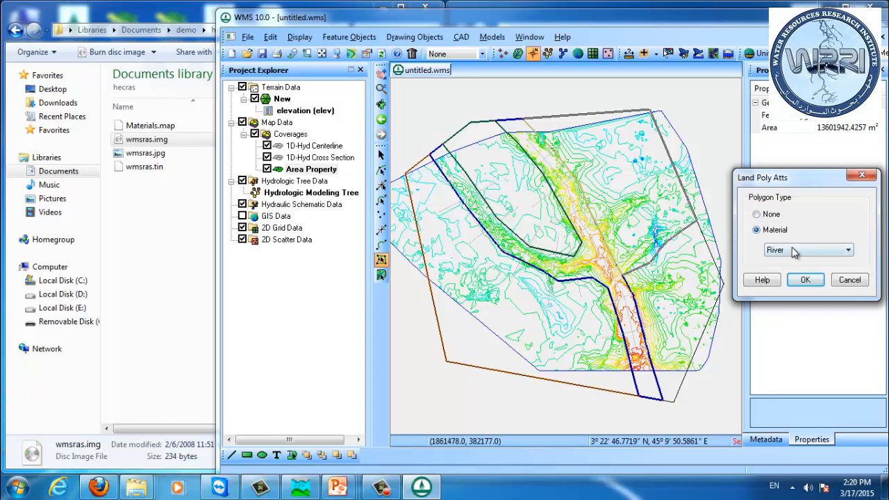
click(792, 250)
click(783, 279)
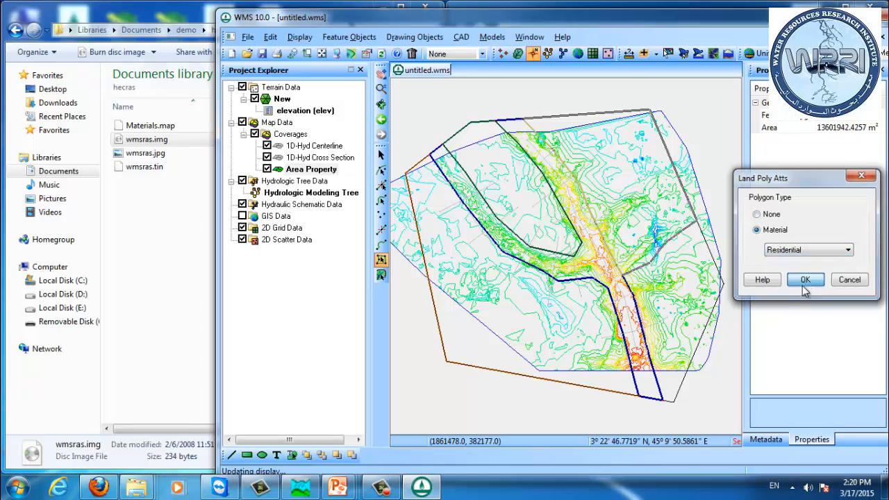
click(804, 279)
Step: Assign the Commercial material to the lower-right polygon beside the river
double_click(690, 290)
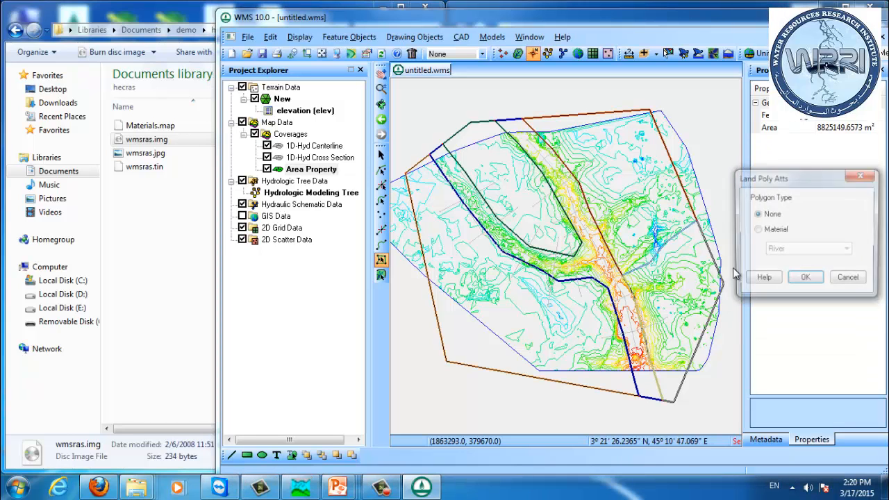
click(774, 230)
click(792, 250)
click(788, 270)
click(804, 279)
click(741, 312)
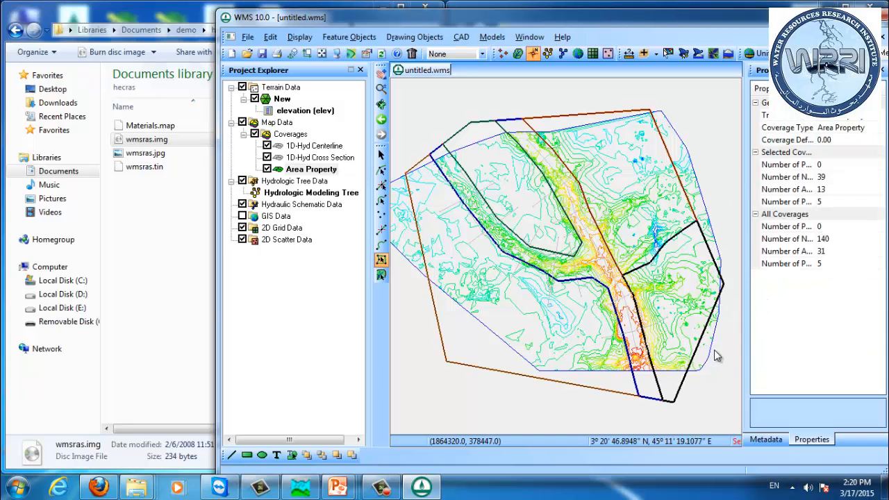
Step: Turn on colour-filled polygons for the Area Property coverage display and adjust the polygon transparency
click(338, 56)
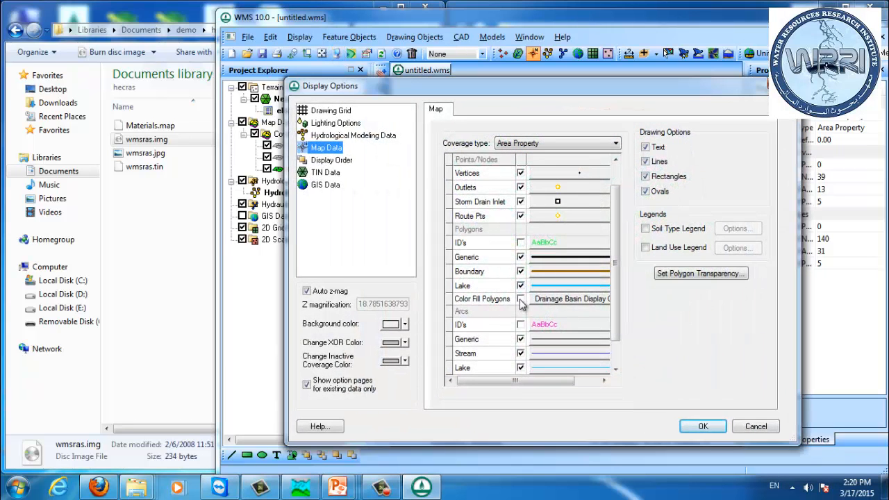
click(520, 299)
click(676, 274)
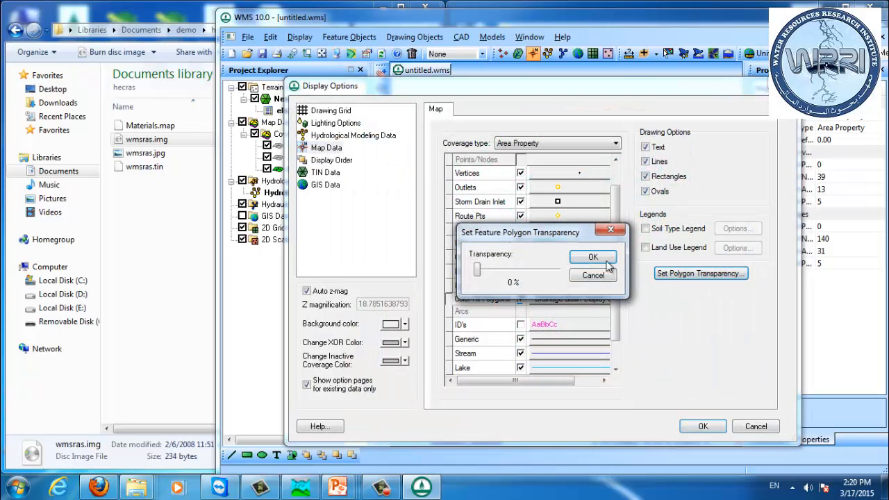
double_click(547, 270)
click(594, 257)
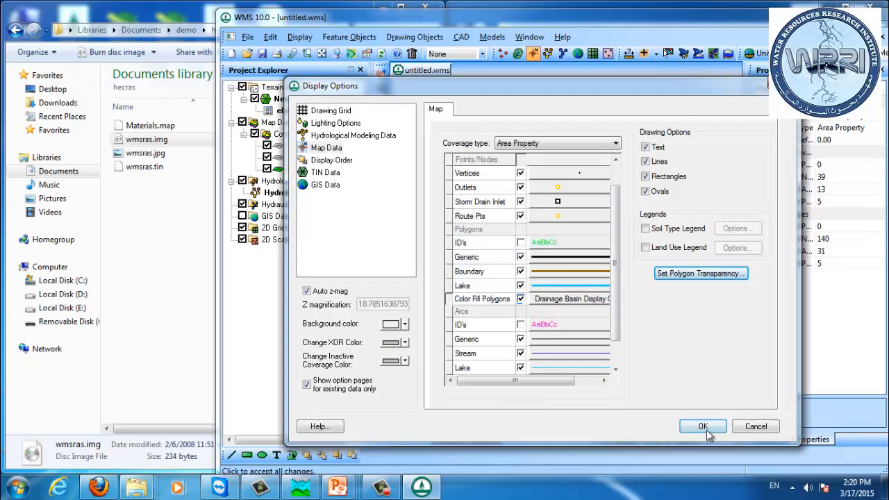
click(703, 426)
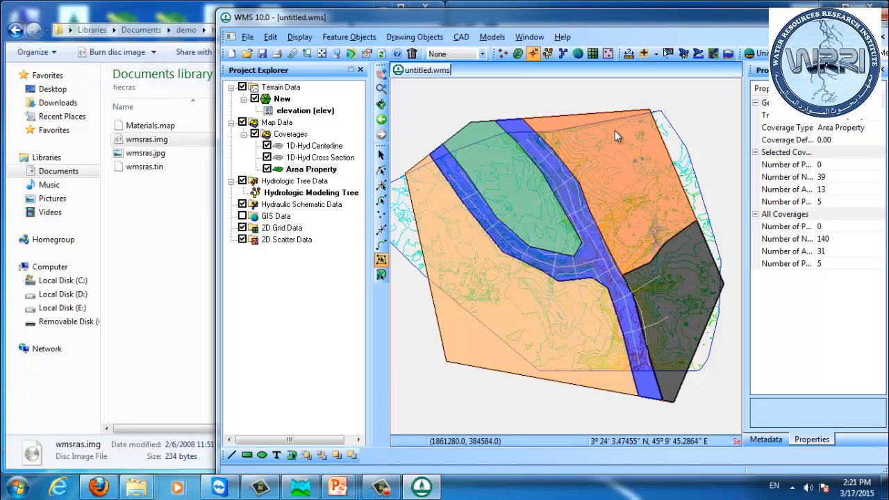
Step: Hide the Area Property coverage and make the 1D-Hyd Cross Section coverage active
click(267, 169)
click(309, 158)
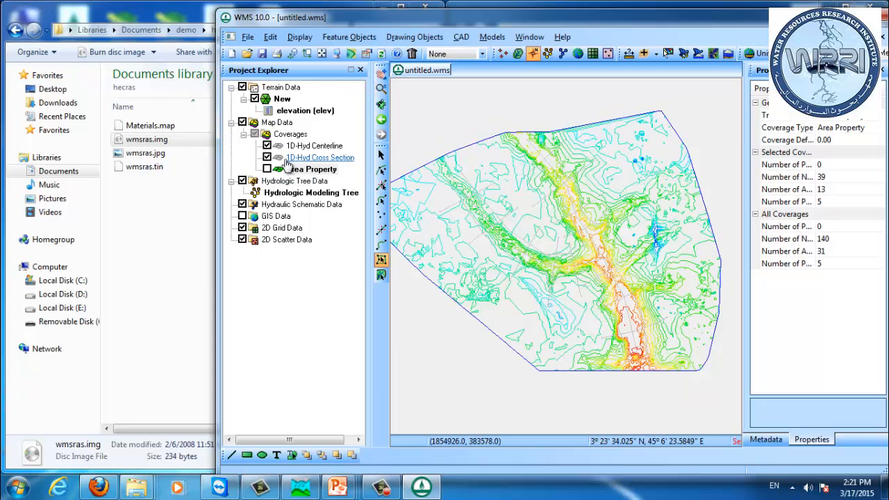
click(299, 148)
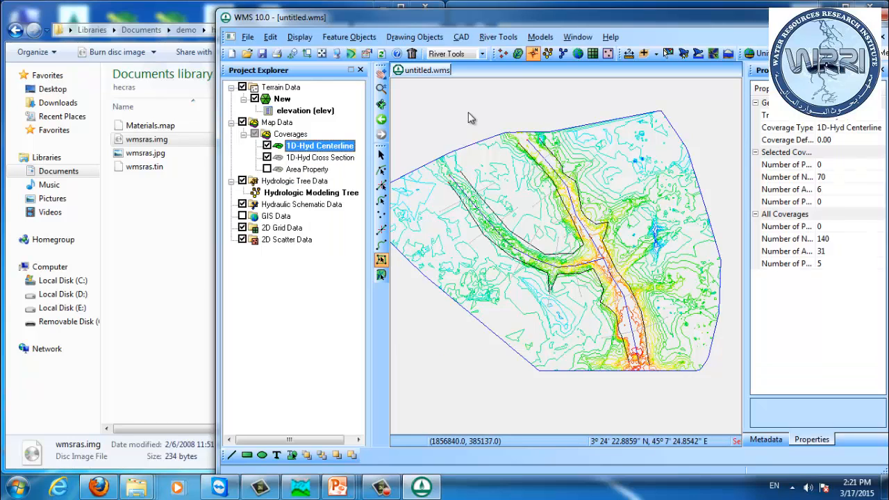
click(337, 161)
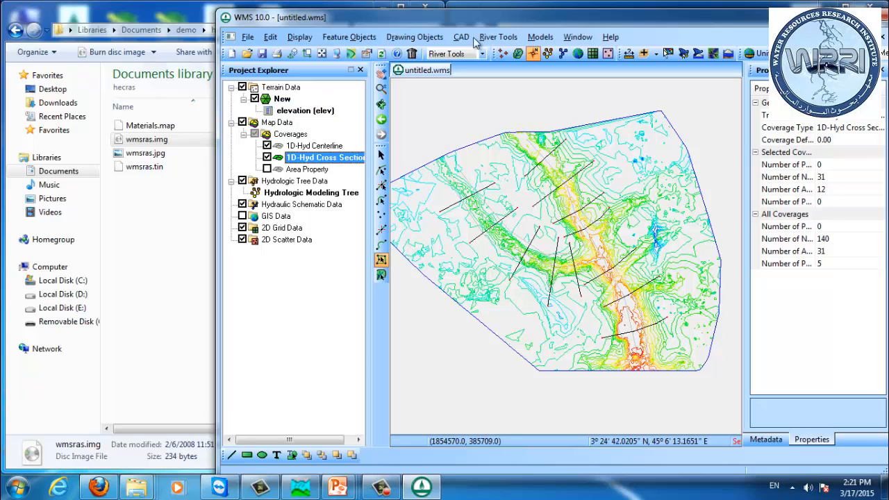
Step: Extract all cross sections, using the 1D-Hyd Centerline arcs for point properties and Area Property material zones for line properties
click(507, 40)
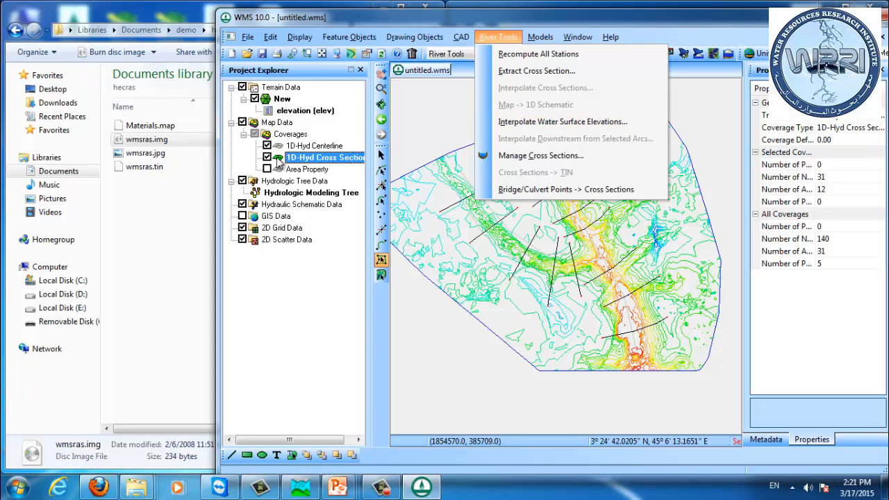
click(499, 37)
click(501, 36)
click(522, 72)
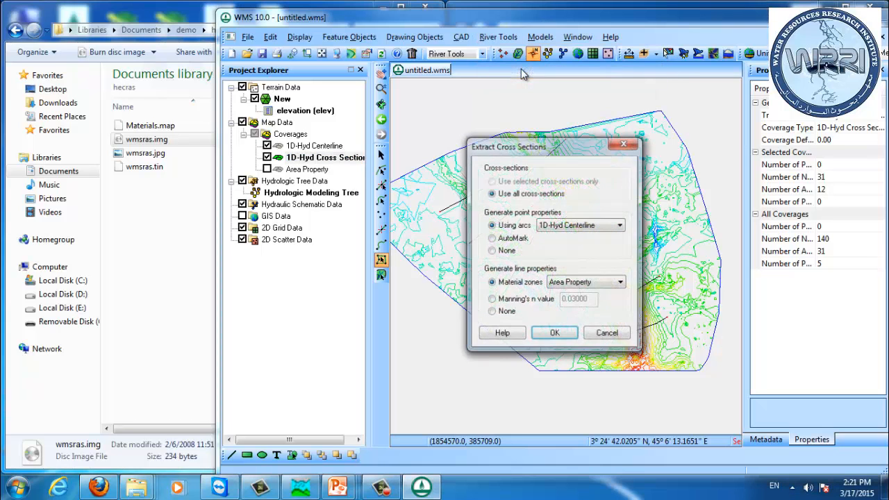
drag(539, 148, 724, 103)
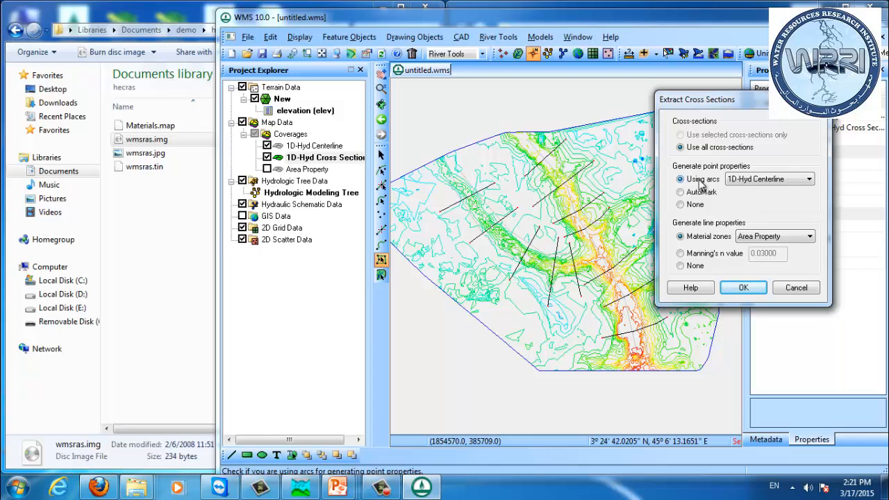
click(757, 180)
click(757, 180)
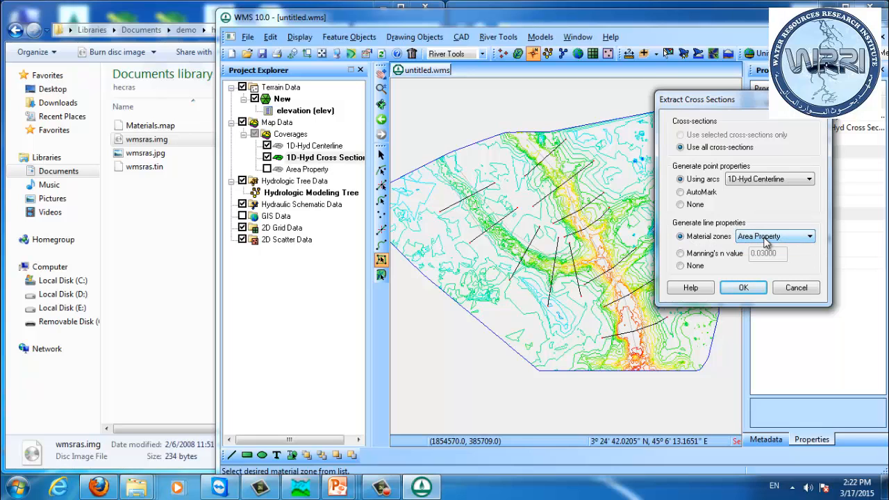
click(744, 290)
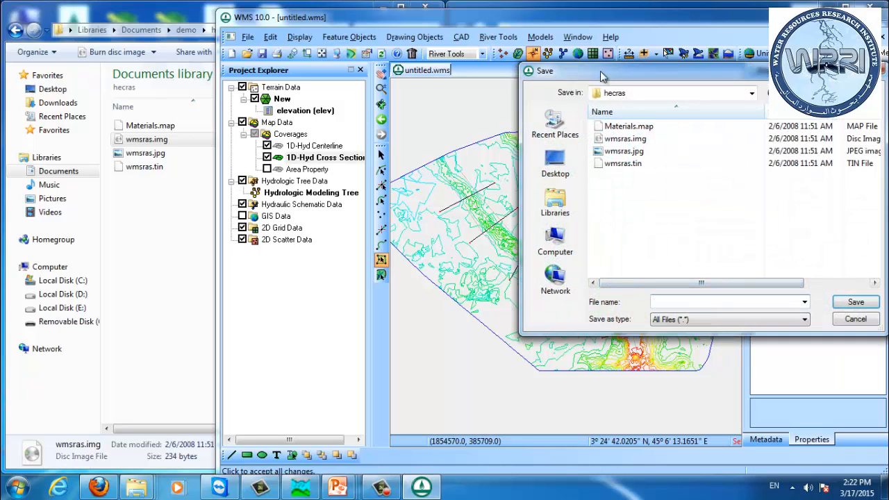
Step: Save the extracted cross-section database as demo in the hecras folder
drag(609, 74, 594, 119)
click(675, 349)
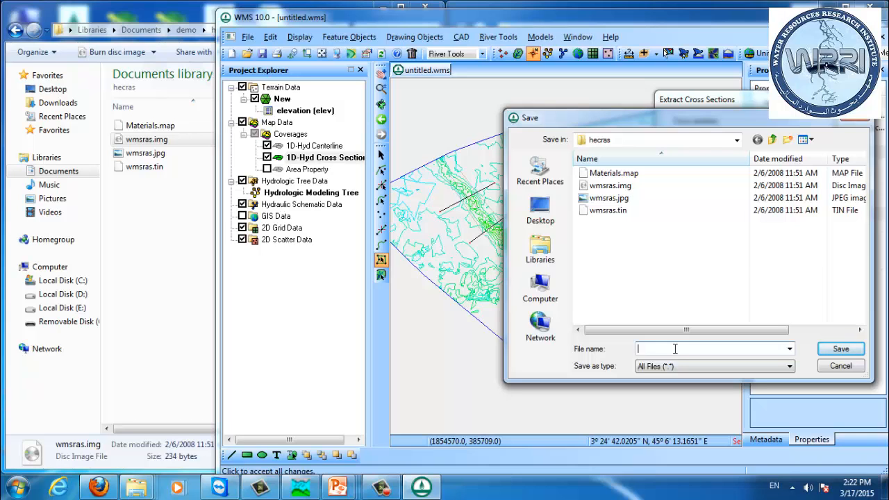
key(BackSpace)
key(BackSpace)
text(emo)
key(Return)
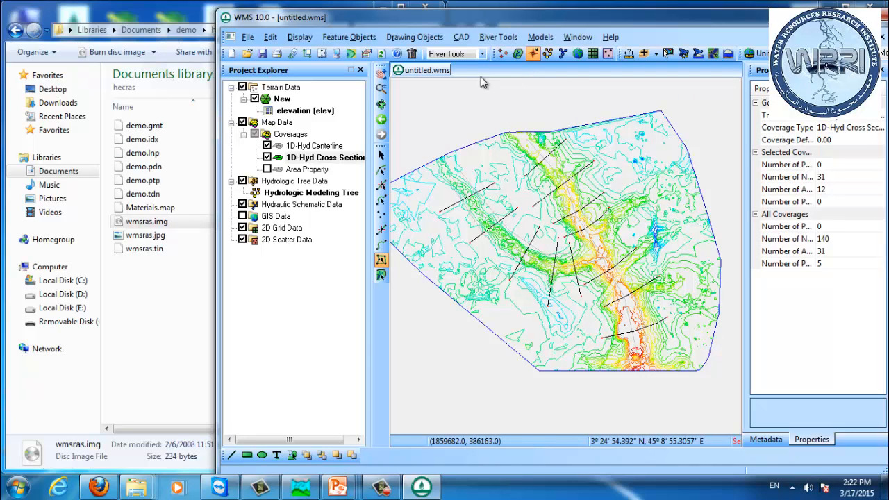
Step: Select the new demo files in the hecras folder to examine what the extraction wrote
click(141, 197)
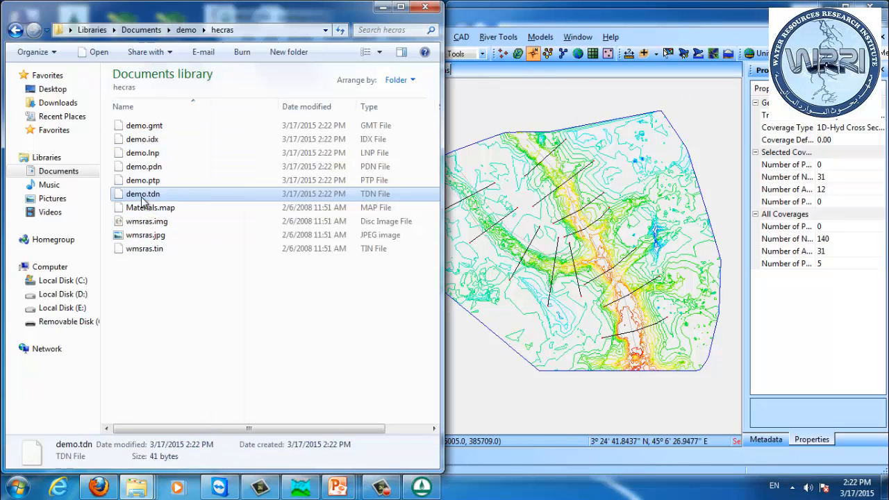
shift+click(157, 130)
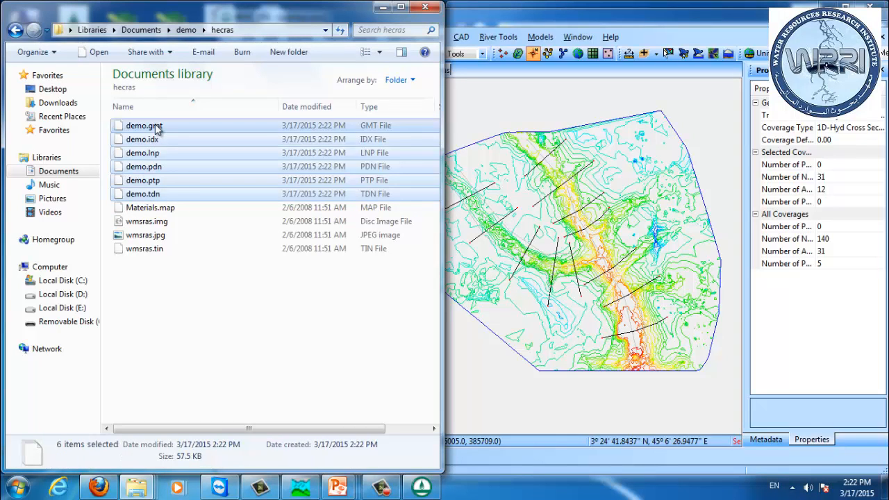
click(575, 24)
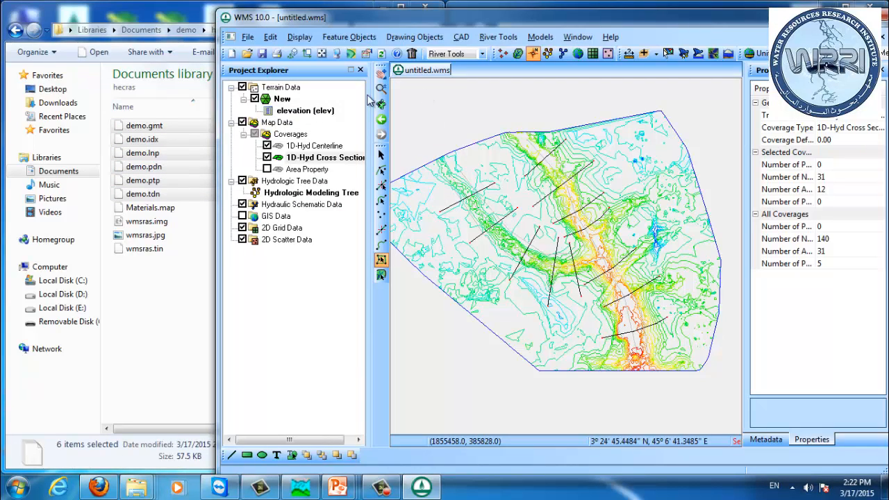
Step: Make the 1D-Hyd Centerline coverage active and convert the map to a 1D hydraulic schematic
click(316, 146)
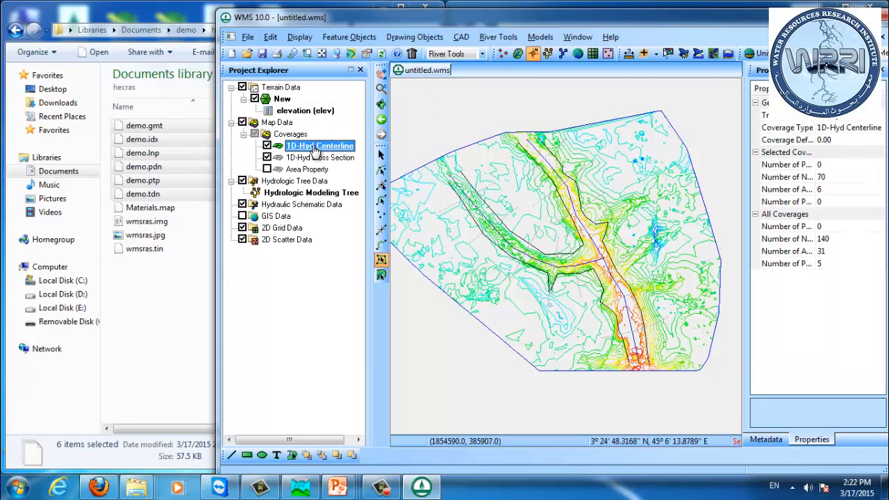
click(497, 41)
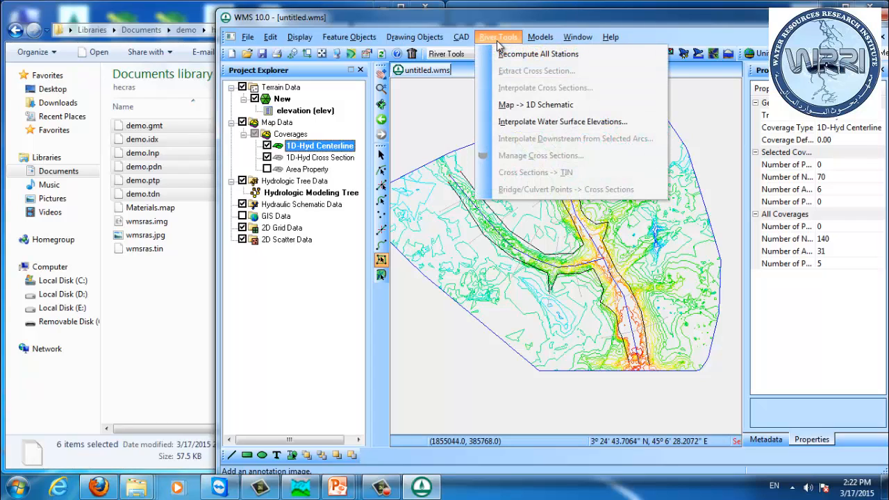
click(508, 105)
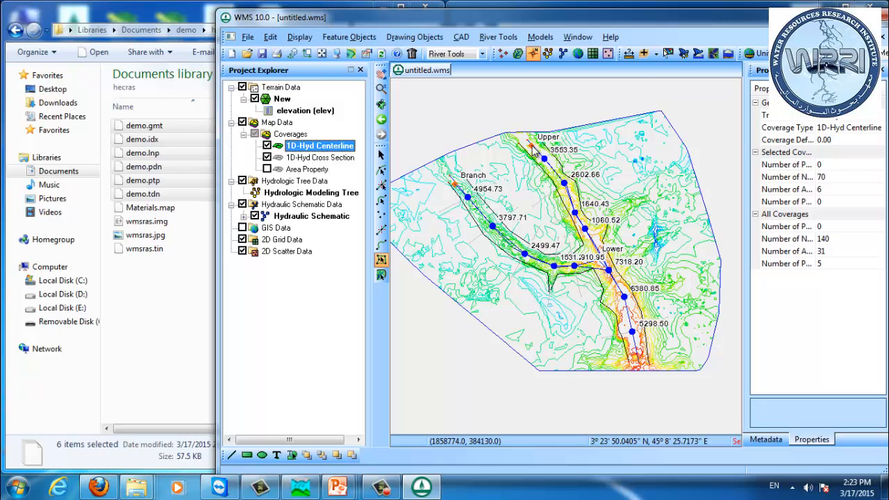
Step: Switch to the Hydraulic Modeling module and open the profile assignment for the Upper reach's 3553.35 cross section
click(563, 56)
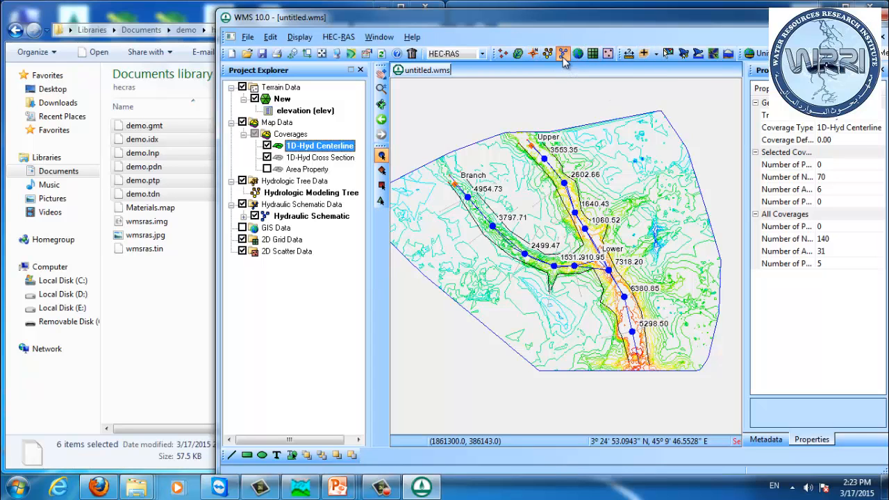
click(545, 159)
double_click(546, 162)
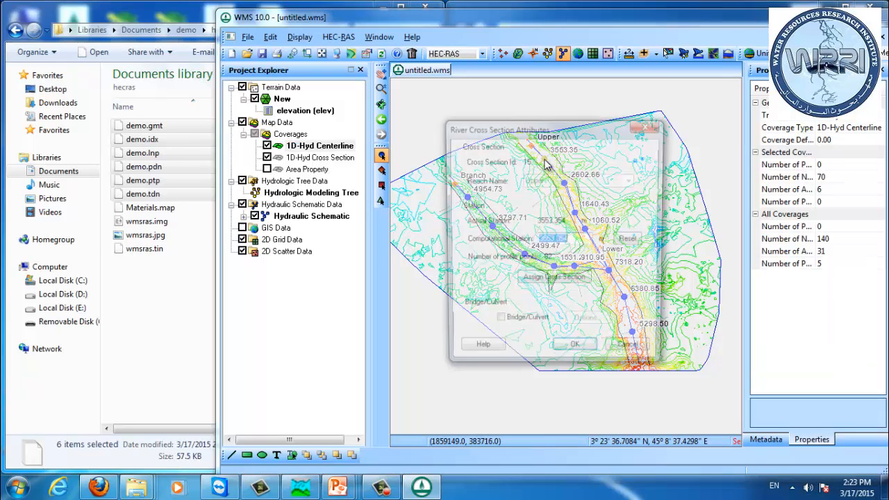
click(576, 282)
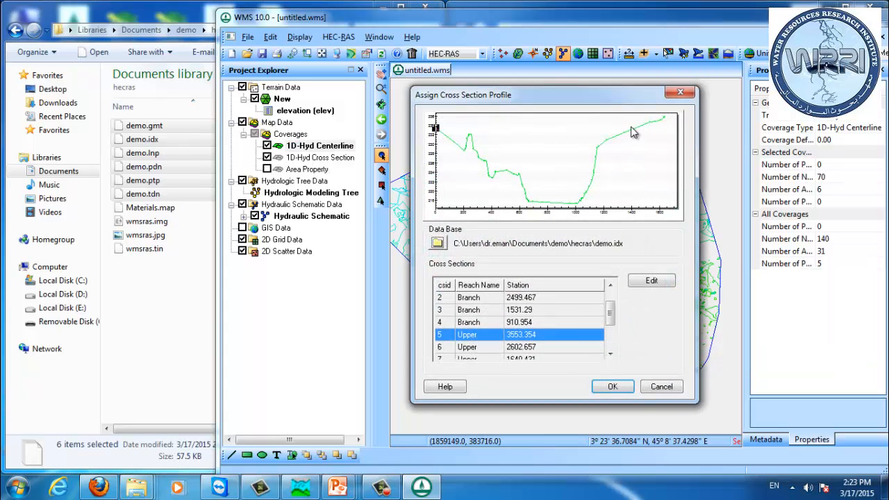
Step: Browse the cross sections in the database list to compare their profiles
click(549, 322)
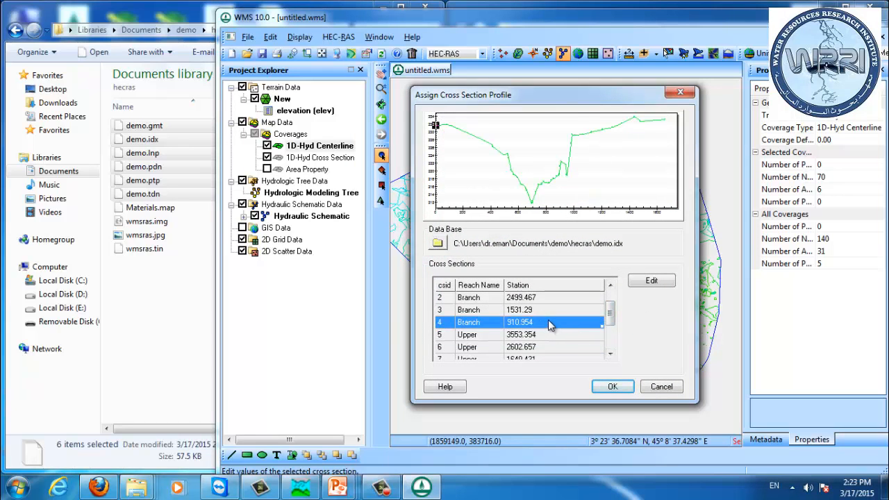
key(Up)
key(Up)
key(Up)
key(Up)
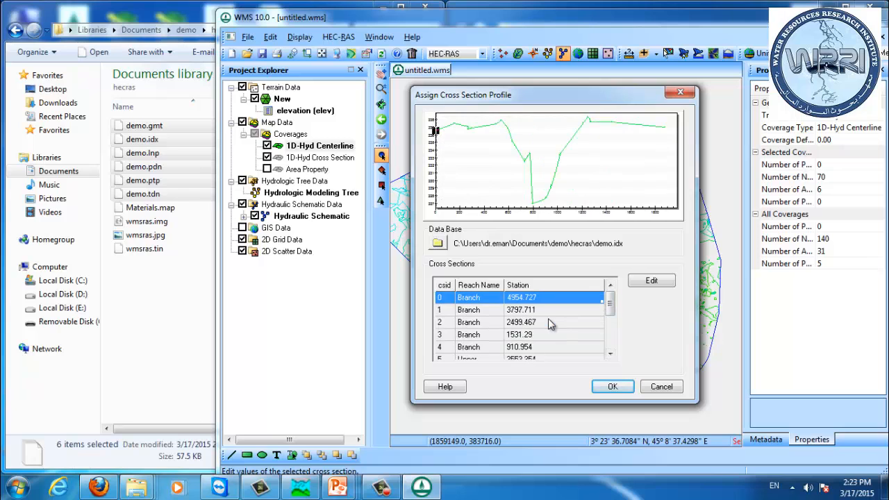
key(Down)
key(Down)
key(Down)
key(Down)
key(Down)
key(Down)
key(Down)
key(Down)
key(Up)
key(Up)
key(Up)
key(Up)
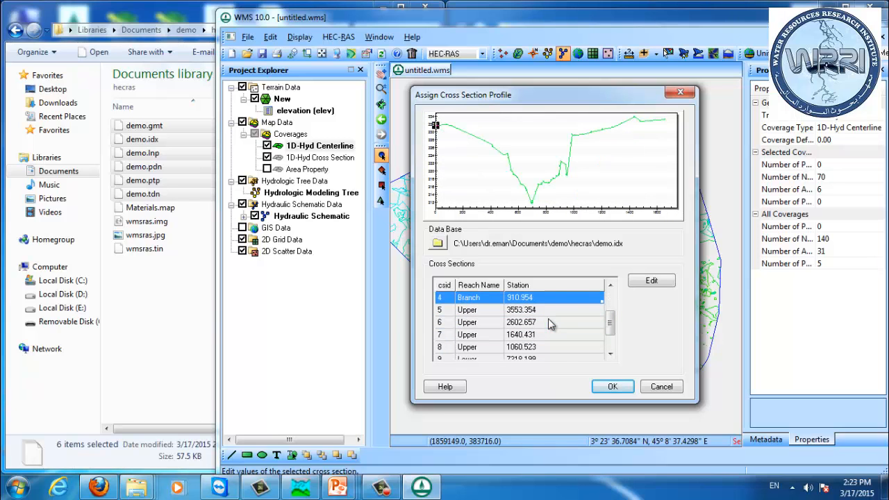
Step: Open the Branch 910.954 cross section's attributes, review its line and point properties, and close the dialogs
click(652, 282)
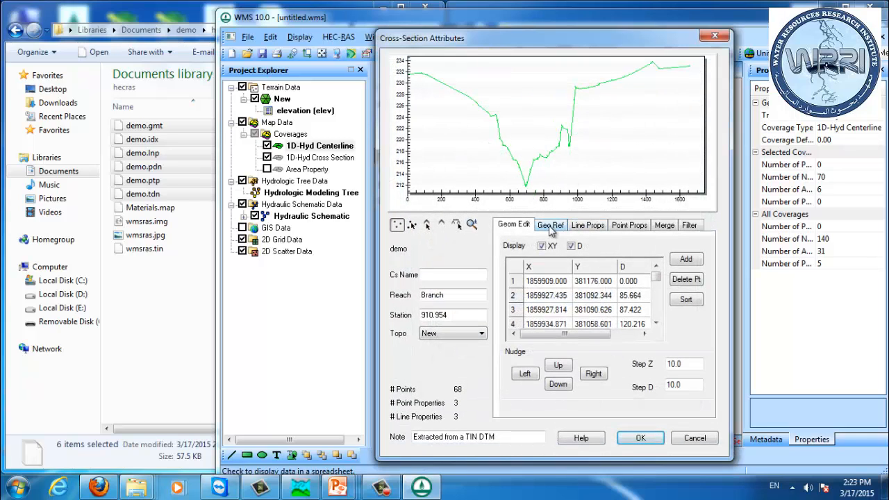
click(588, 229)
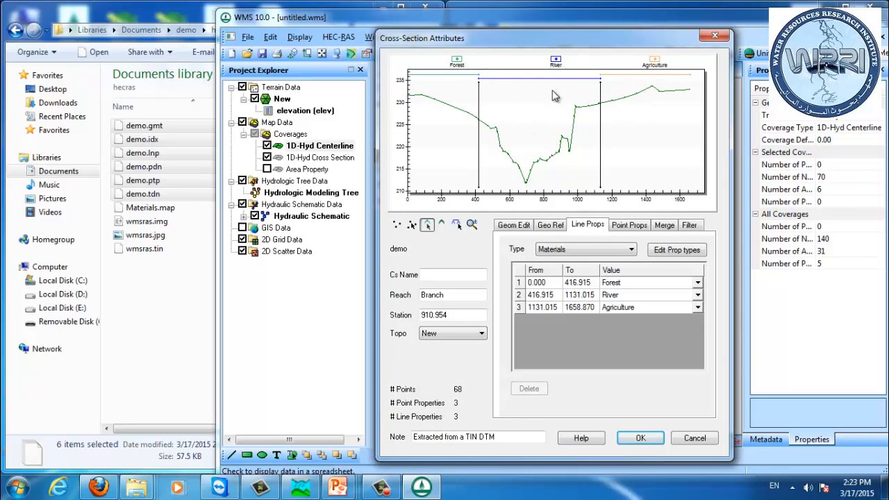
click(625, 228)
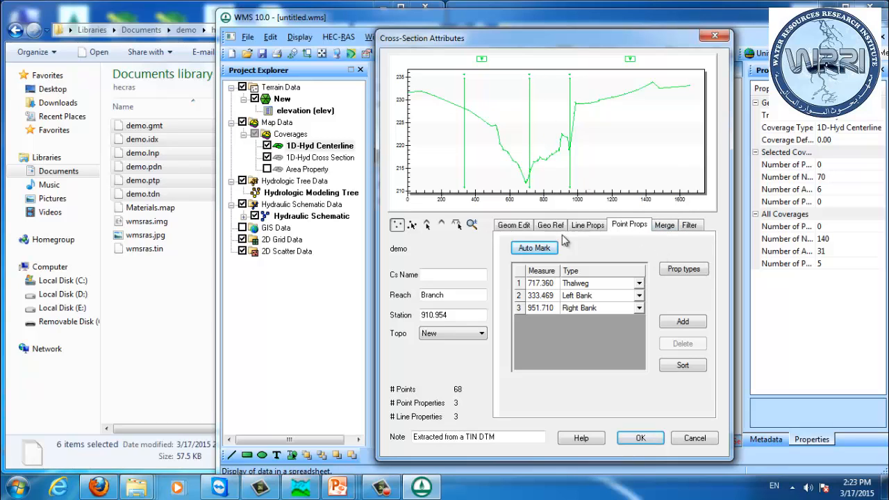
click(695, 438)
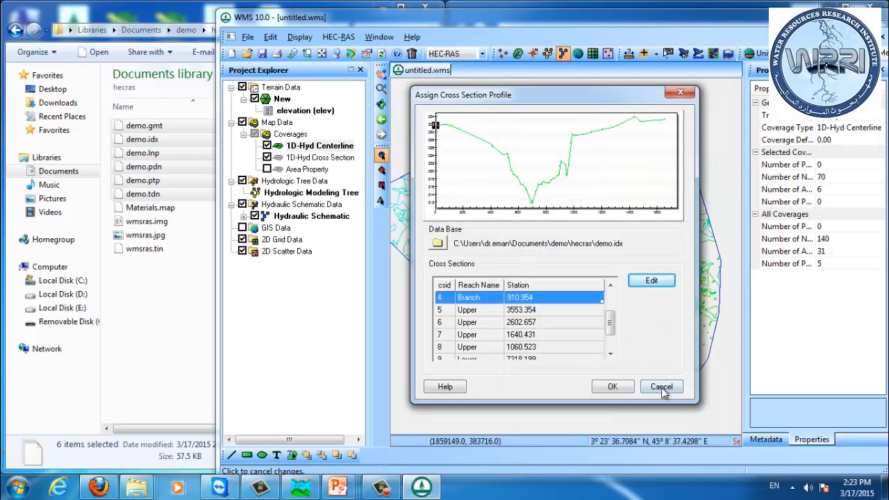
click(661, 386)
click(637, 352)
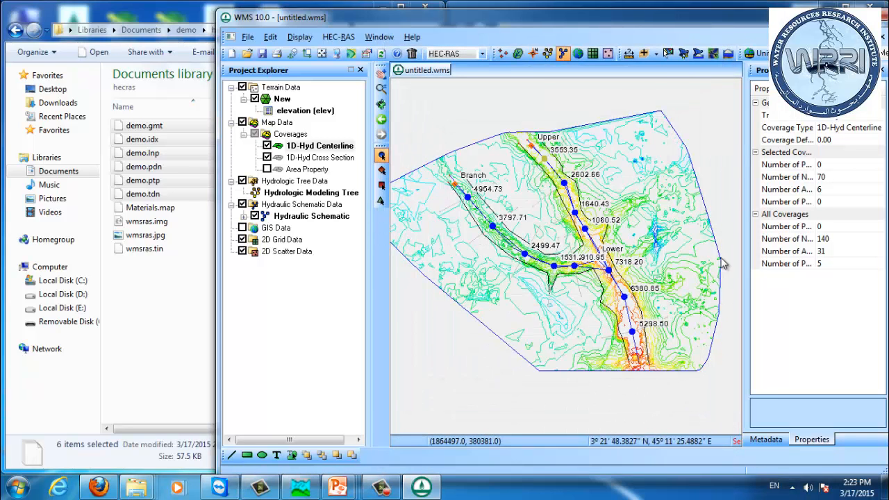
Step: Review the Upper reach attributes and the HEC-RAS materials list without changing them
double_click(533, 144)
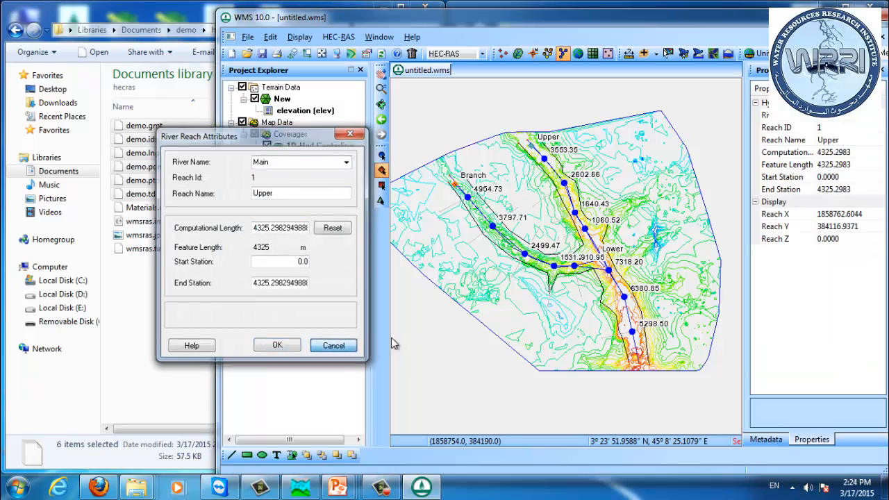
click(349, 351)
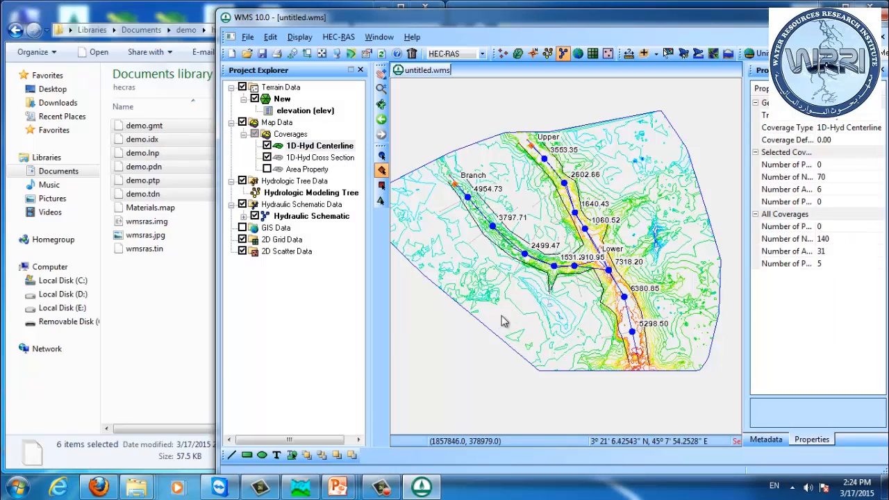
click(347, 37)
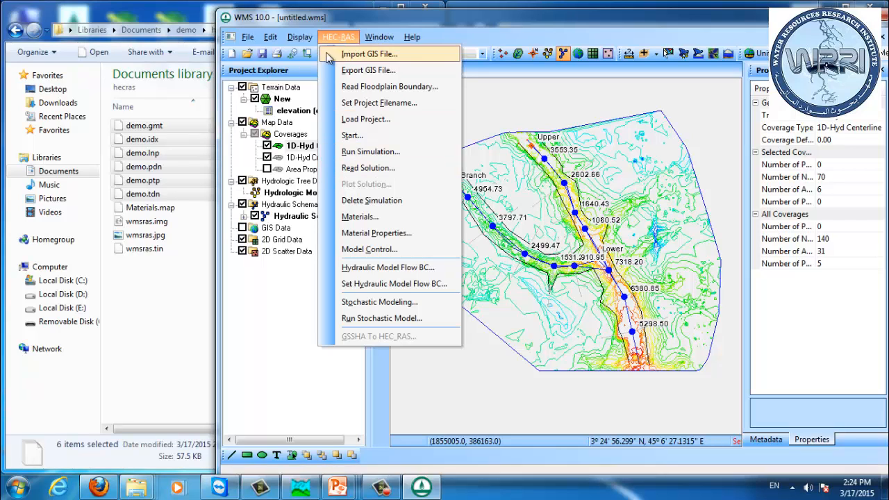
click(362, 217)
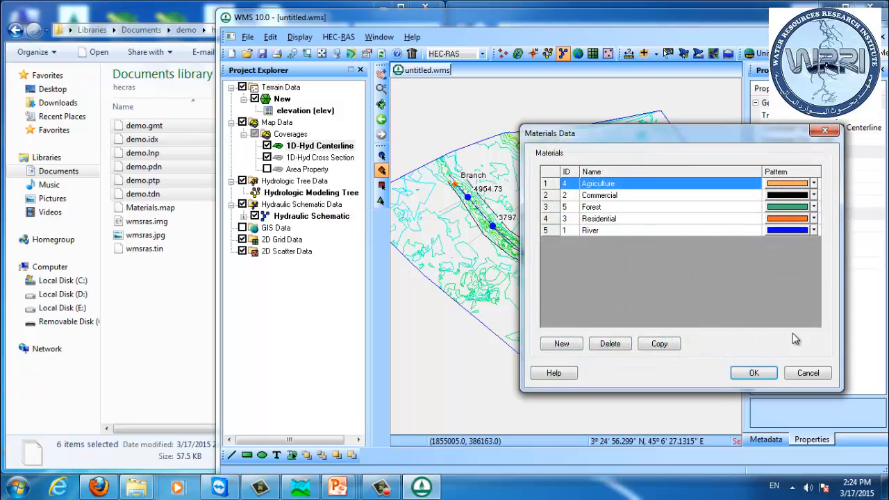
click(822, 375)
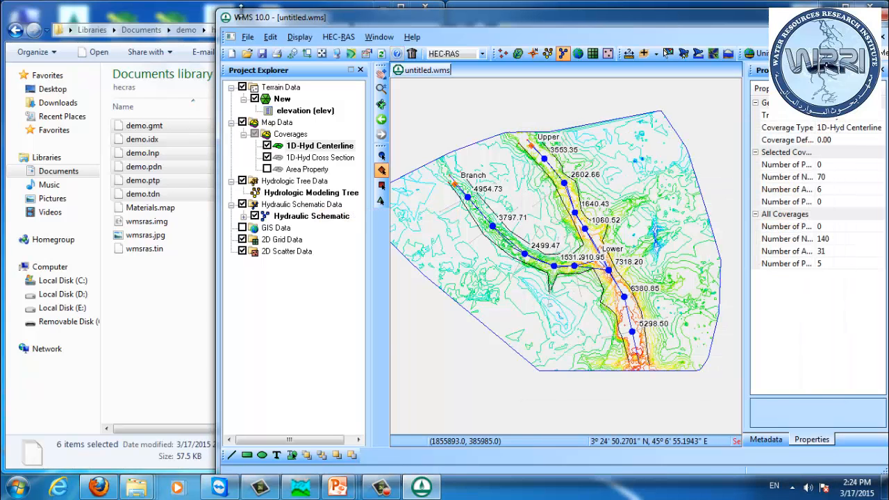
Step: Open the HEC-RAS material properties and set the Agriculture roughness to 0.05 and Commercial to 0.04
click(339, 37)
click(371, 236)
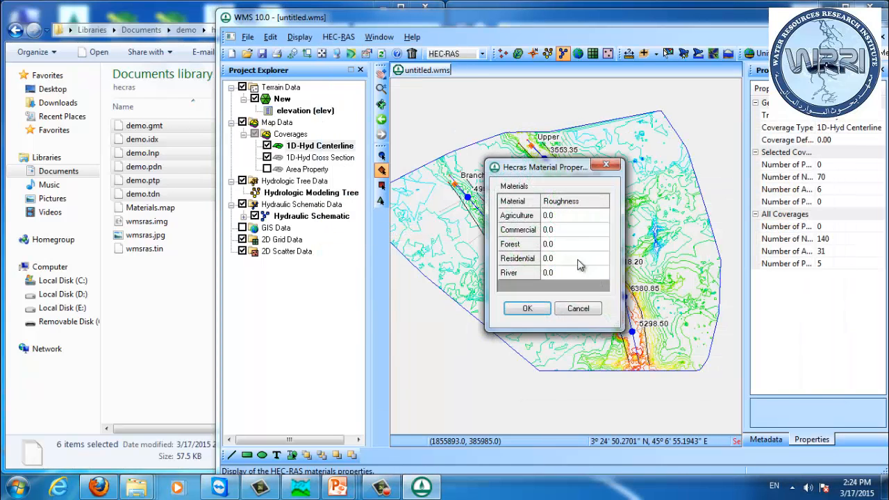
click(566, 217)
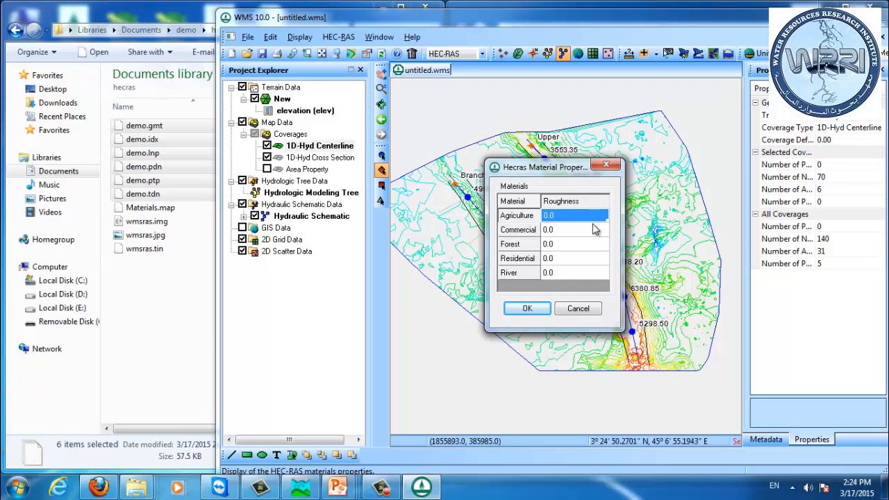
key(BackSpace)
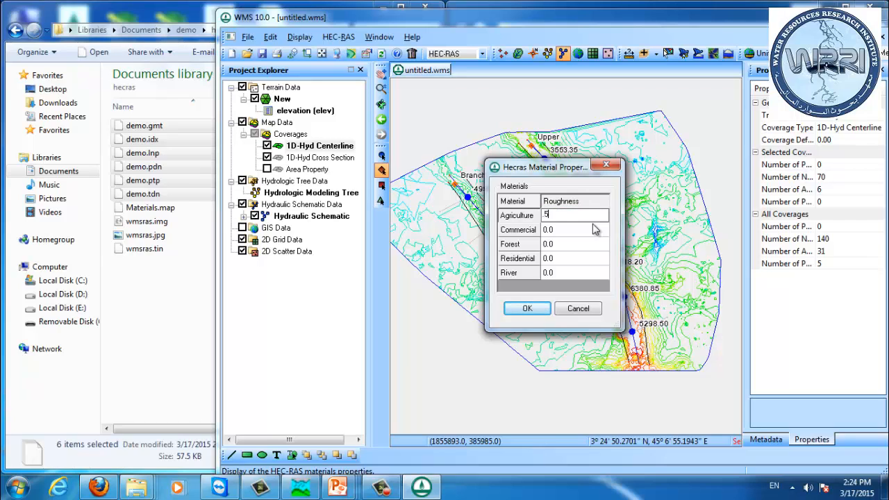
text(.05)
key(Return)
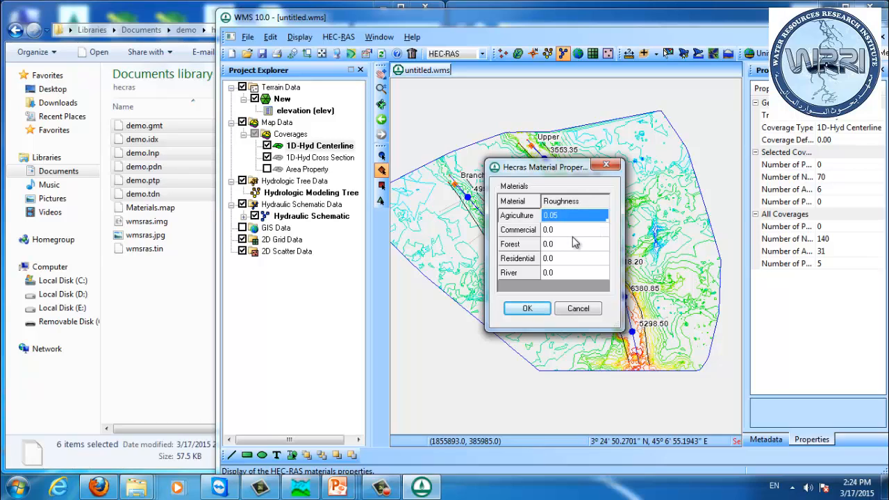
click(573, 236)
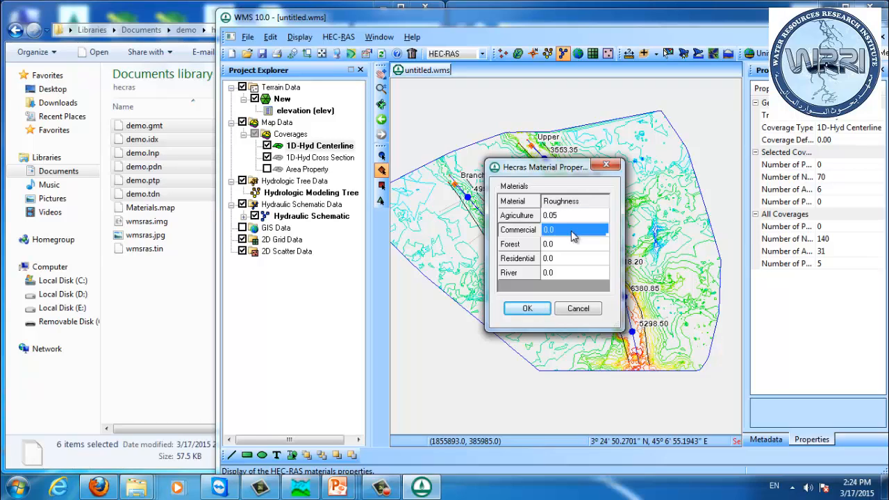
text(.)
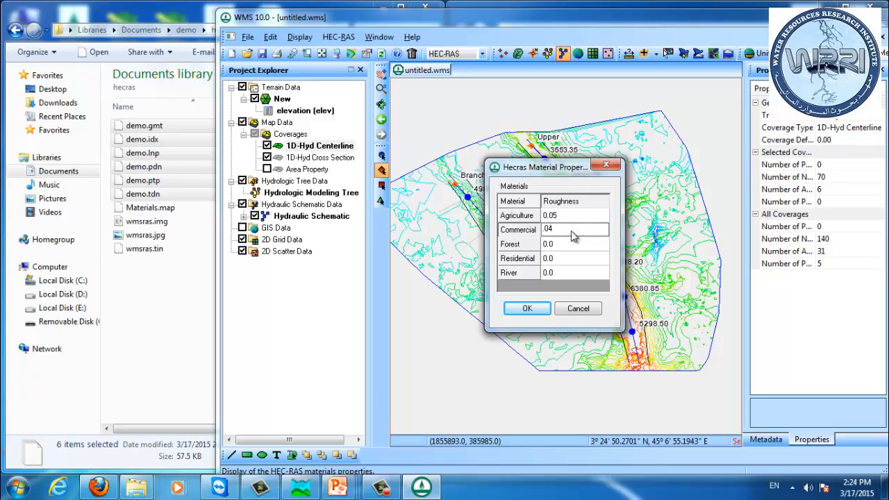
text(04)
key(Return)
Step: Set the Forest and Residential roughness to 0.045 and River to 0.035, then accept the material properties
click(561, 246)
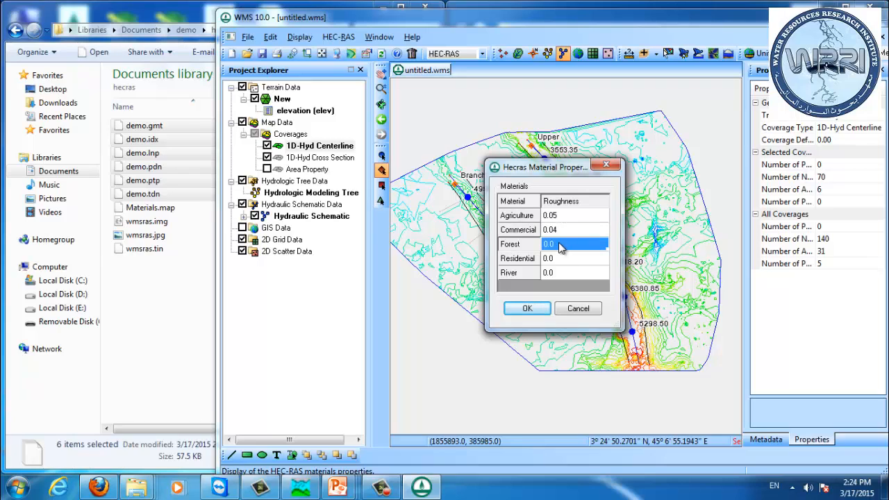
text(.05)
text(5)
key(Return)
click(548, 260)
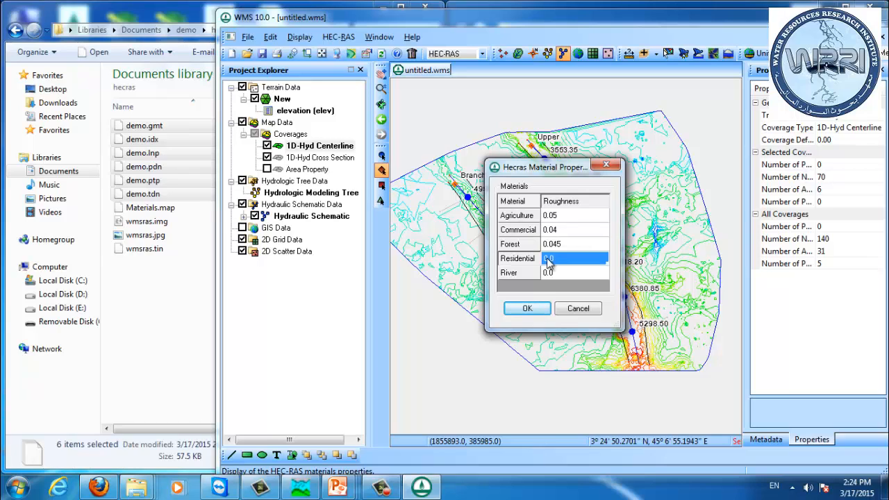
text(.)
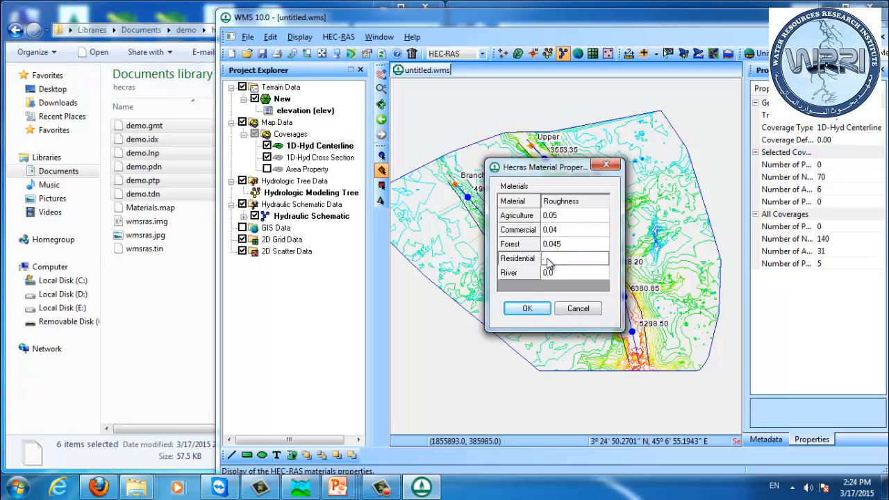
text(045)
click(554, 274)
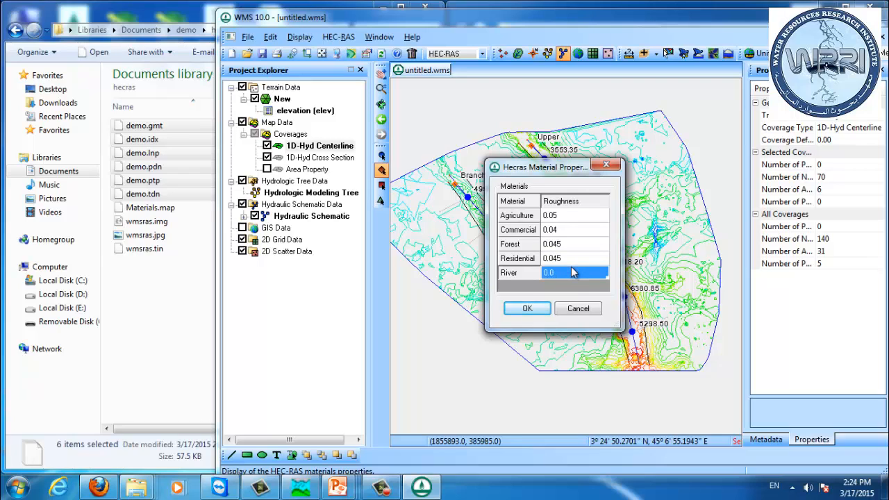
text(.0)
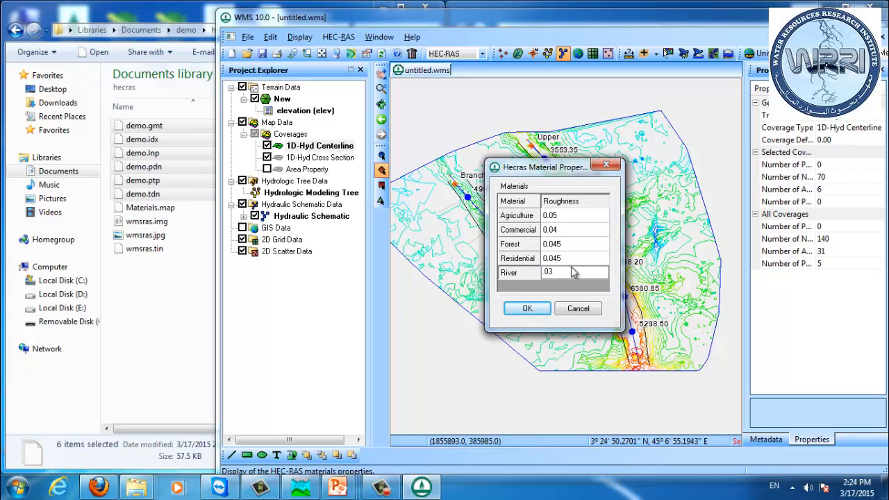
key(Return)
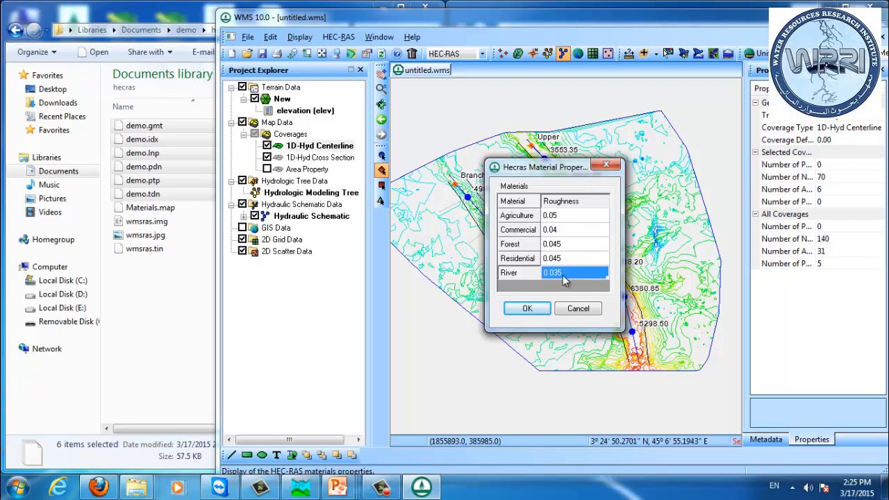
click(527, 308)
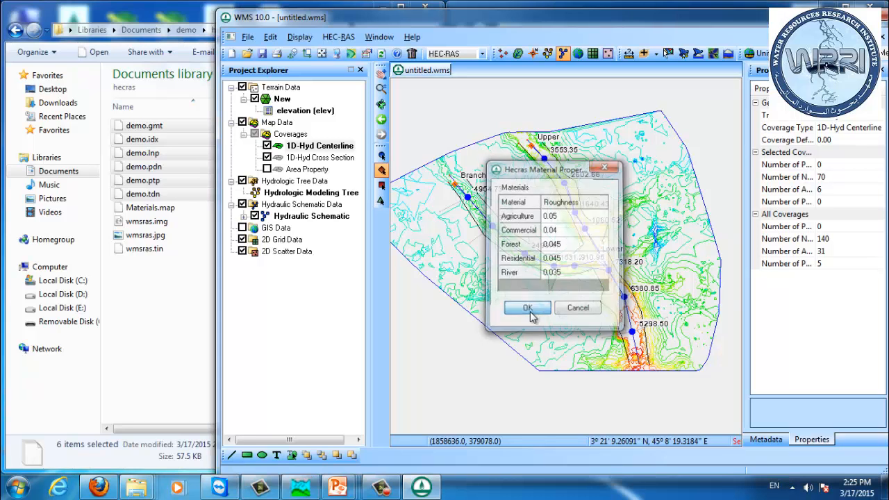
Step: In the HEC-RAS model control, set the demo database's roughness source to Materials and confirm
click(347, 38)
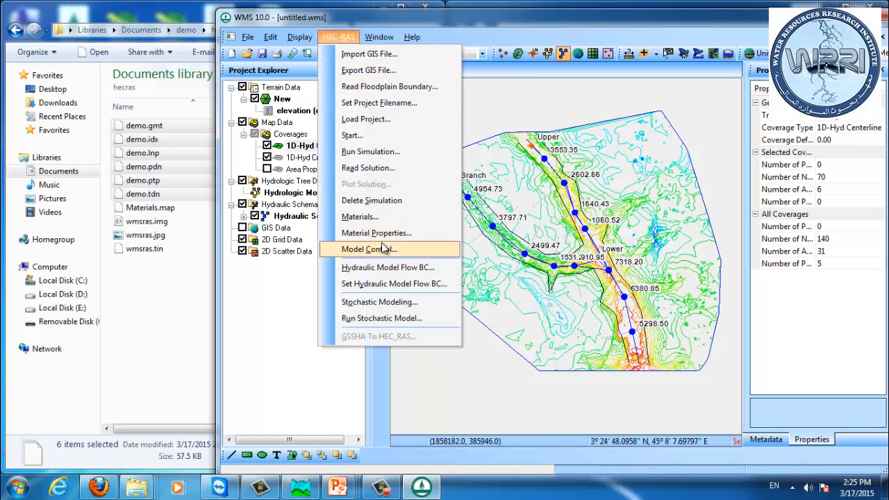
click(369, 249)
click(618, 243)
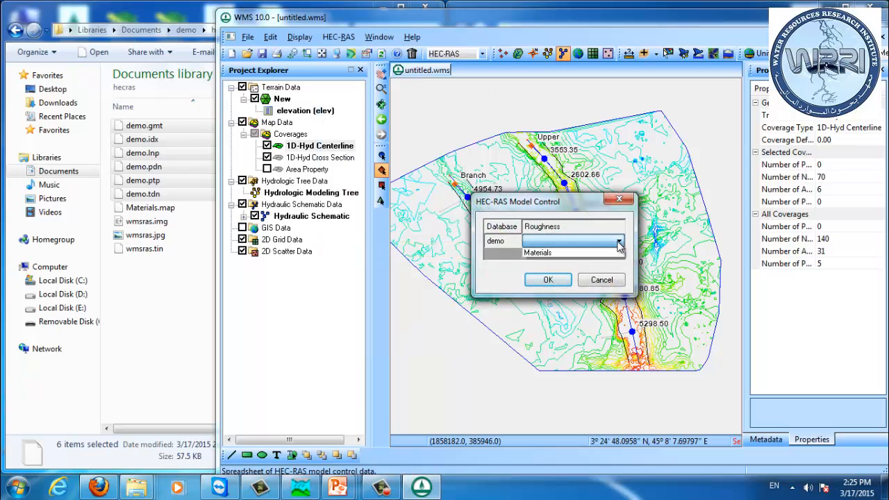
click(559, 256)
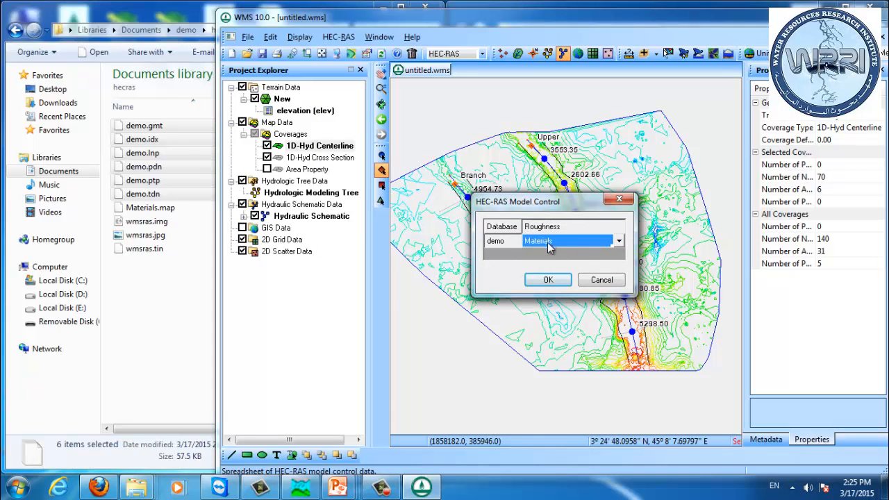
click(548, 280)
Step: Export the HEC-RAS geometry as the project file hecras.prj and decline installing the HEC-RAS example projects
click(346, 38)
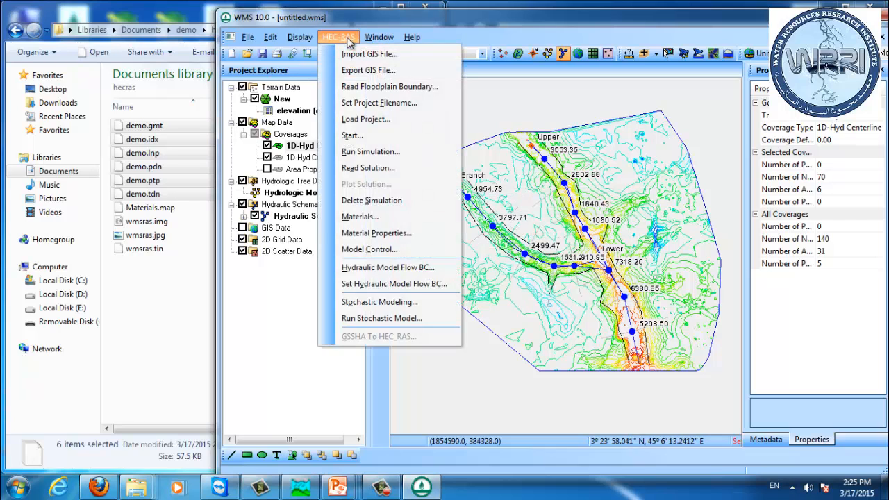
click(348, 72)
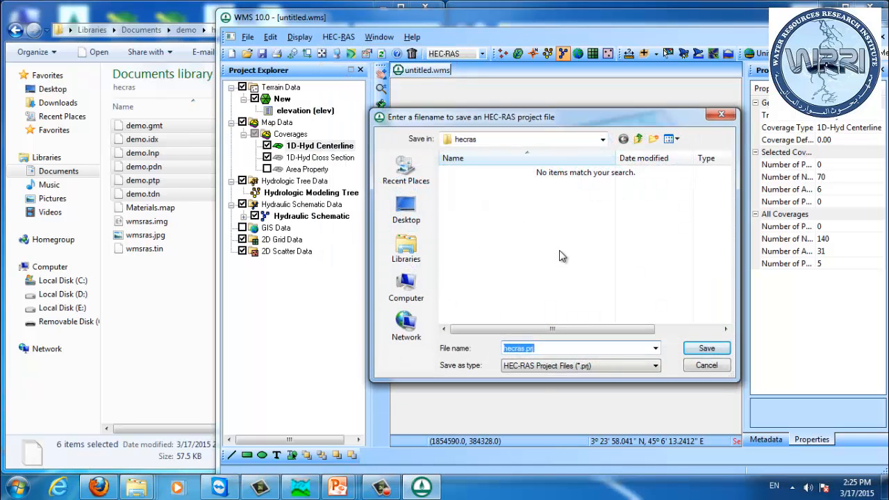
click(707, 349)
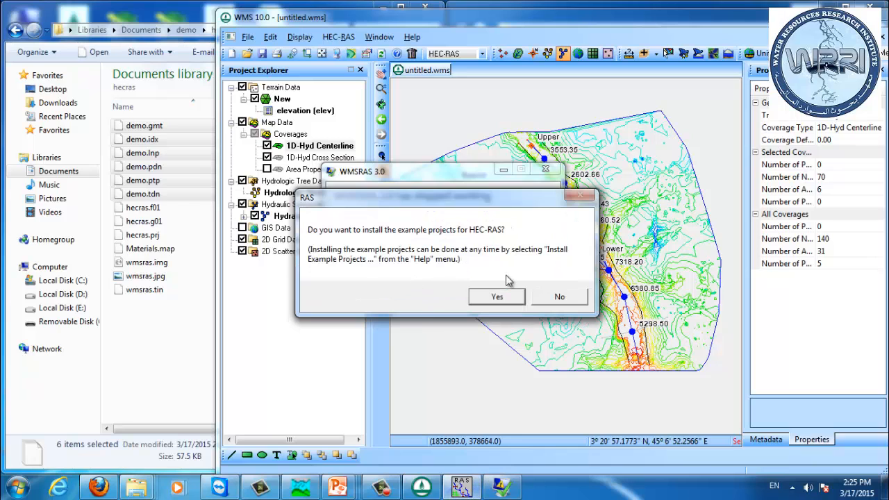
click(560, 297)
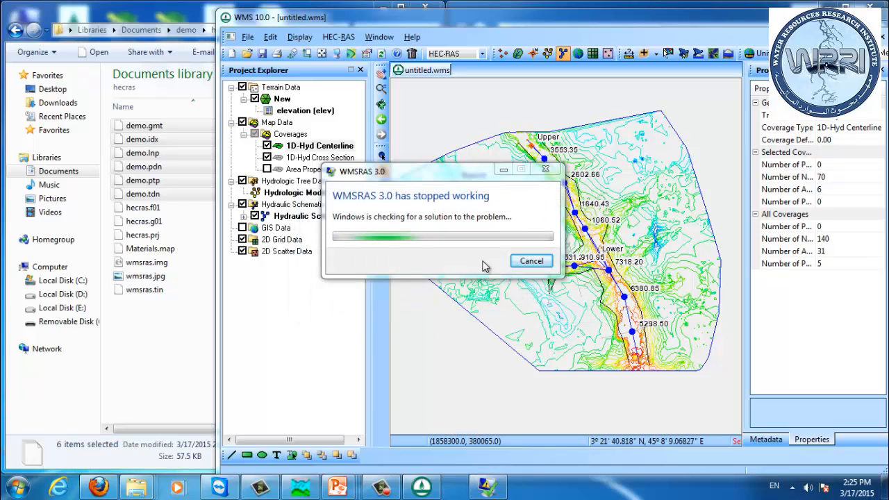
click(530, 262)
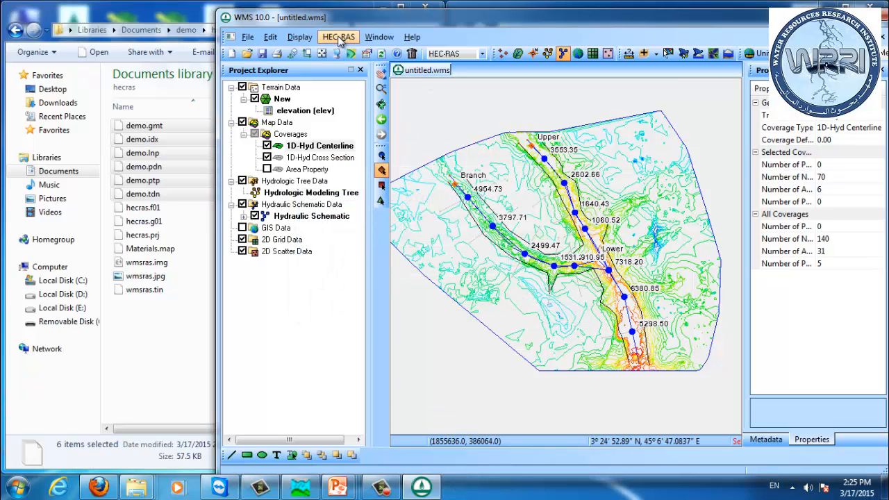
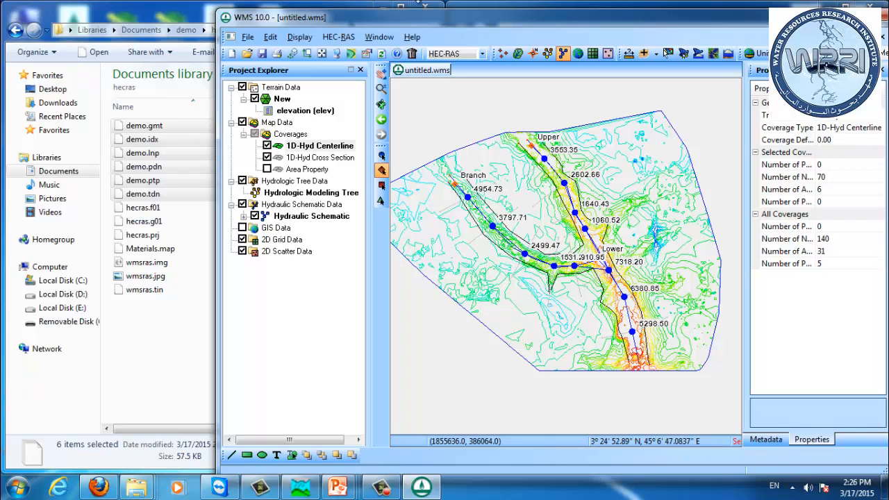
Step: Load the HEC-RAS project and open its geometric data editor in a maximized window
click(339, 37)
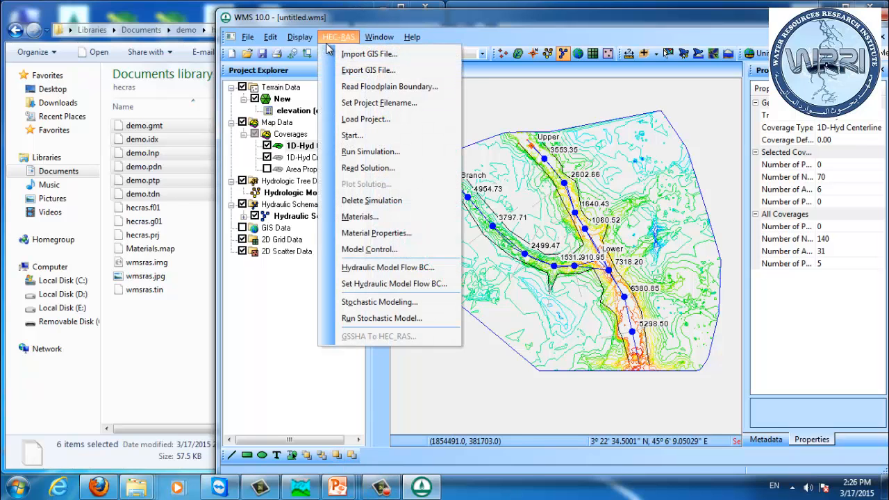
click(365, 119)
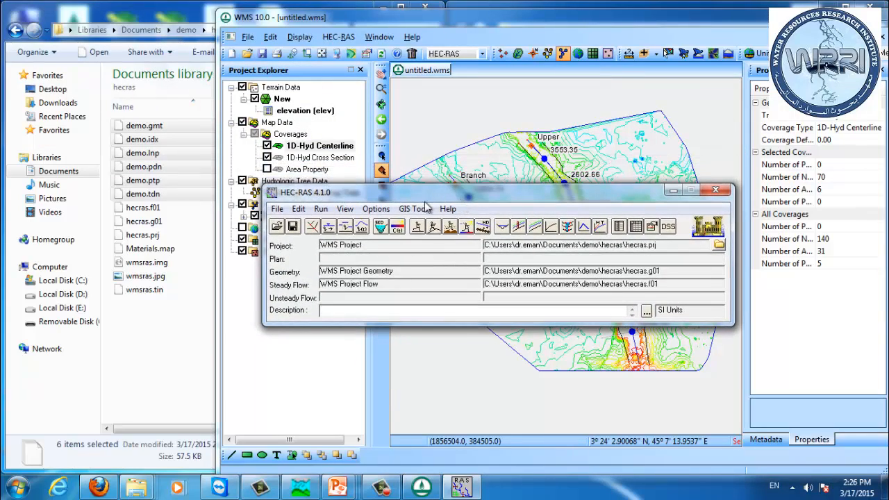
click(311, 229)
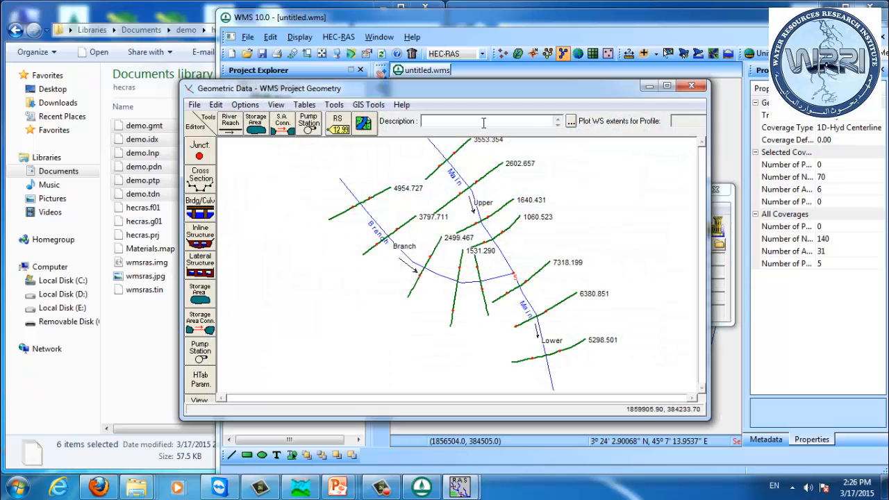
drag(418, 92, 362, 68)
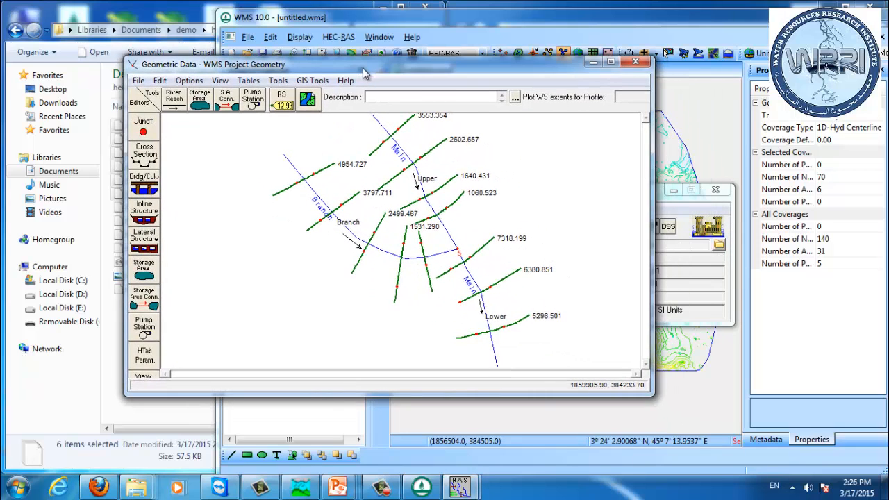
double_click(363, 69)
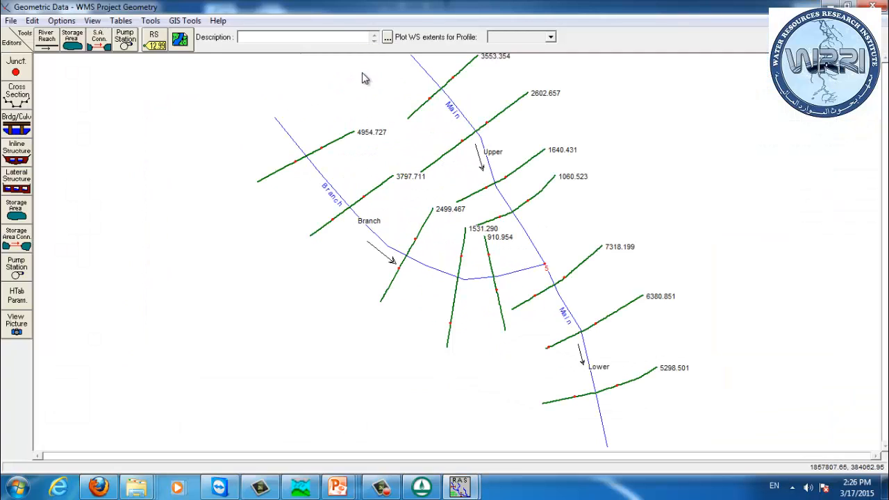
Step: Open the cross-section data of Branch station 4954.727 to inspect it, then close it
right_click(330, 144)
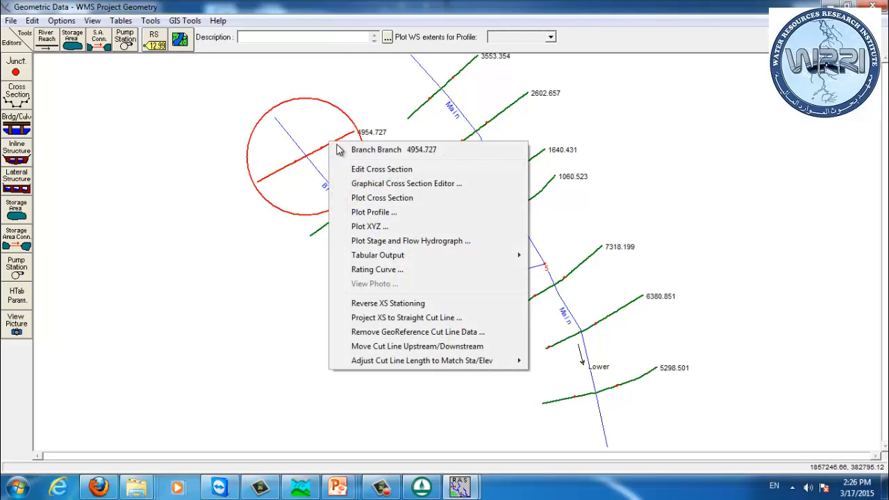
click(374, 170)
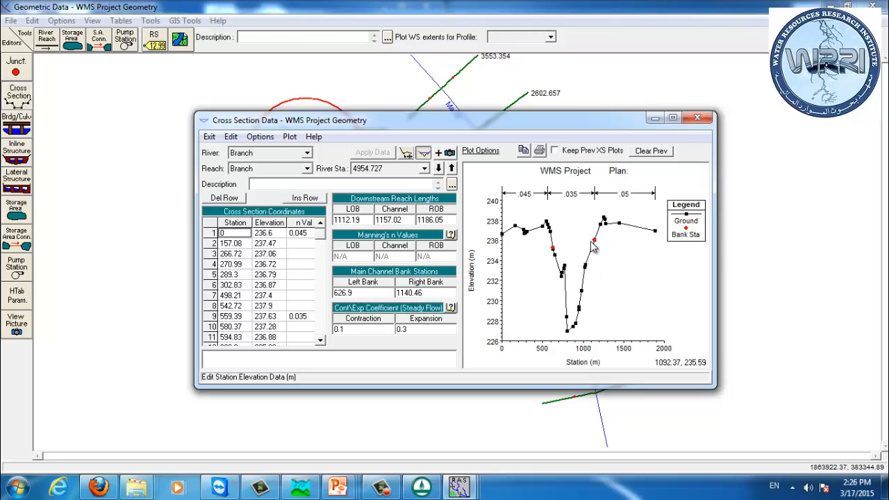
click(697, 117)
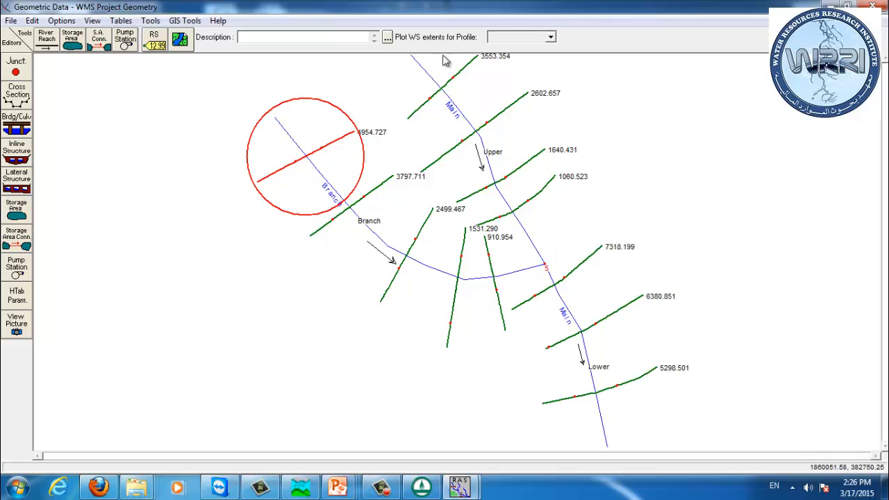
Step: Open the junction 5 data to review its junction lengths
drag(429, 8, 604, 75)
right_click(672, 266)
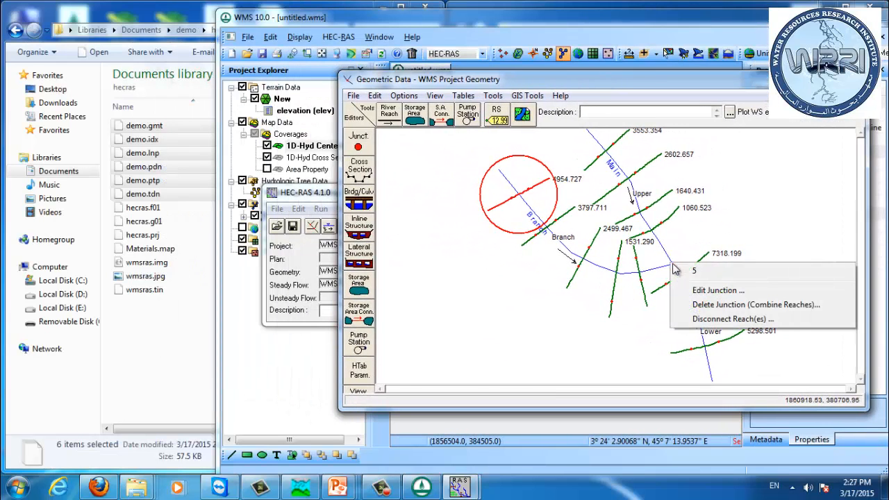
click(716, 290)
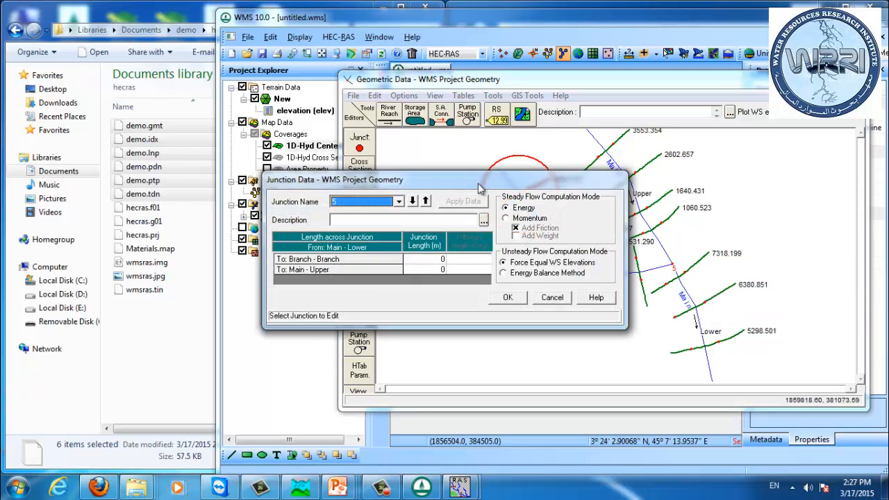
drag(484, 186, 609, 186)
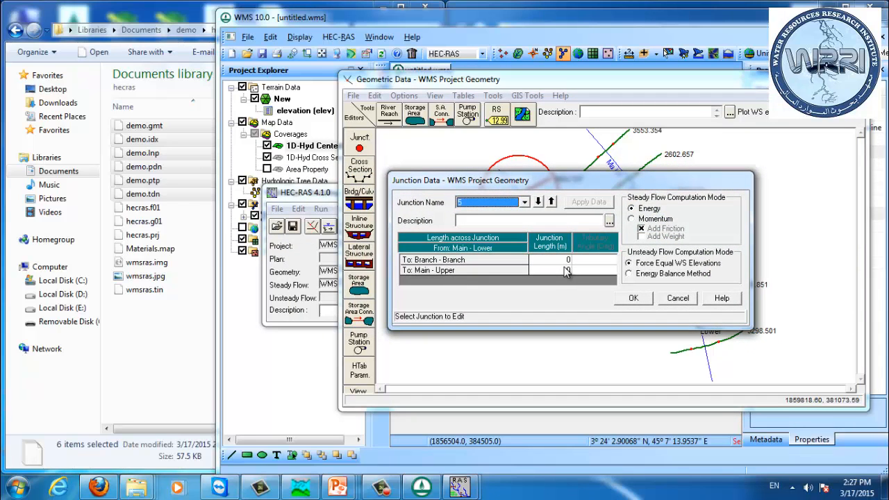
mouse_move(671, 270)
drag(624, 189, 750, 202)
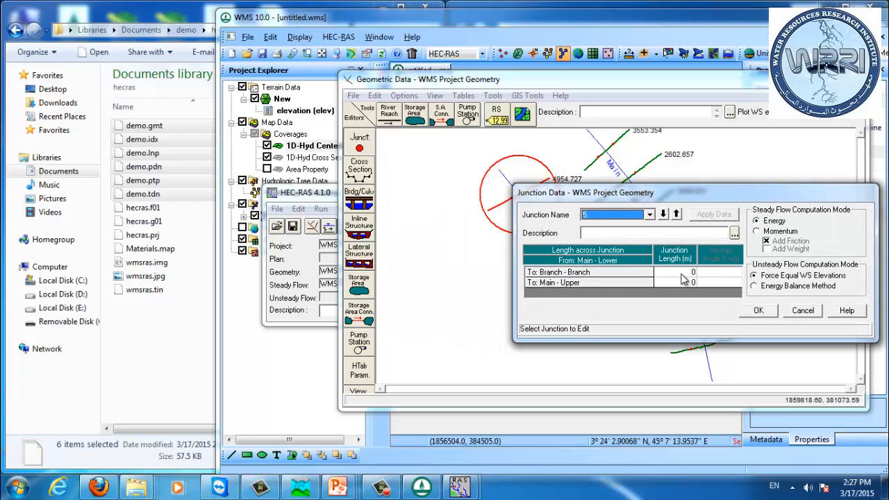
click(522, 31)
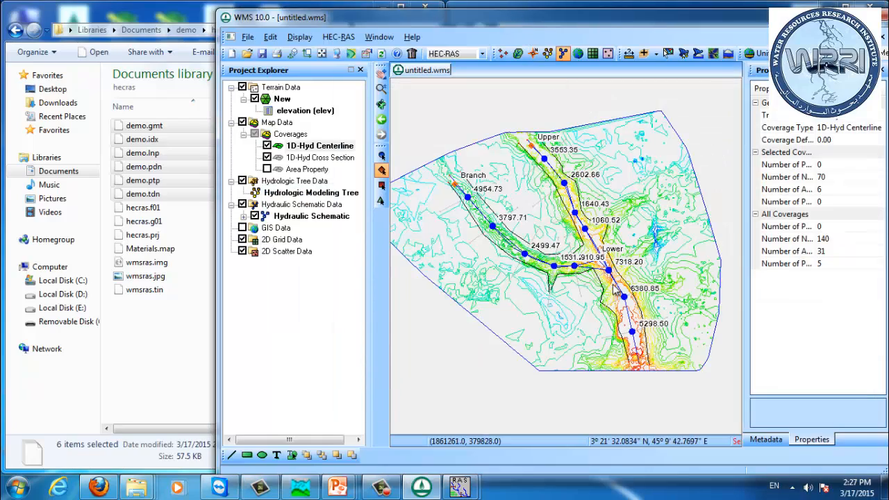
Step: Measure the distance along the Main centerline from station 1060.52 down to the junction
scroll(594, 258, up, 3)
drag(544, 191, 555, 222)
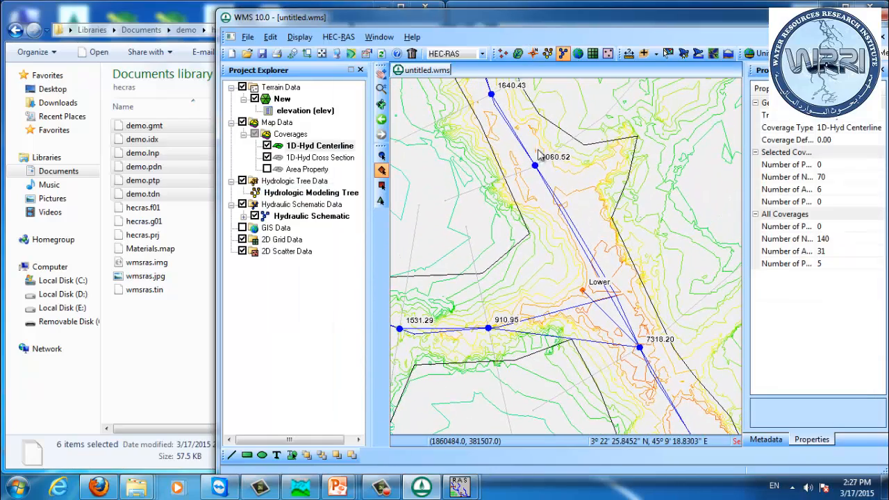
click(629, 54)
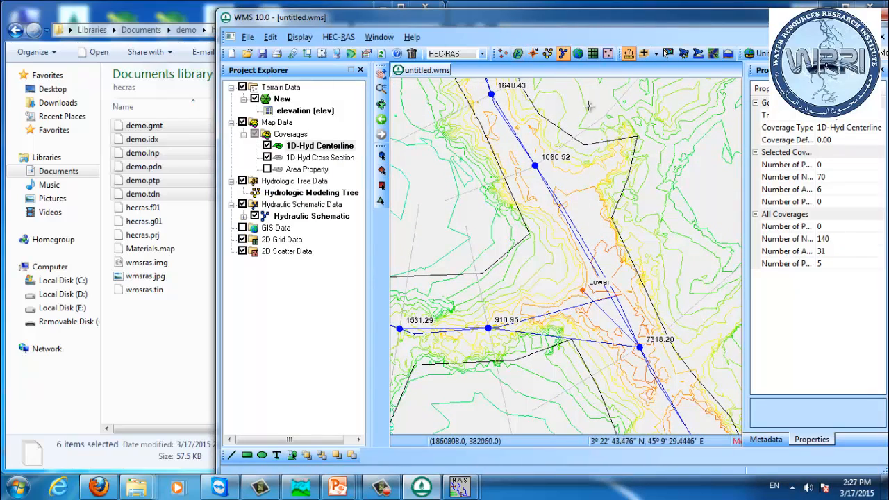
click(535, 166)
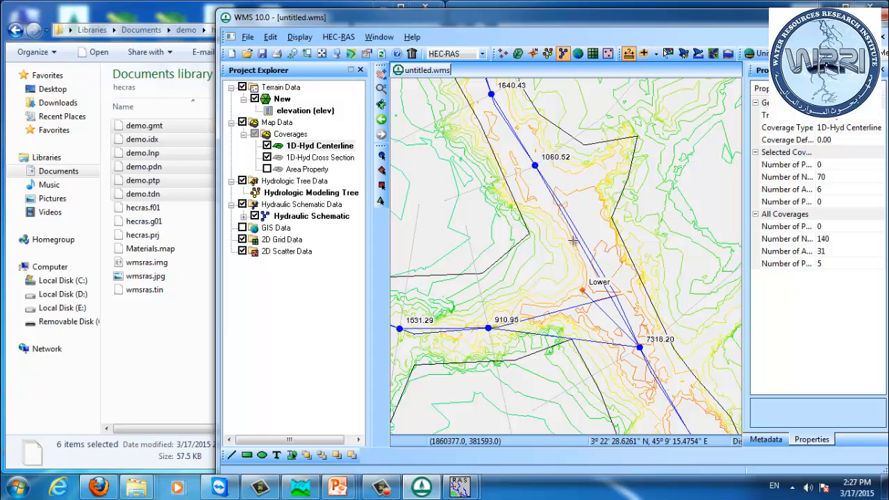
click(616, 297)
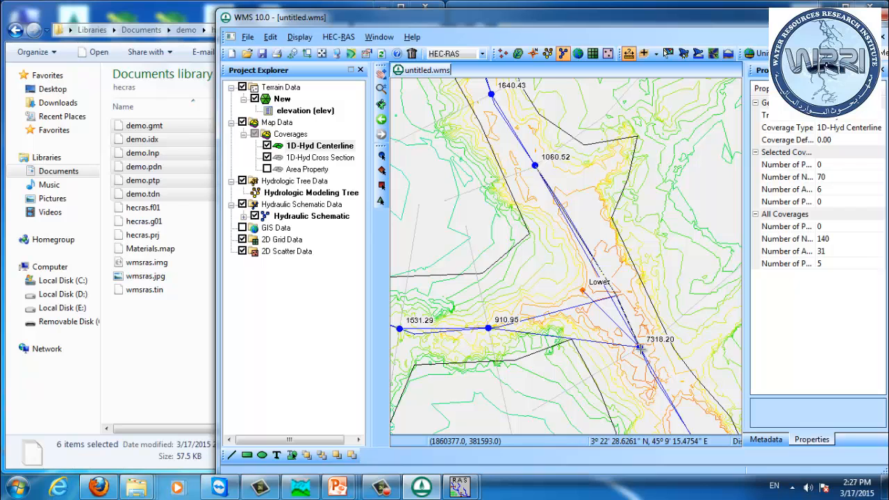
double_click(639, 347)
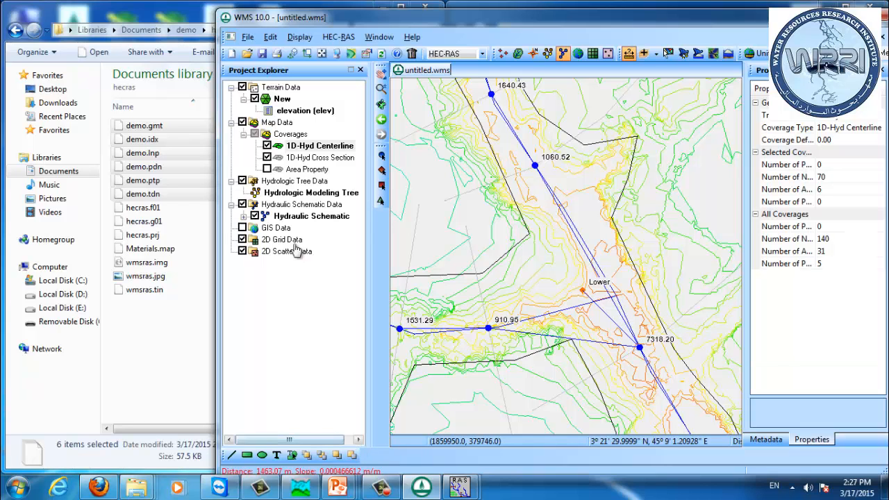
drag(336, 17, 339, 9)
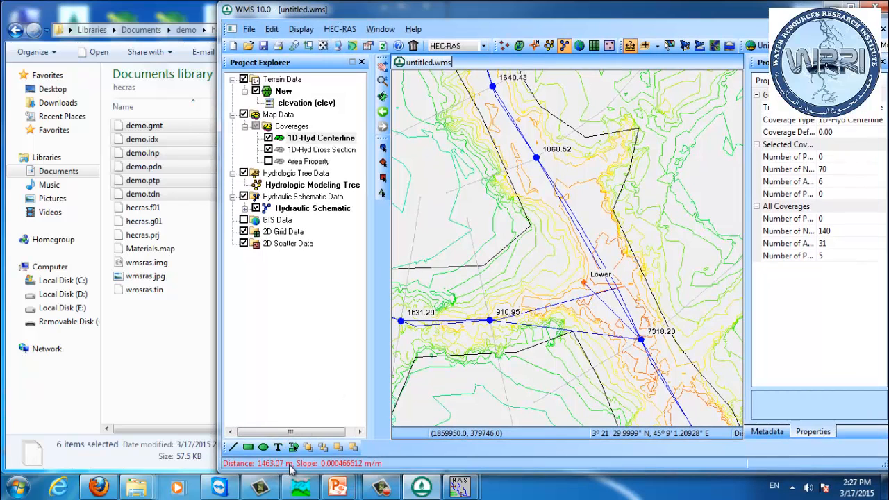
Step: Open junction 5's data and set the junction length to Branch to 1463 m
key(alt+Tab)
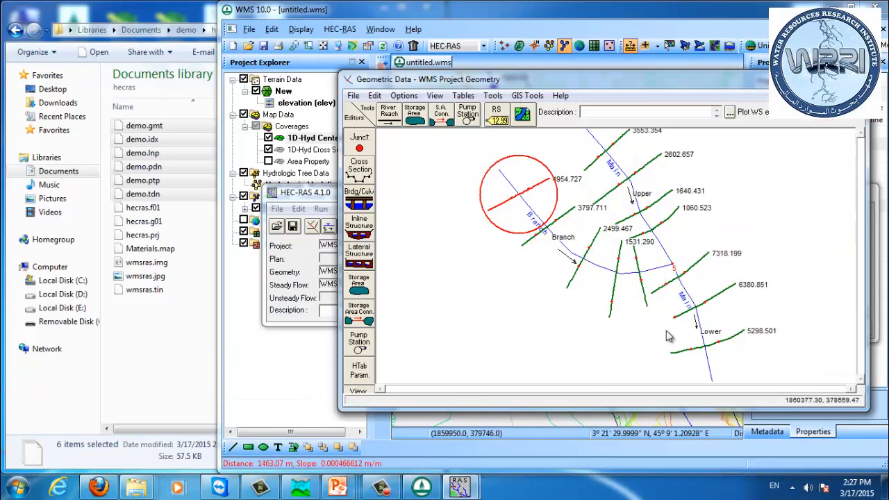
right_click(673, 265)
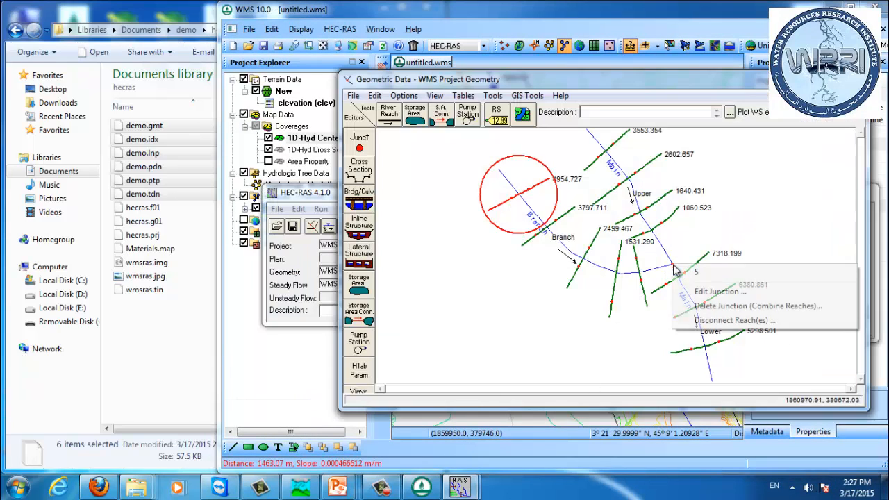
click(706, 293)
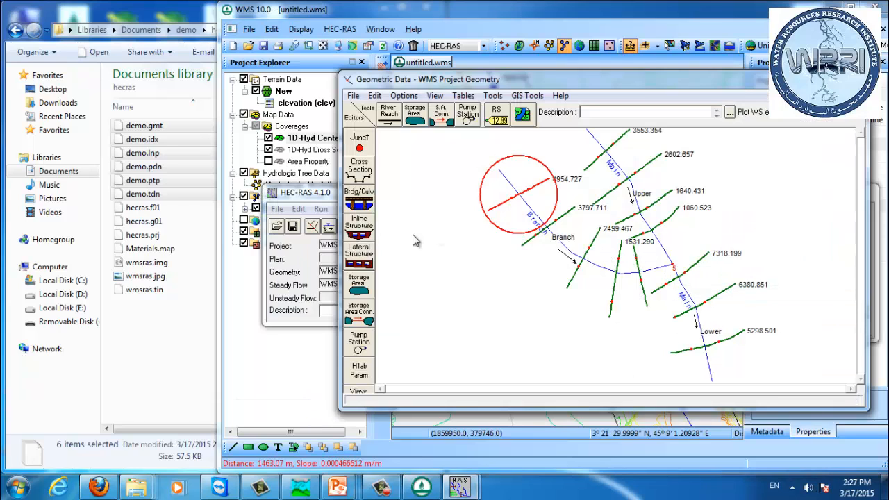
drag(573, 78, 288, 65)
drag(686, 198, 373, 201)
click(380, 276)
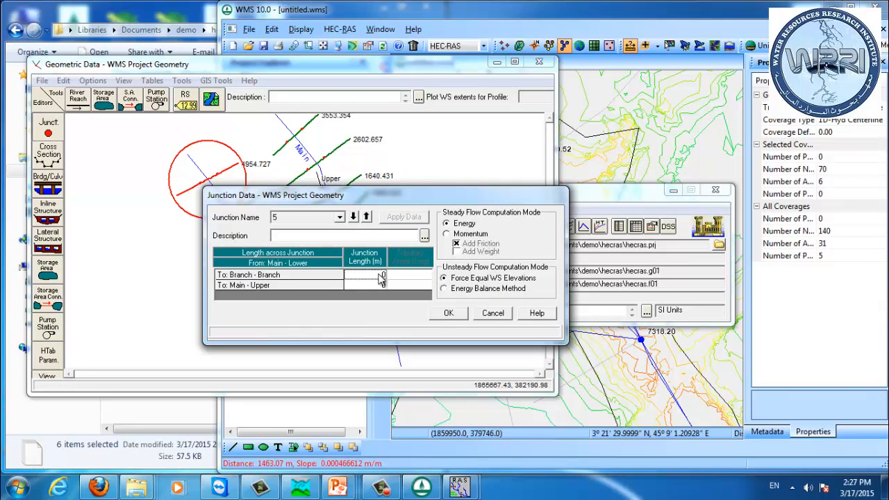
click(379, 277)
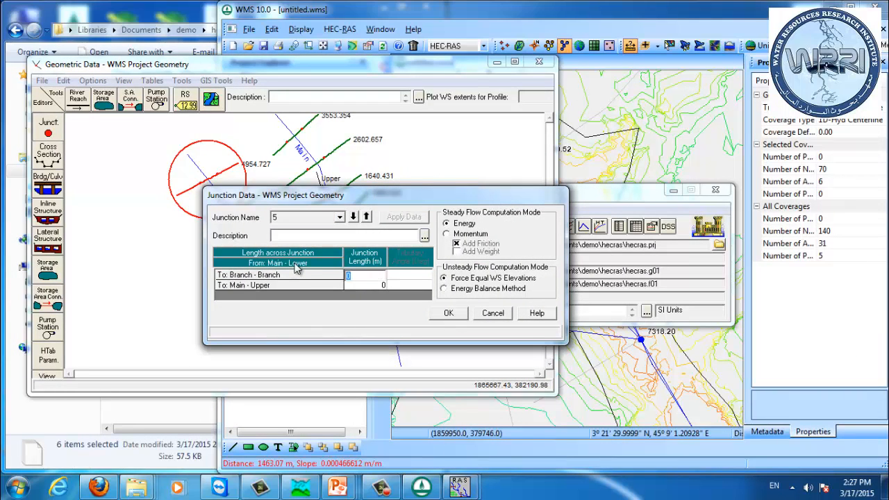
text(1463)
key(Return)
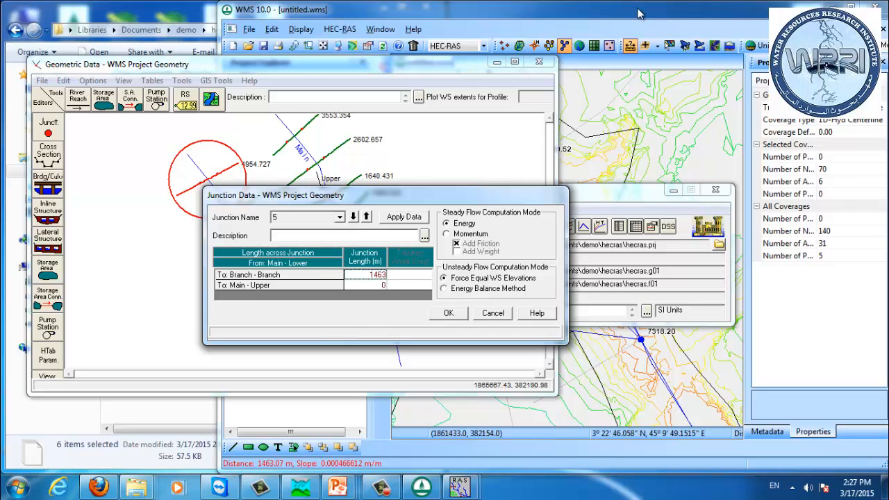
Step: Set the junction length to Main - Upper to 1463 m
click(381, 285)
click(379, 285)
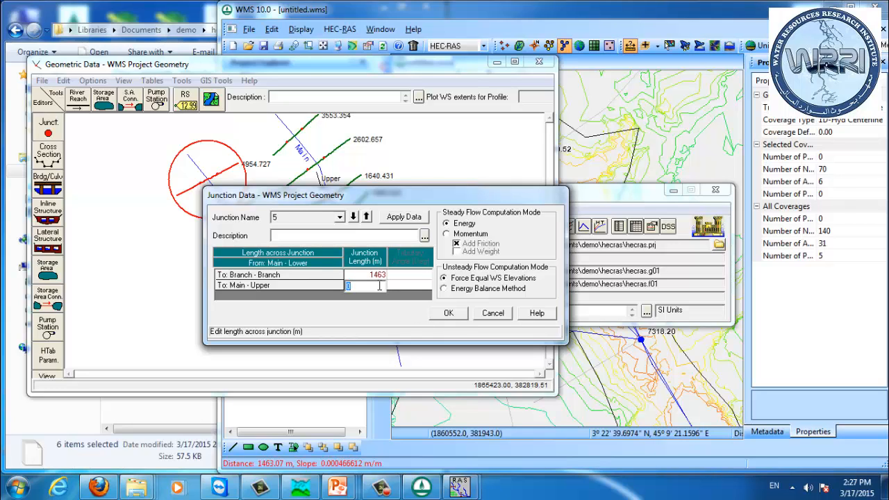
text(1463)
key(Return)
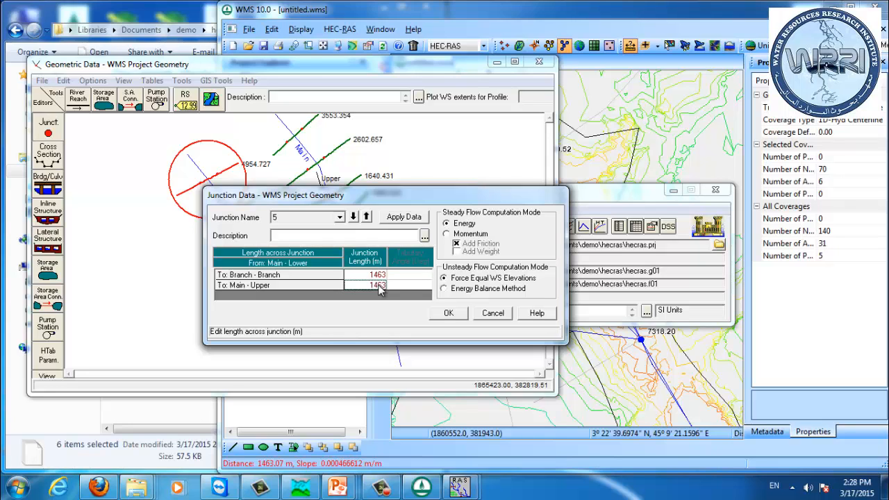
Step: Measure the distance along the Branch centerline from station 910.95 to the junction
click(633, 83)
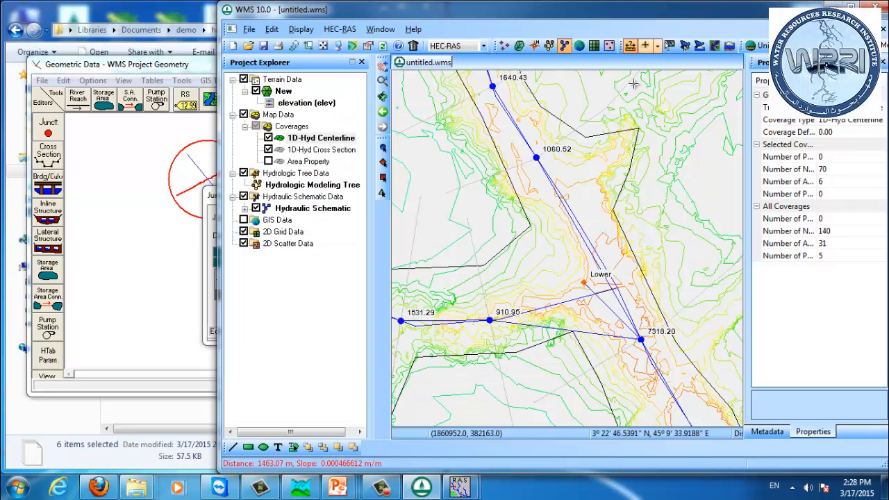
click(490, 320)
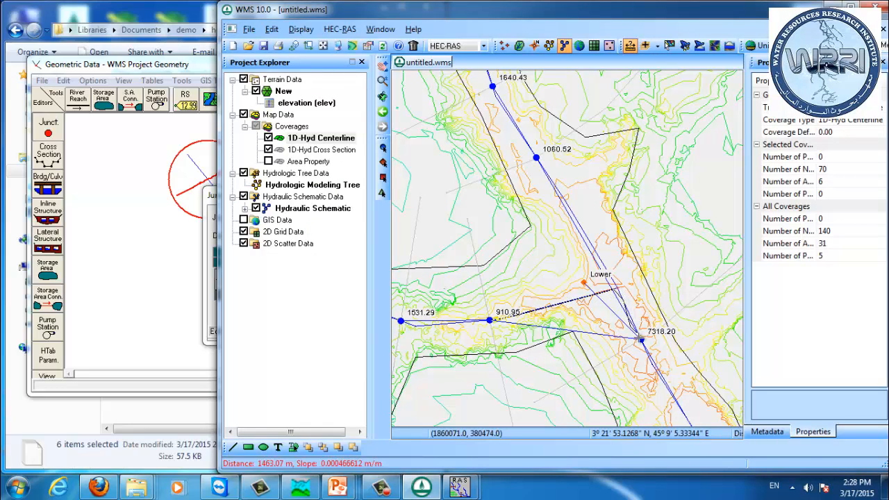
double_click(640, 339)
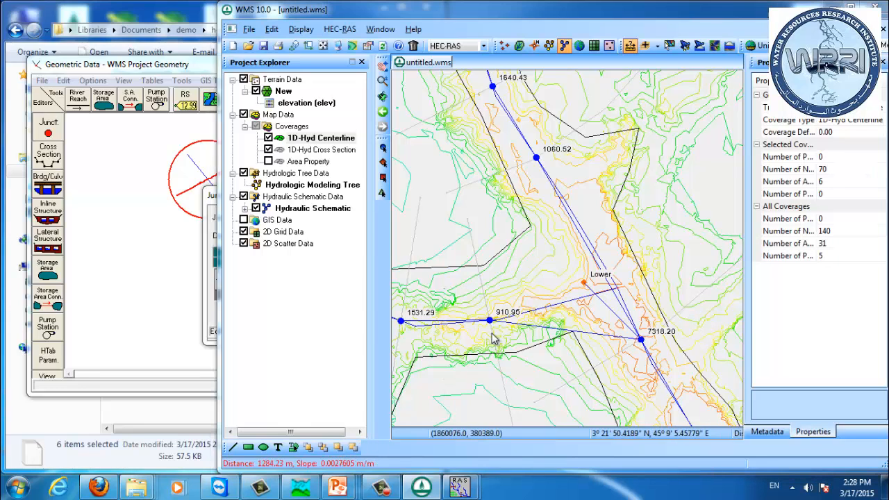
Step: Reopen junction 5's data, set the junction length to Branch to 1284 m and accept
key(alt+Tab)
right_click(352, 250)
click(397, 273)
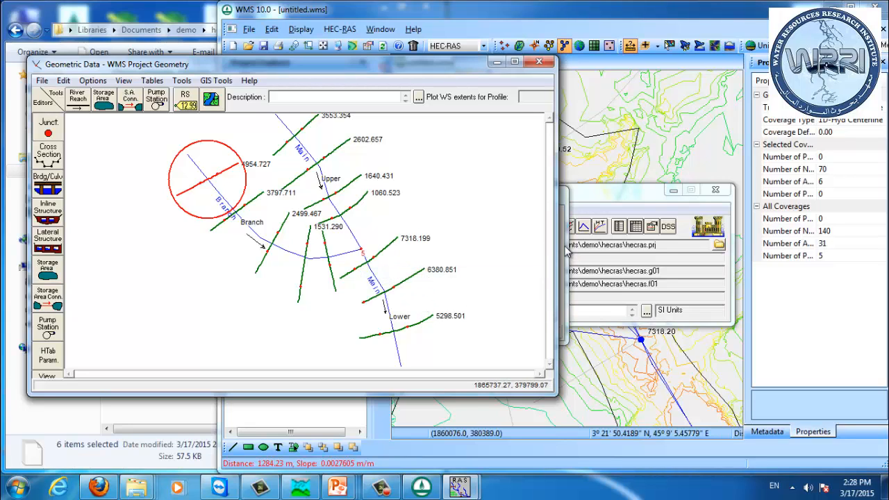
click(371, 276)
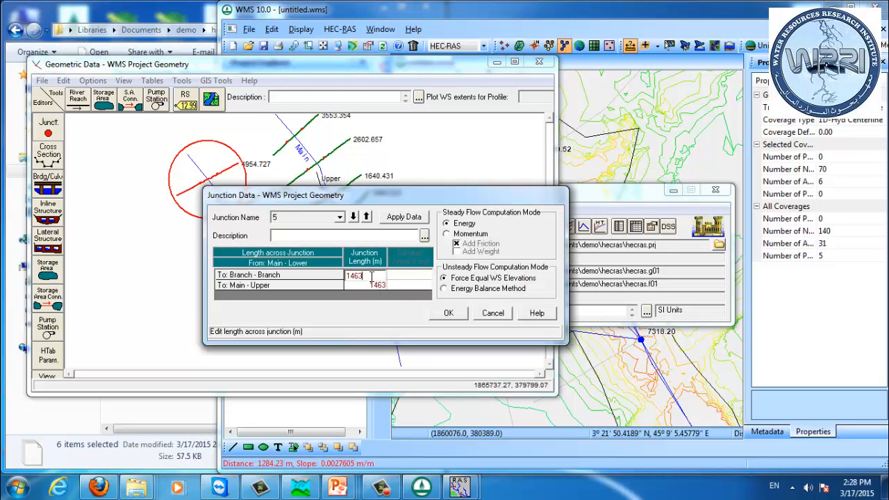
text(1284)
key(Return)
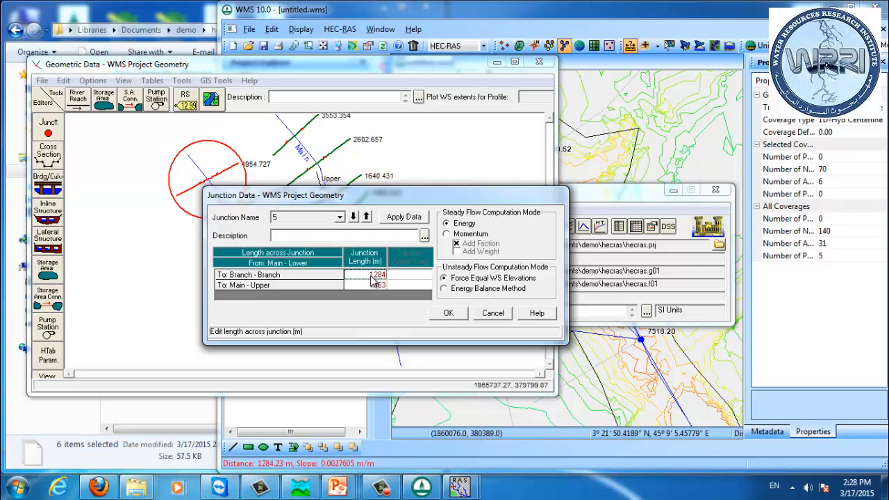
click(444, 313)
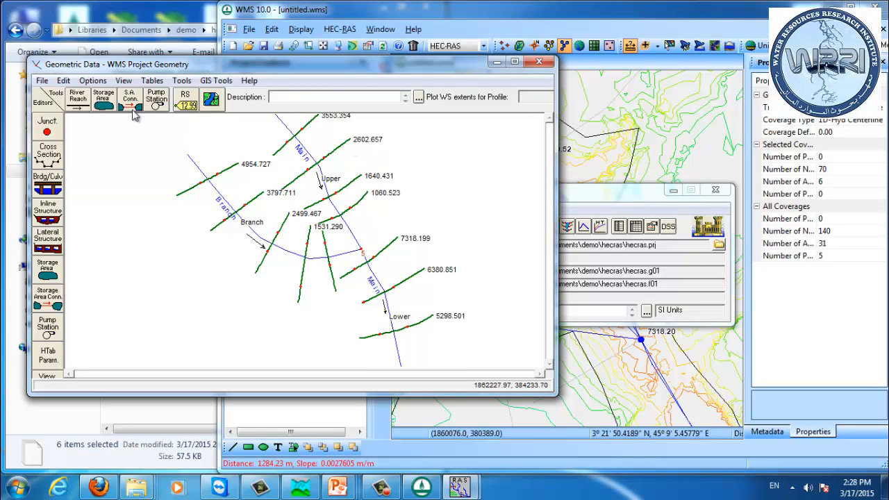
Step: Save the geometry data and close the geometry data editor
click(42, 80)
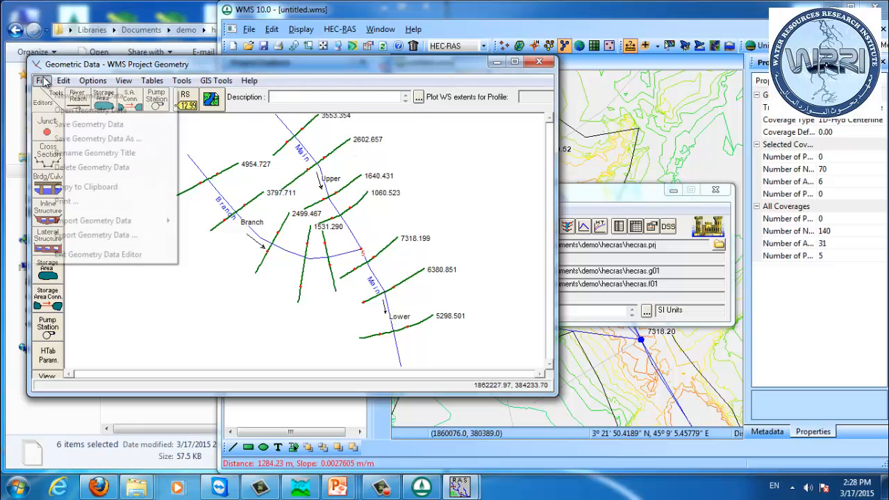
click(66, 125)
click(539, 61)
drag(404, 202, 413, 214)
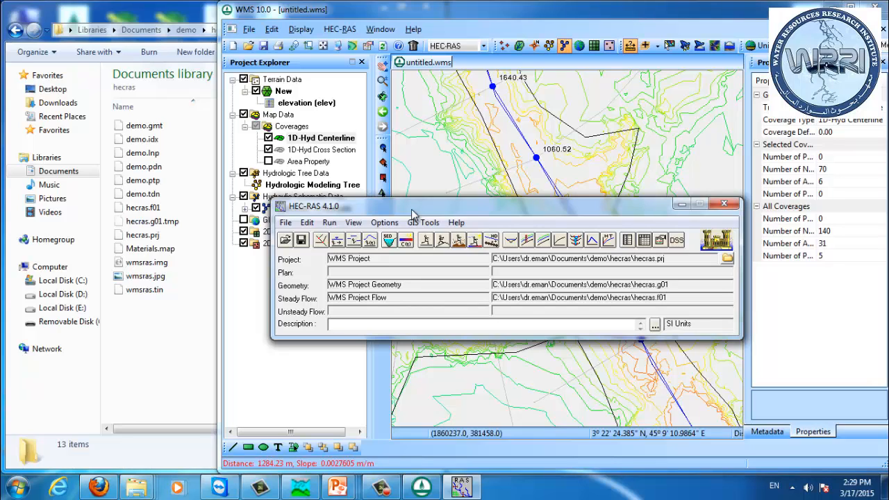
Step: Hide the terrain elevation display and examine the centerline network around the junction in the map
click(434, 15)
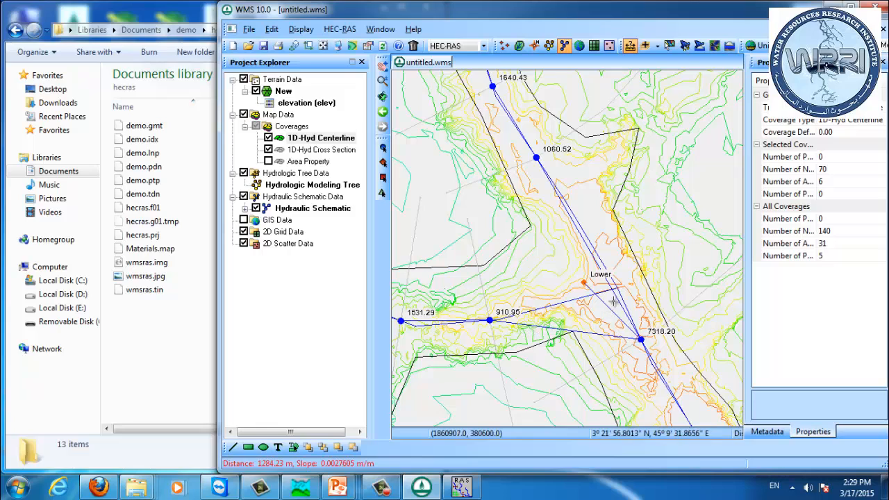
click(255, 208)
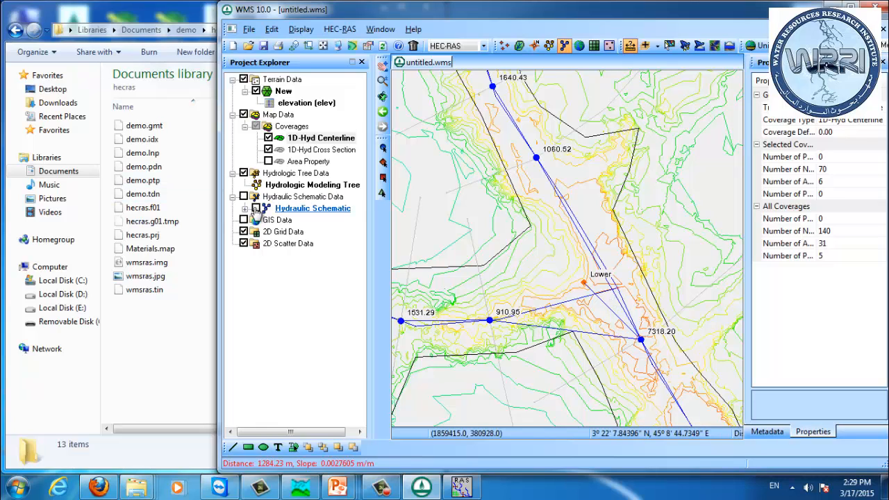
click(256, 208)
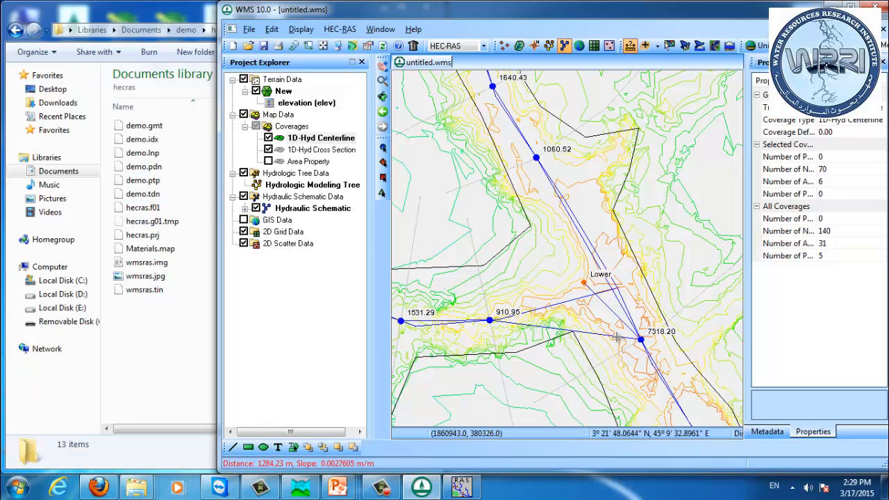
scroll(611, 309, up, 3)
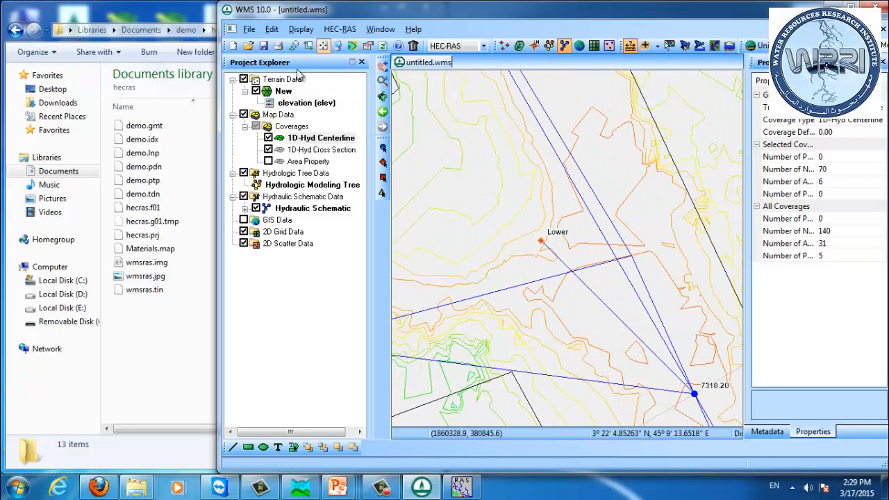
click(255, 91)
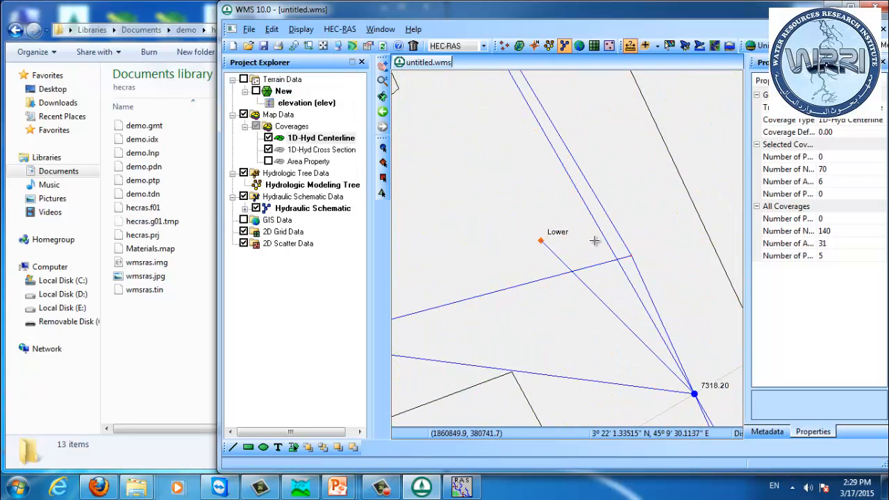
scroll(550, 292, down, 3)
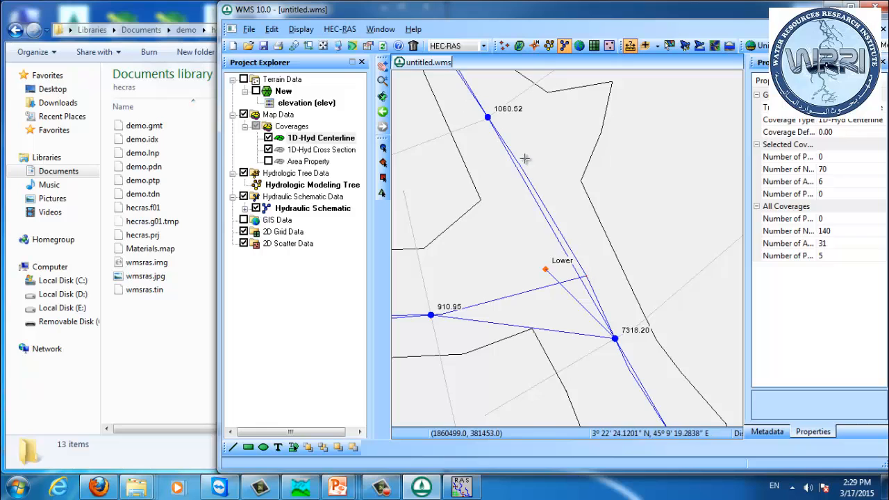
scroll(521, 149, down, 5)
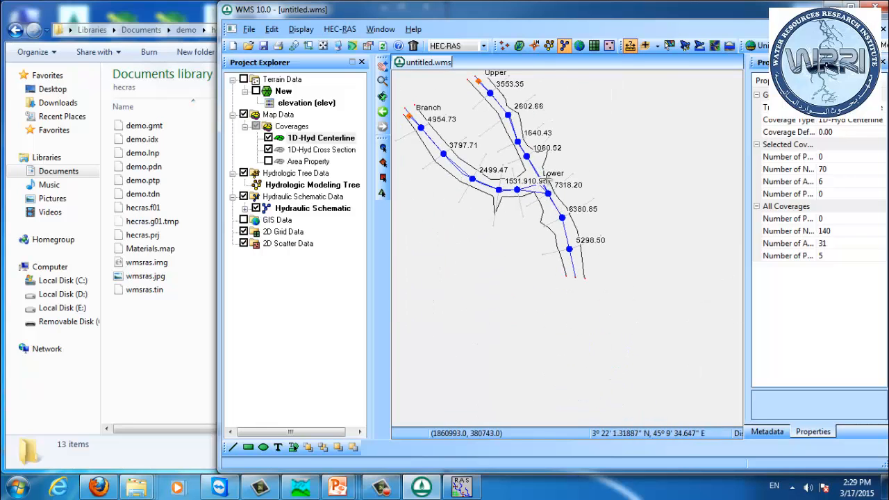
scroll(547, 197, up, 3)
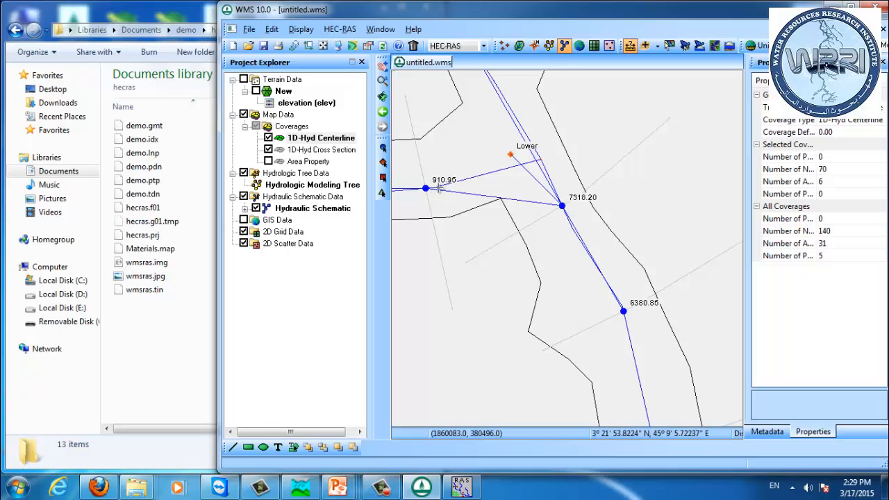
drag(534, 172, 549, 304)
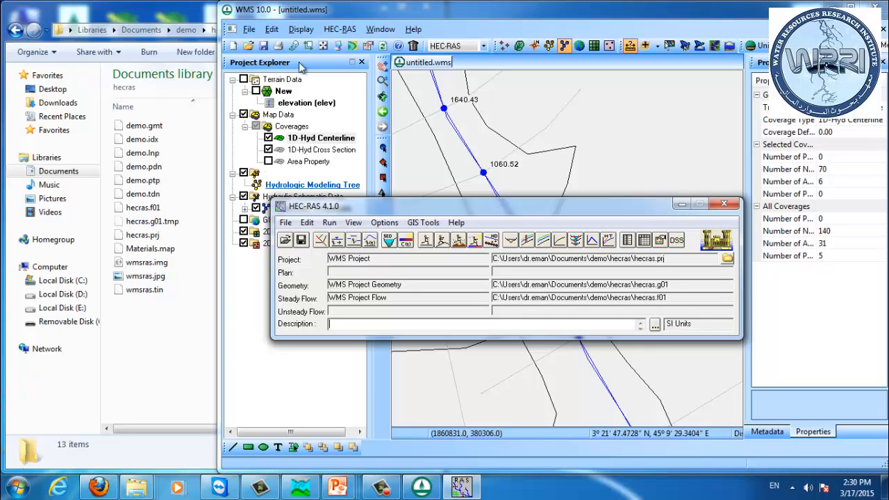
click(444, 15)
scroll(504, 242, down, 4)
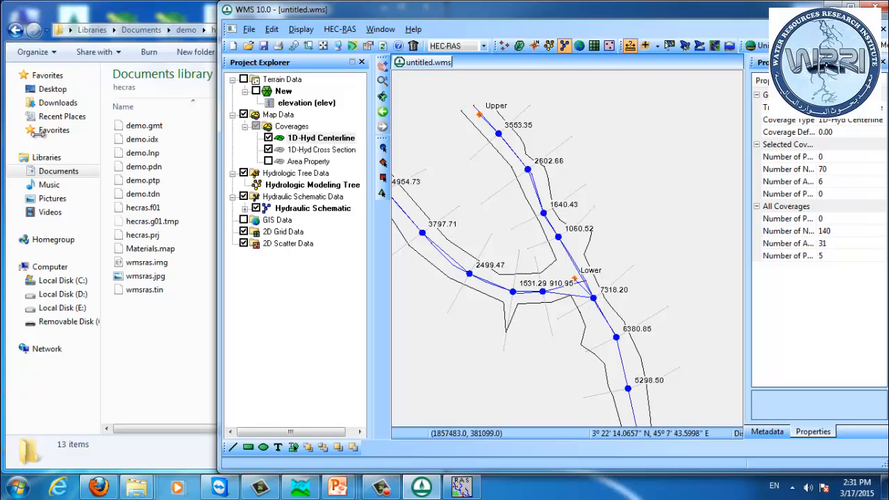
Step: Open the steady flow data editor and enter flow rates of 10, 20 and 30 for Branch, Upper and Lower
click(463, 485)
drag(432, 208, 510, 239)
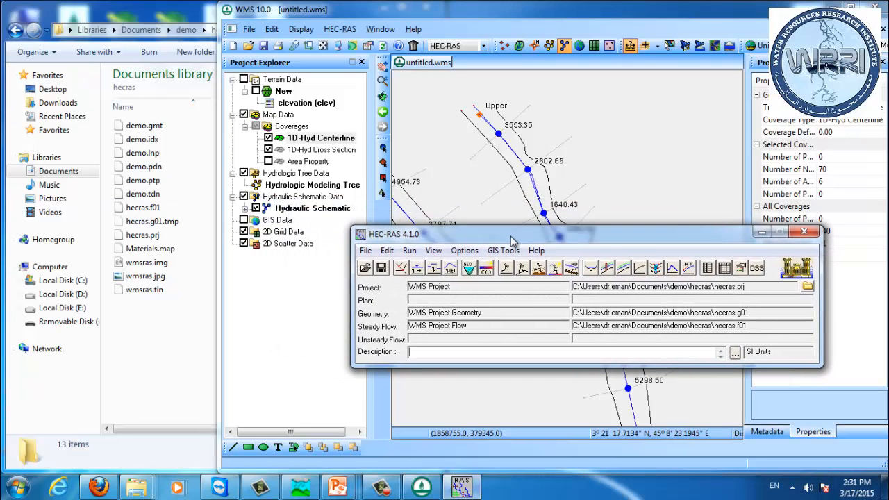
click(419, 272)
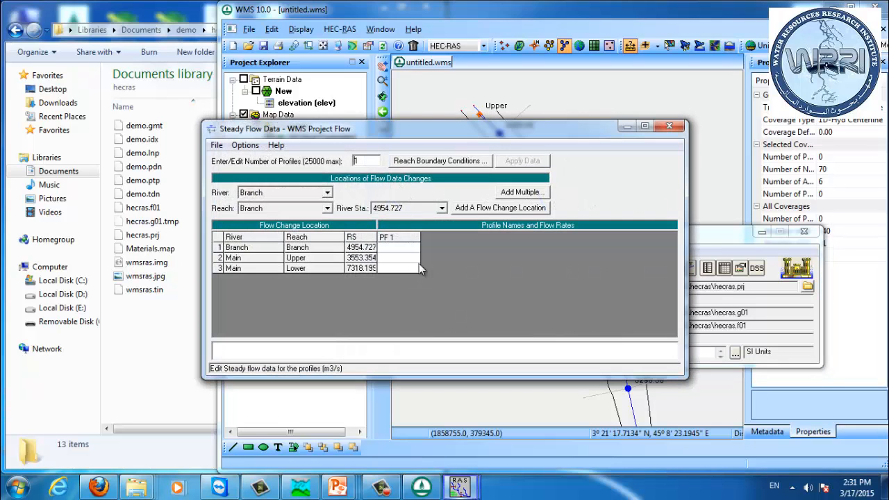
drag(366, 137, 389, 141)
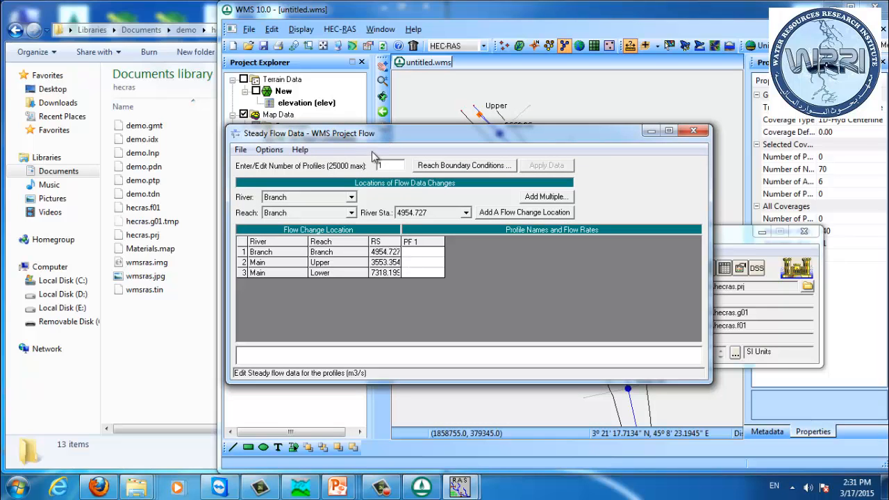
drag(379, 136, 437, 143)
click(482, 260)
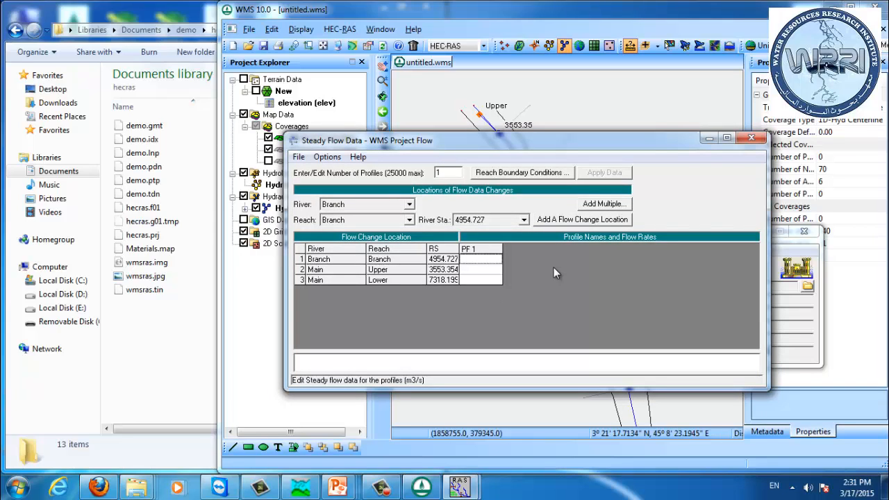
text(50)
key(BackSpace)
key(BackSpace)
text(10)
click(470, 271)
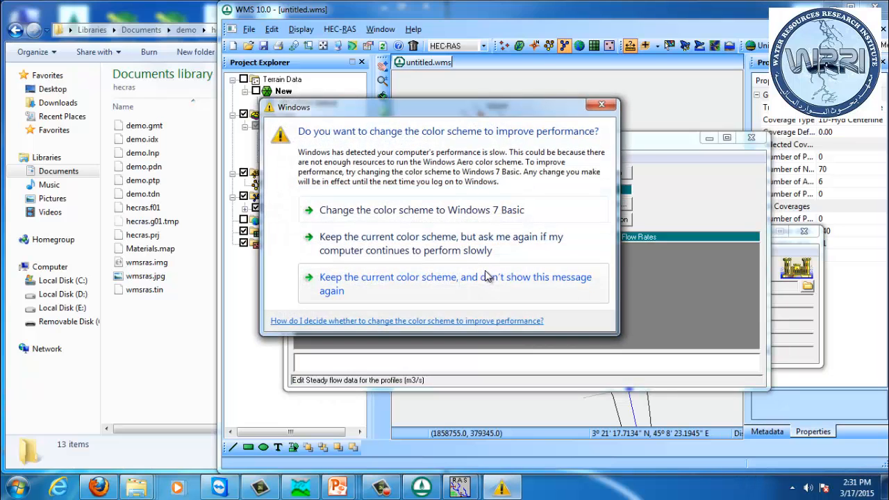
click(486, 268)
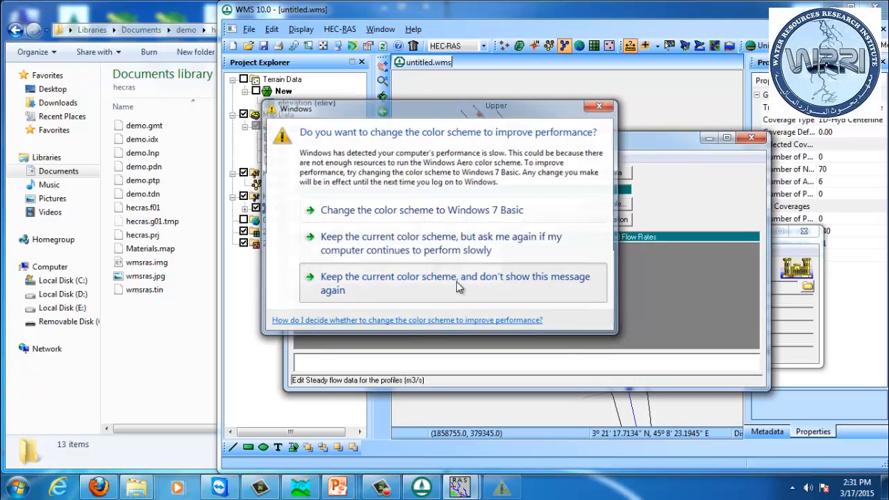
text(20)
key(Return)
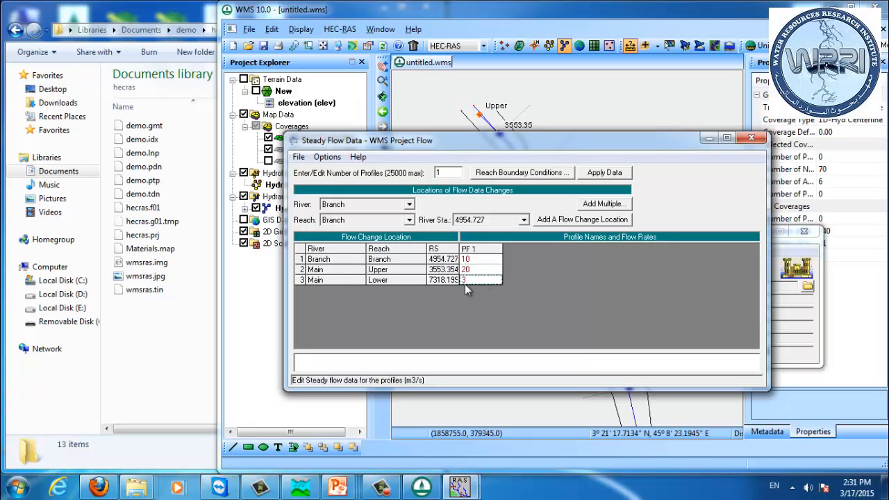
text(30)
key(Up)
Step: Open the reach boundary conditions and choose Normal Depth for the downstream boundary of the Lower reach
click(519, 175)
drag(450, 170, 510, 79)
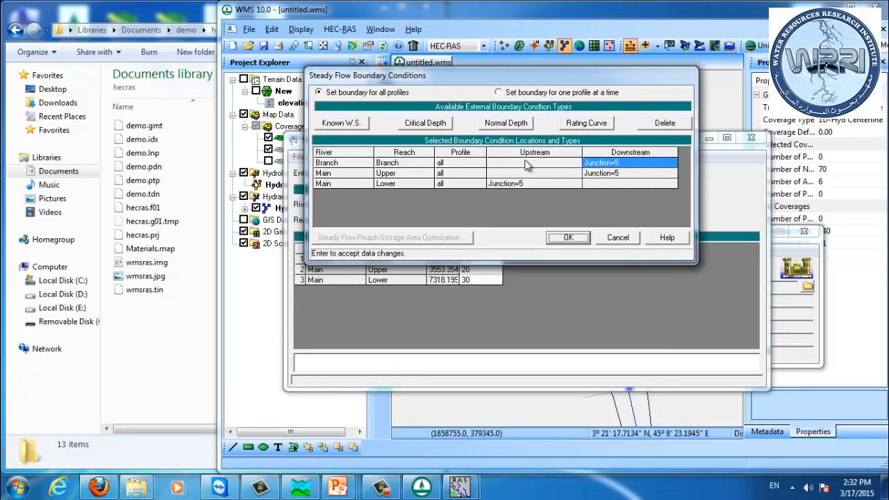
click(613, 184)
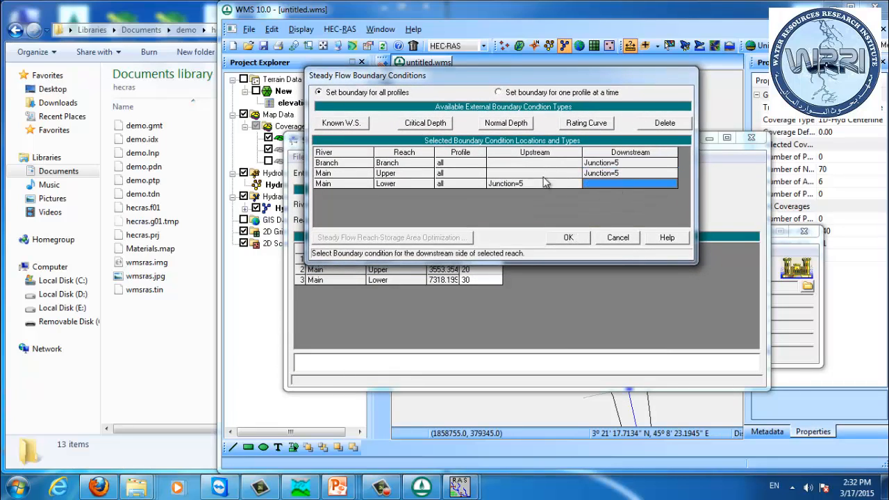
click(525, 170)
click(612, 185)
click(499, 125)
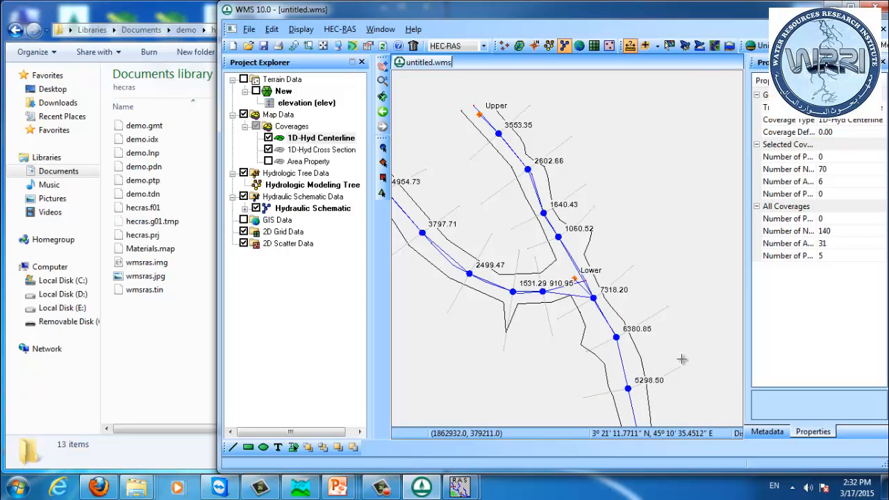
Step: Measure the slope along the Lower reach centerline near its downstream end
scroll(605, 337, up, 2)
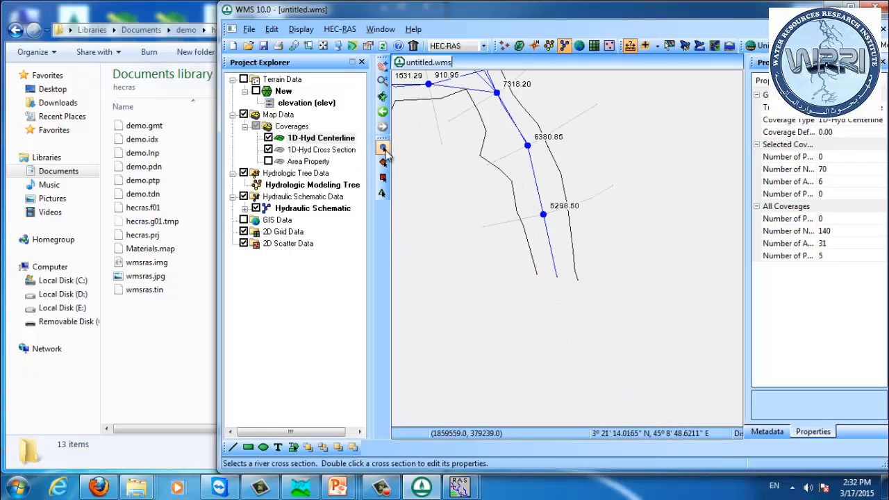
click(629, 46)
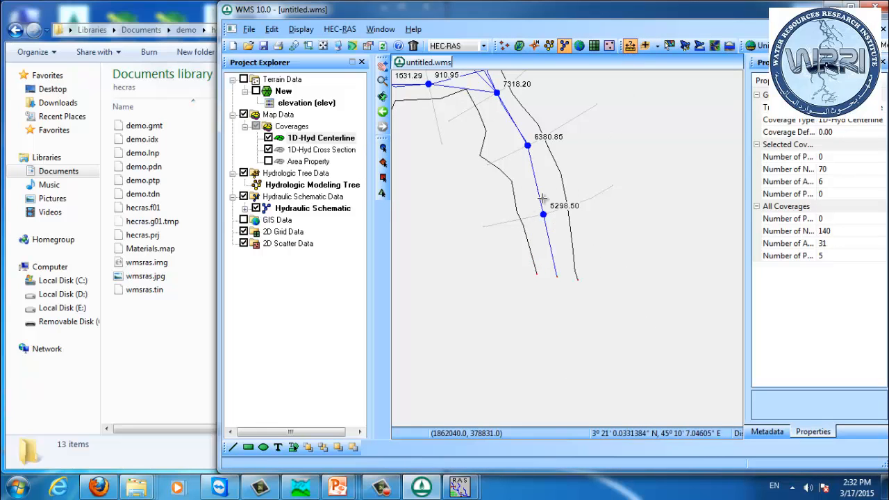
click(535, 184)
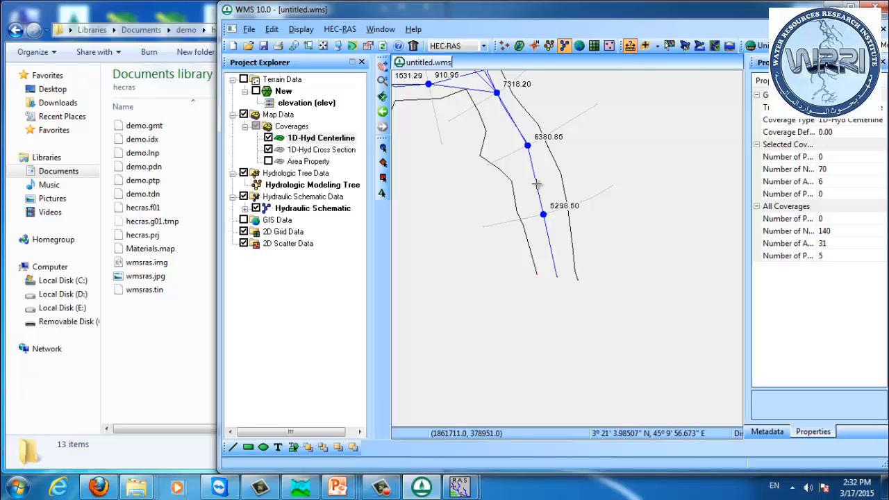
double_click(549, 241)
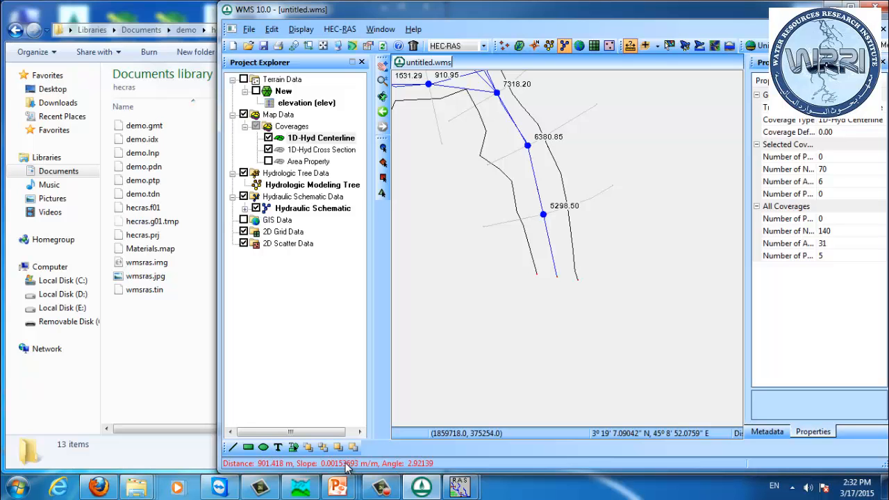
click(137, 487)
Step: Set the Lower reach's normal depth downstream slope to .0015 and accept the boundary conditions
click(471, 487)
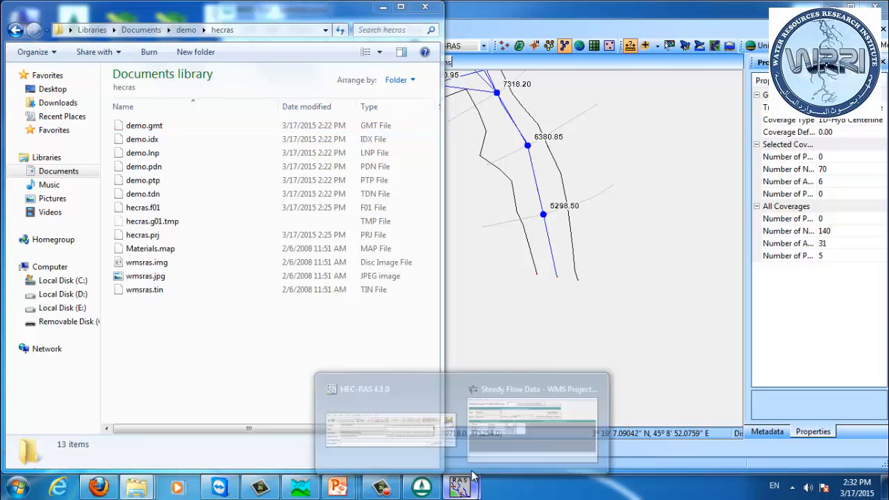
click(514, 423)
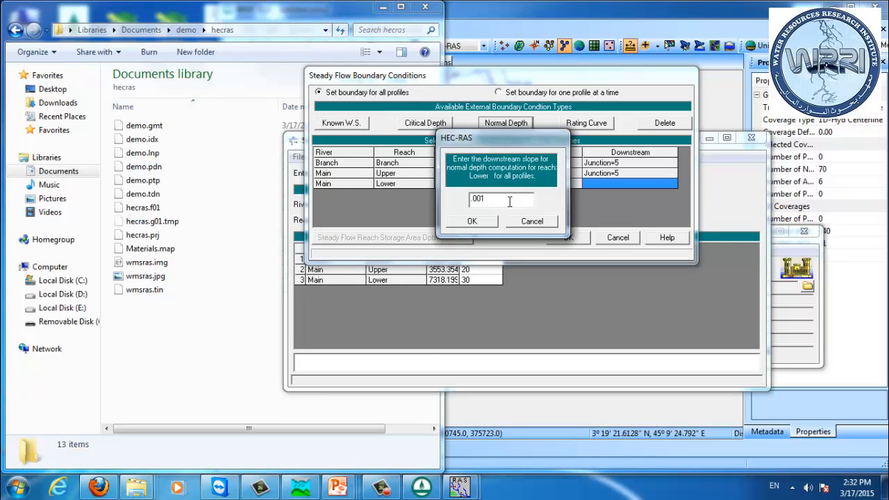
click(472, 220)
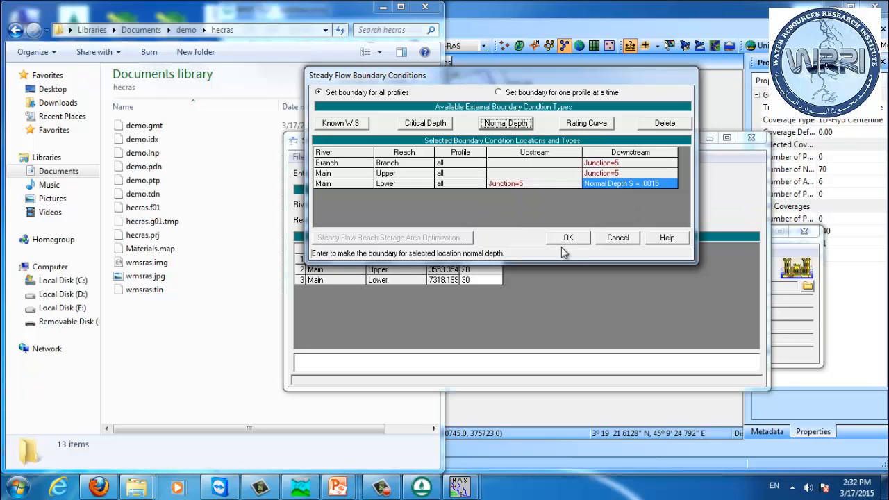
click(567, 238)
Step: Apply the steady flow data and compute a subcritical steady flow analysis
click(617, 174)
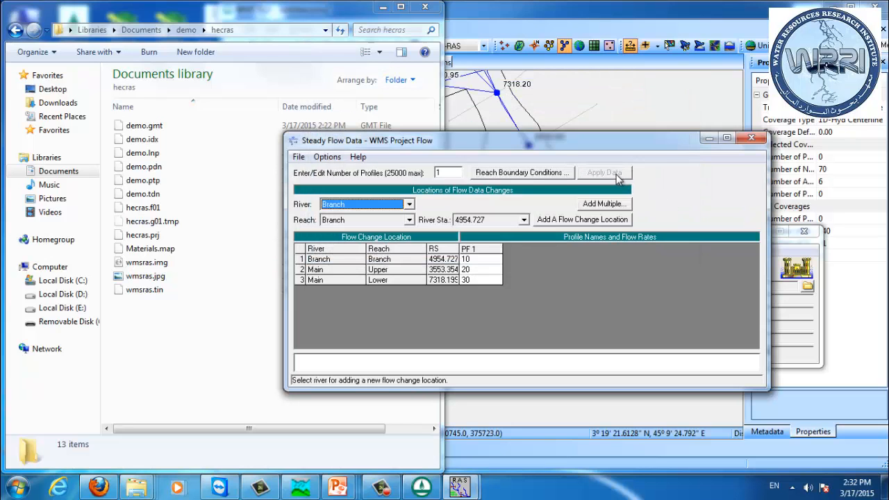
click(751, 138)
drag(501, 234, 395, 177)
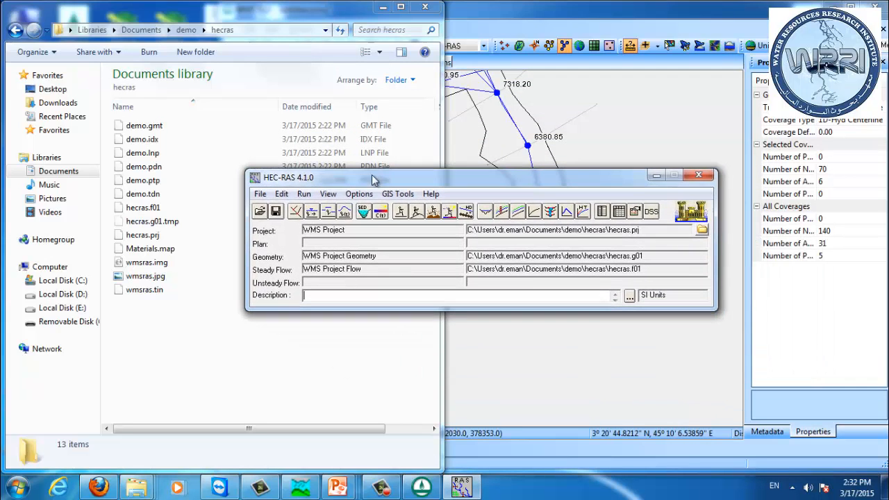
click(402, 211)
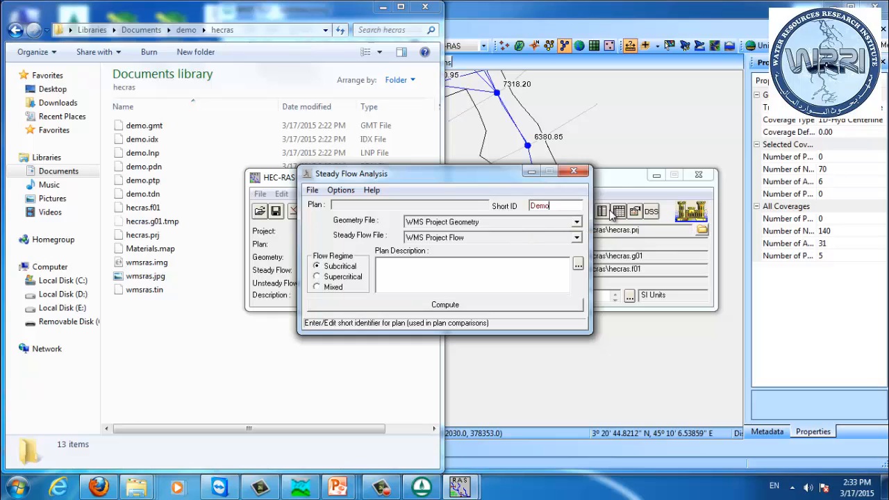
click(351, 267)
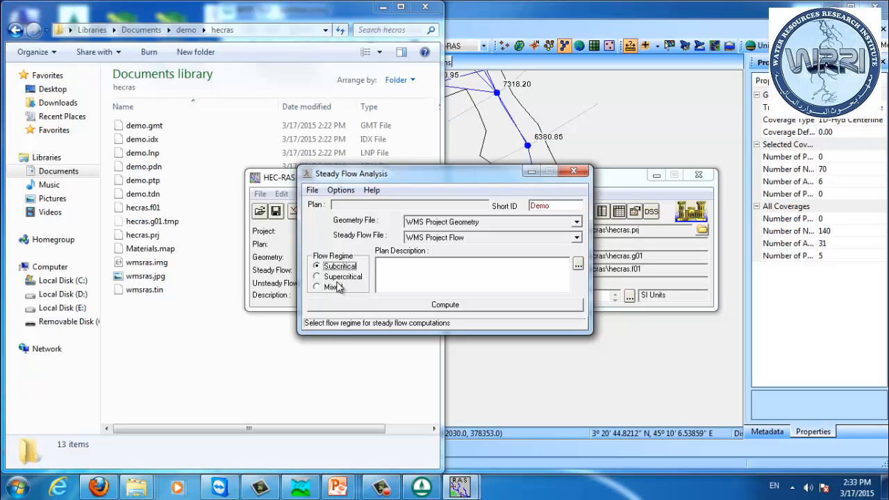
click(367, 305)
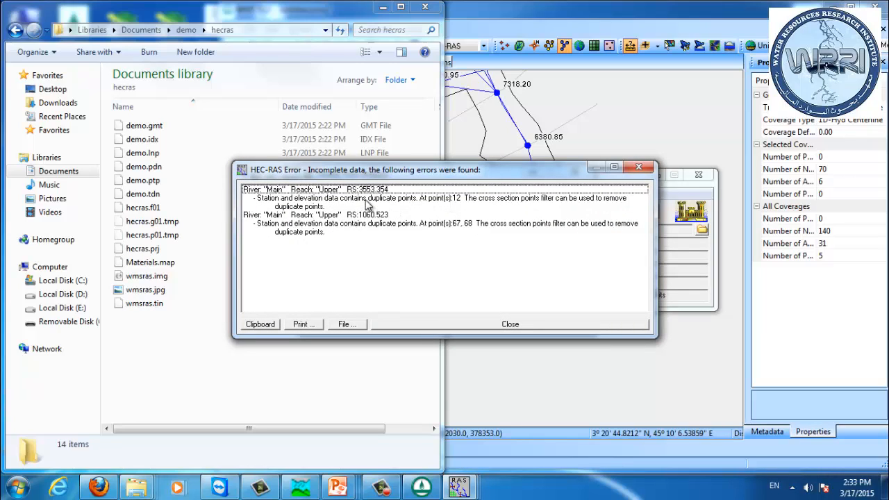
Step: Open the Geometric Data editor for the WMS project geometry
drag(365, 169, 136, 249)
click(628, 179)
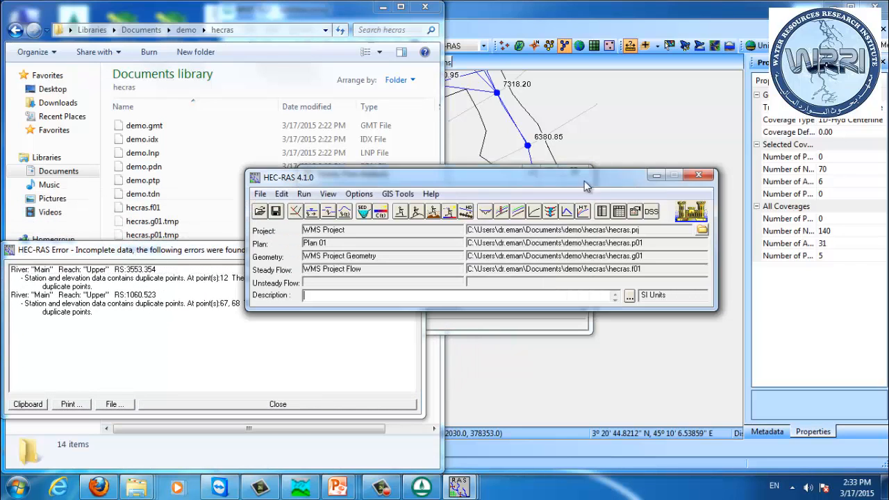
drag(515, 179, 664, 235)
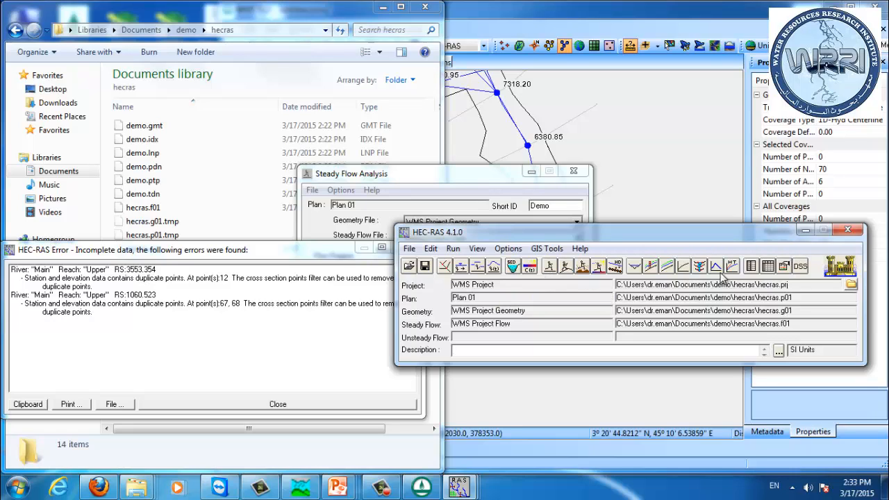
click(443, 267)
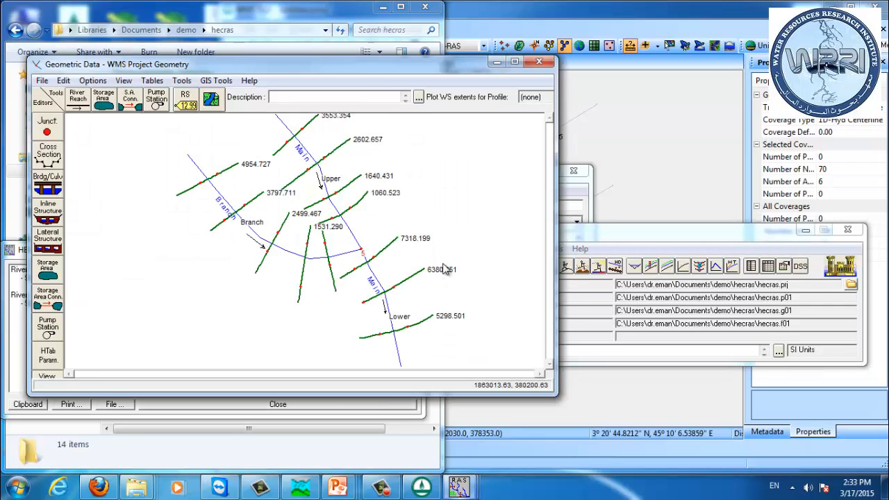
drag(386, 76, 744, 156)
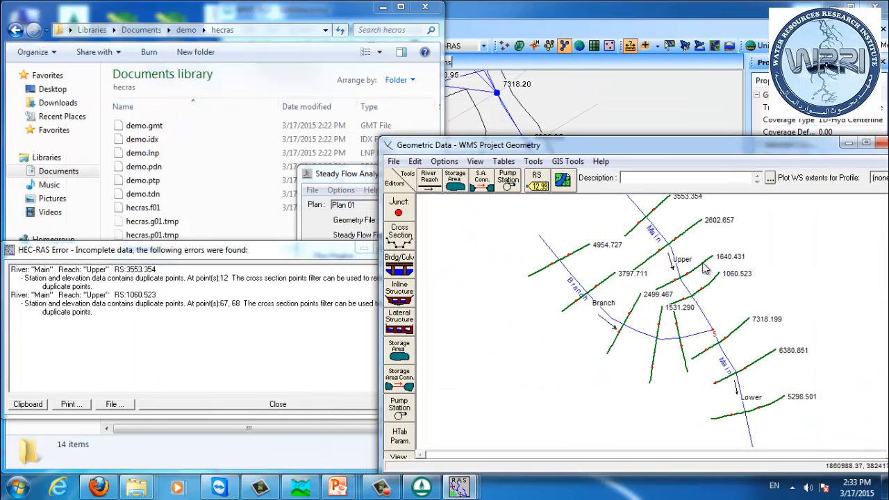
Step: Delete the duplicate point at row 12 of cross section 3553.354 on the Upper reach and apply the data
right_click(667, 218)
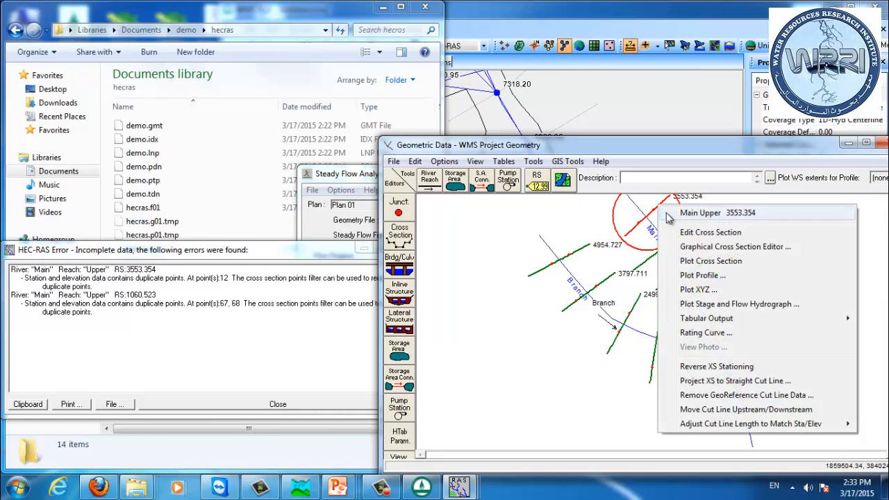
click(702, 233)
drag(379, 160, 598, 155)
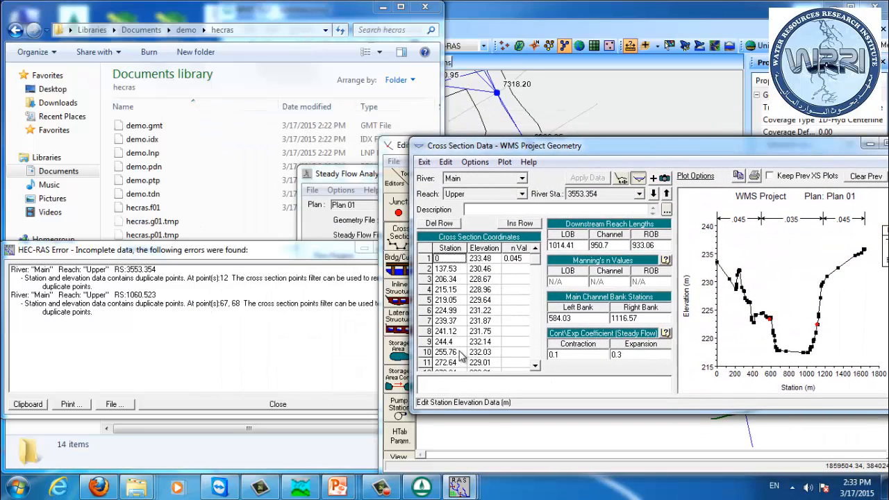
click(534, 365)
click(535, 365)
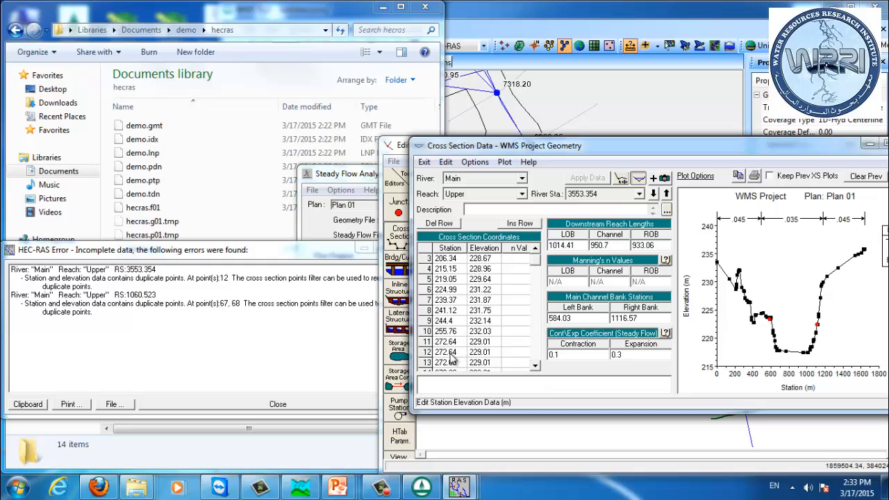
drag(456, 355, 484, 358)
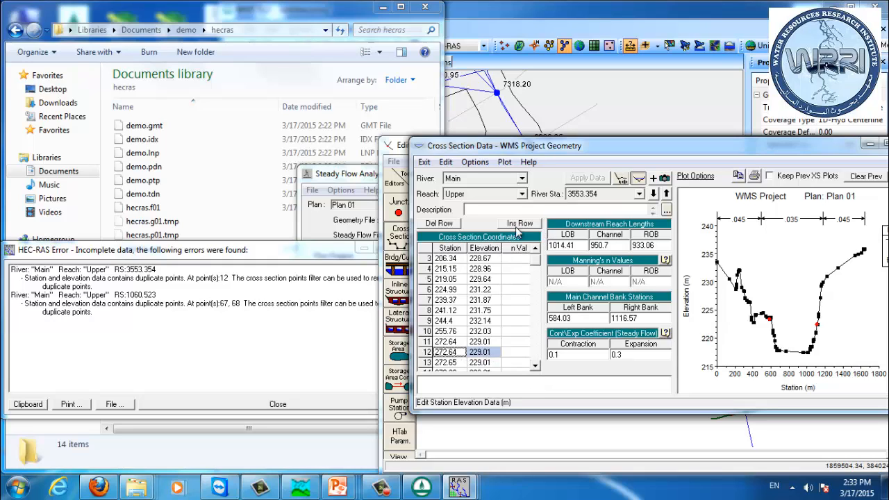
click(445, 227)
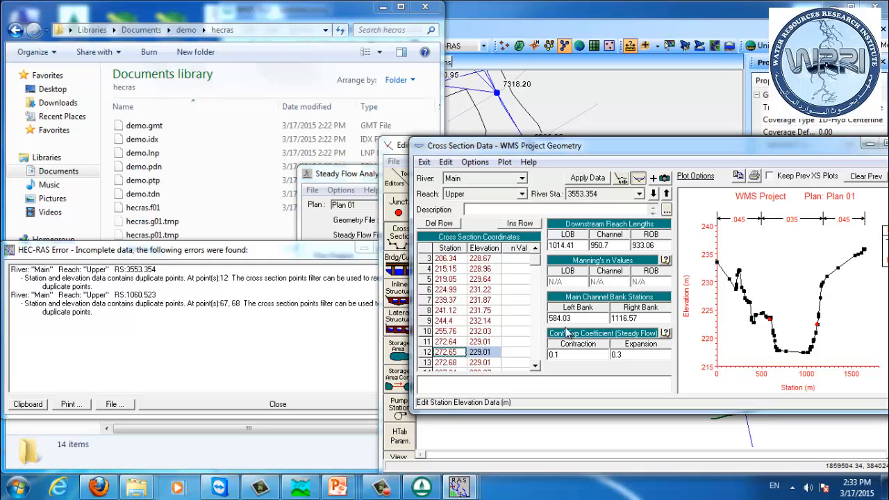
click(588, 178)
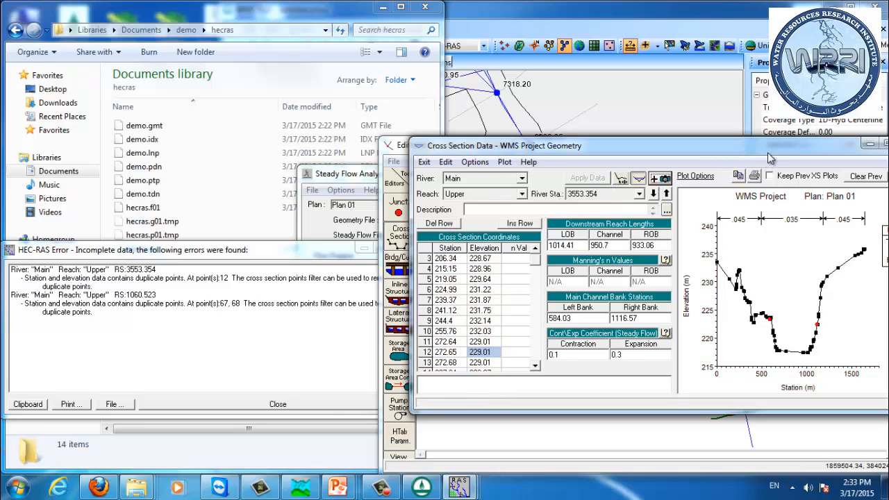
click(848, 143)
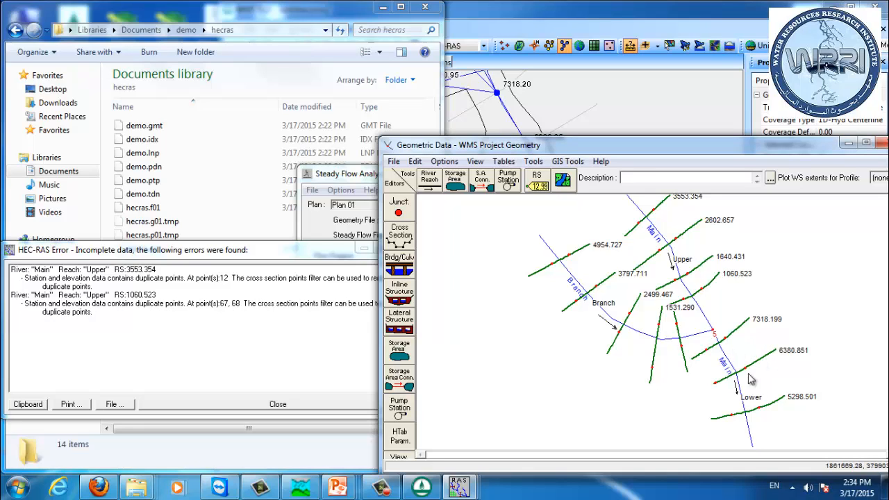
Step: Delete the duplicate 1367.11 station rows from cross section 1060.523 on the Upper reach and apply the data
right_click(719, 281)
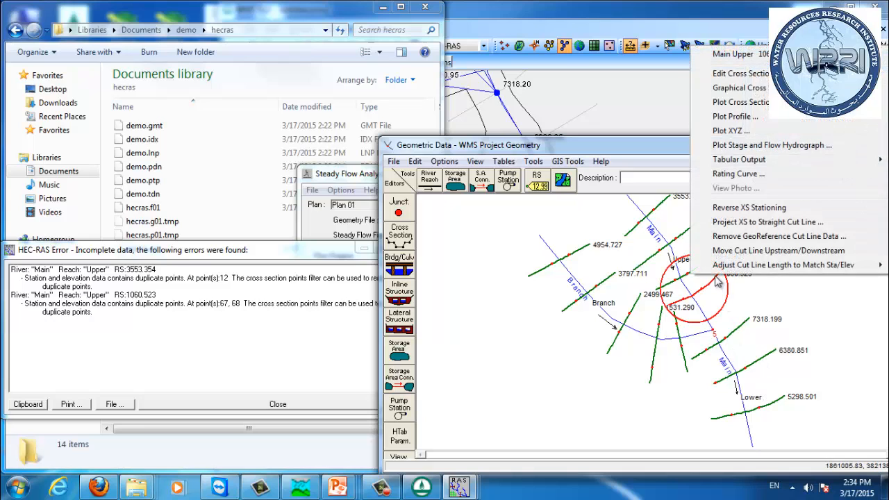
click(737, 73)
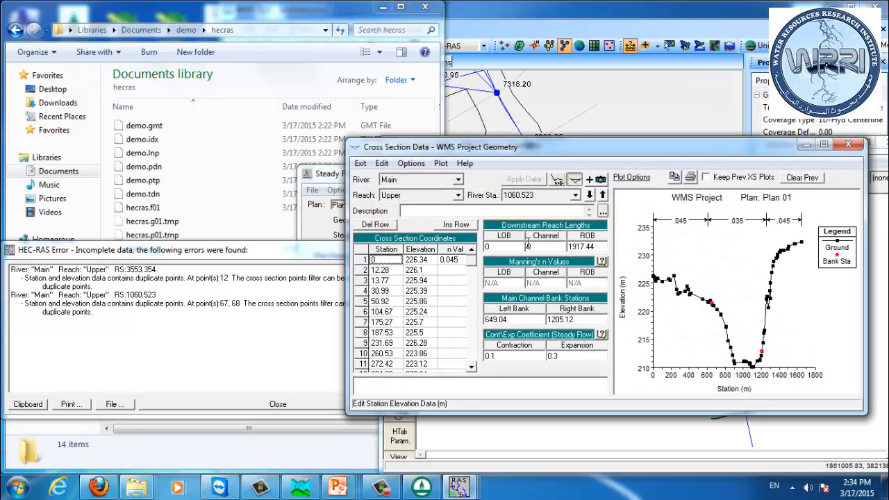
mouse_move(472, 264)
mouse_down()
mouse_move(477, 285)
mouse_move(476, 272)
mouse_up()
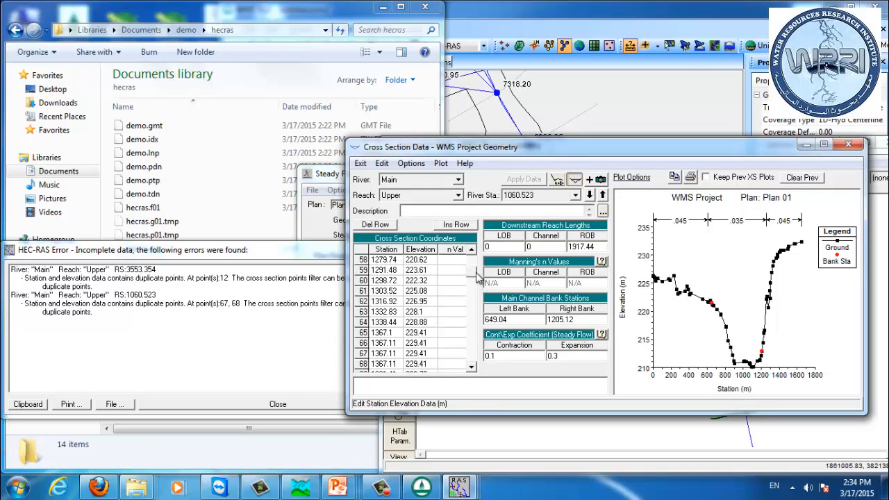
click(386, 356)
click(375, 225)
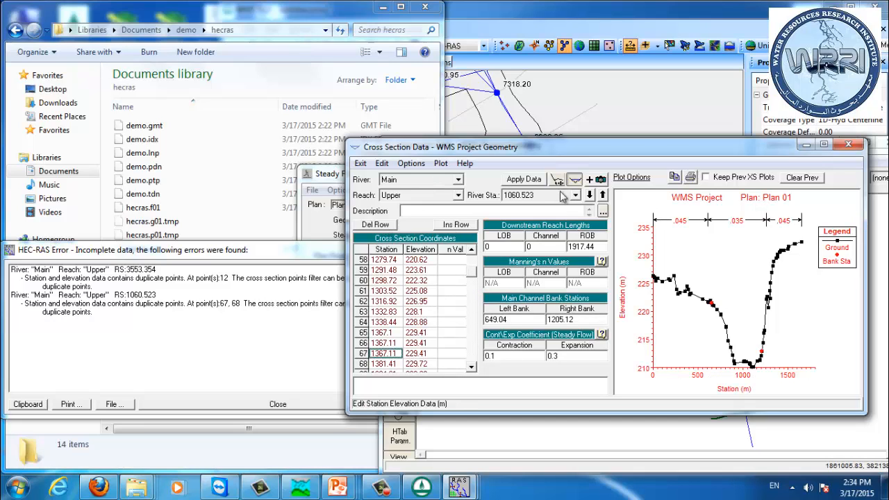
click(523, 179)
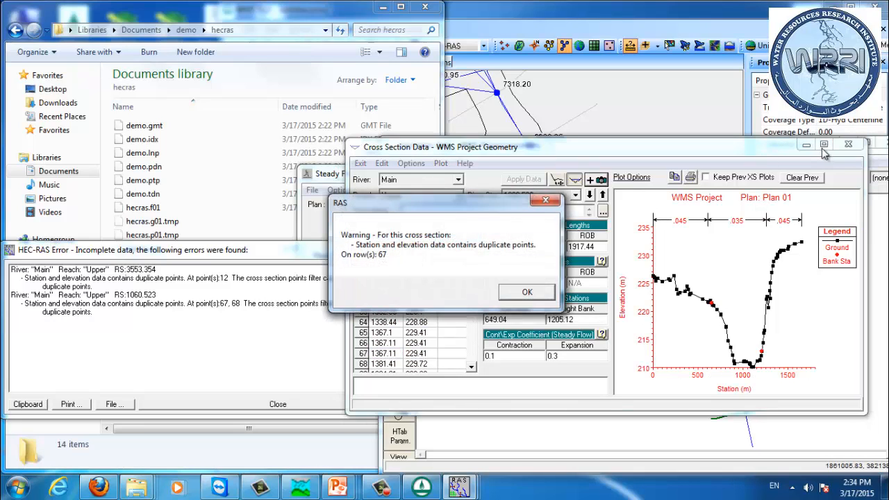
click(526, 293)
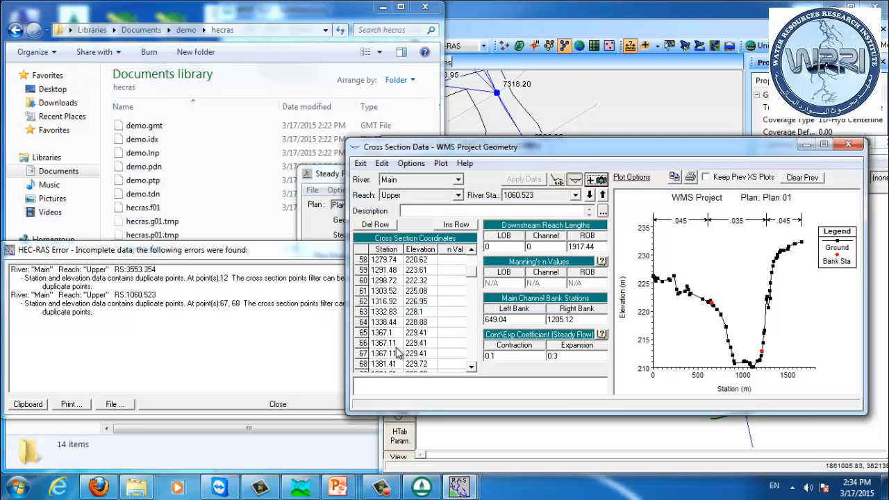
click(390, 356)
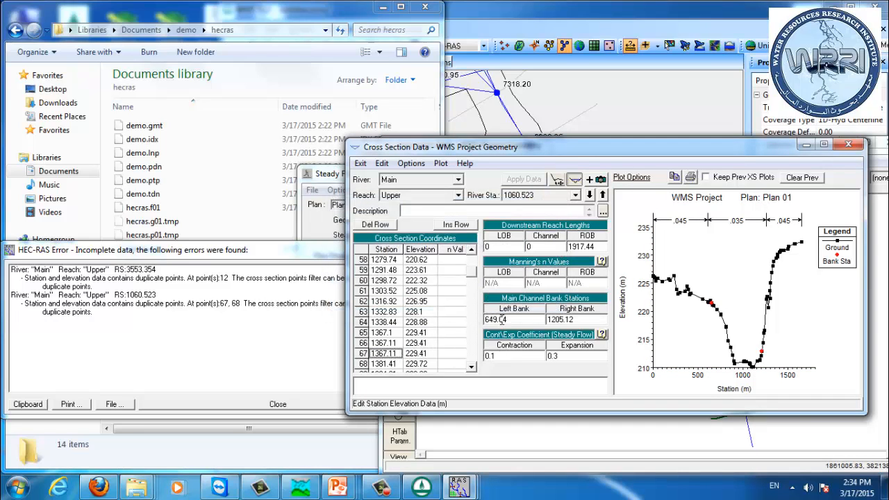
click(383, 227)
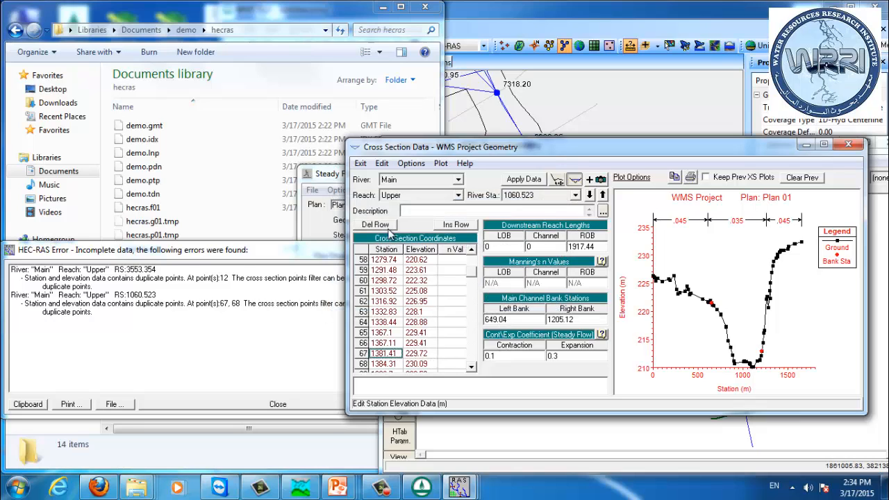
click(524, 179)
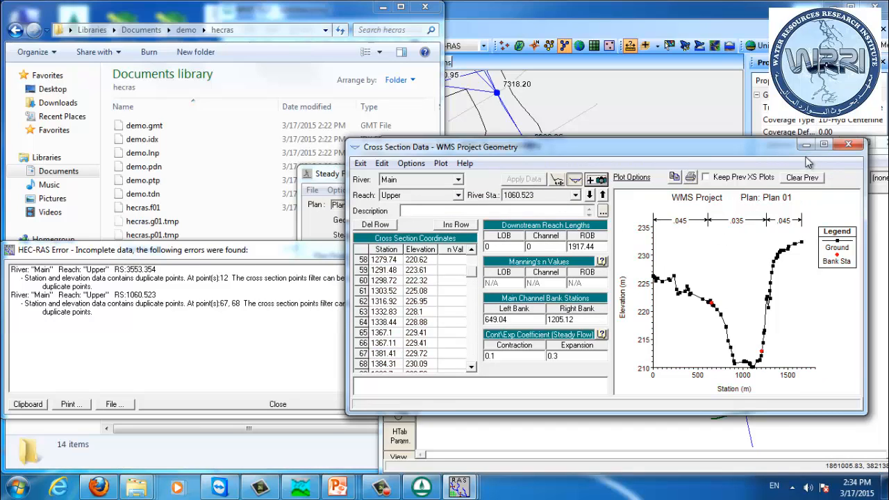
click(848, 144)
click(881, 144)
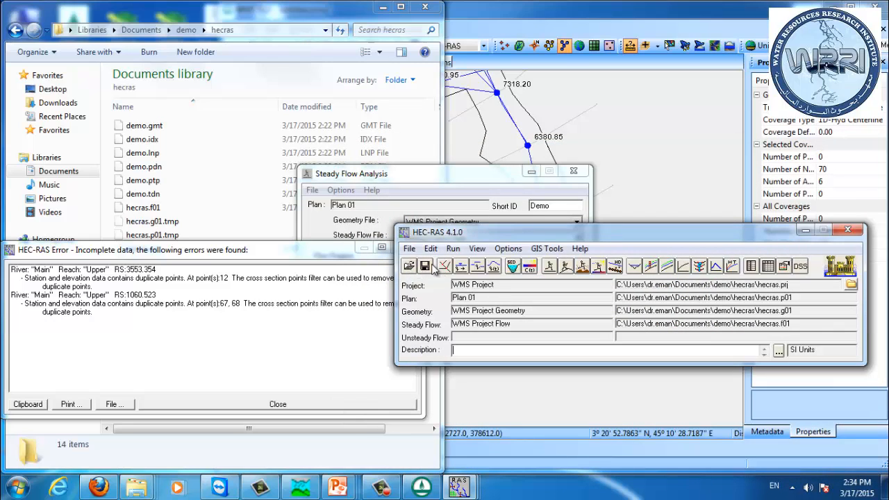
Step: Save the HEC-RAS project and recompute the subcritical steady flow analysis
click(425, 266)
click(218, 407)
drag(395, 175, 184, 132)
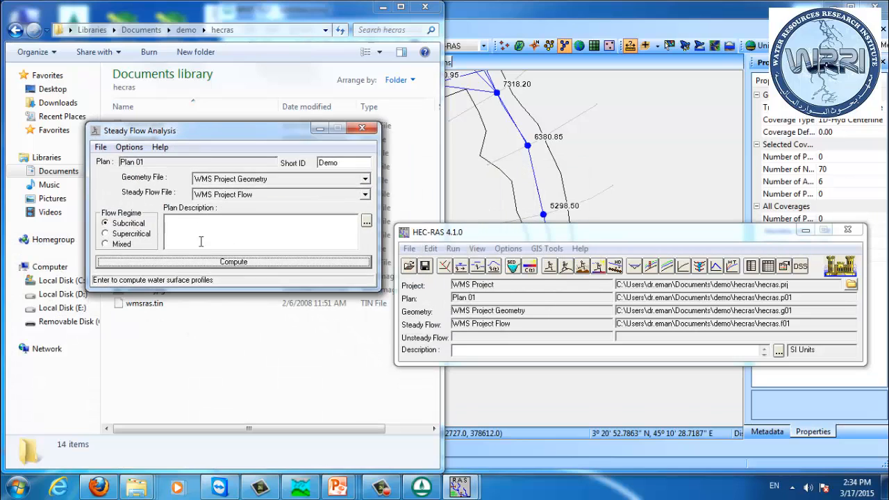
click(215, 262)
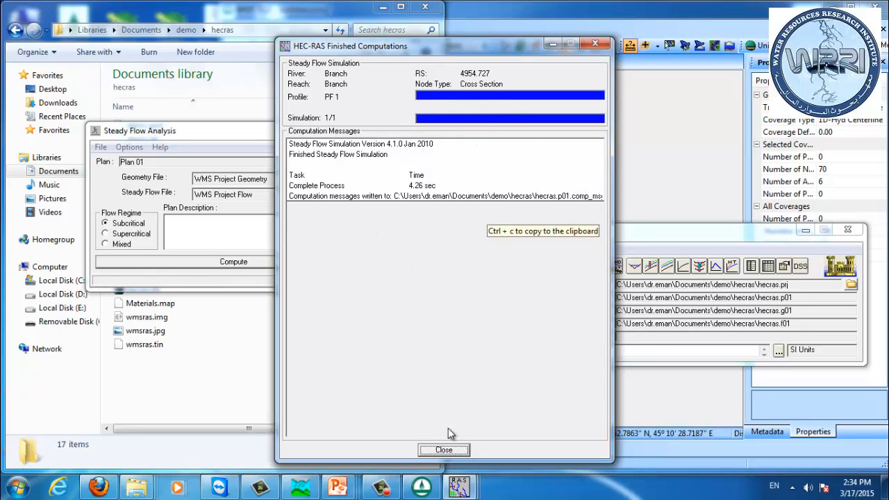
click(444, 450)
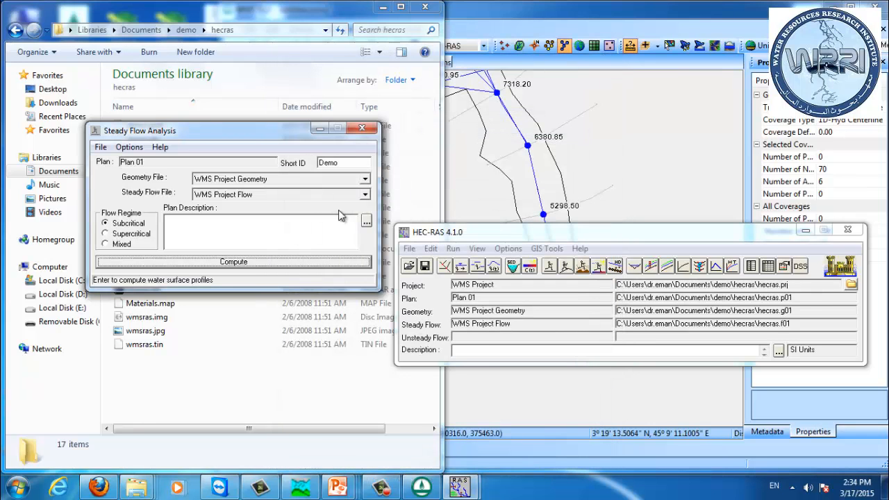
click(369, 132)
Step: View the water surface profile plot of the Main Upper reach
drag(704, 230, 566, 237)
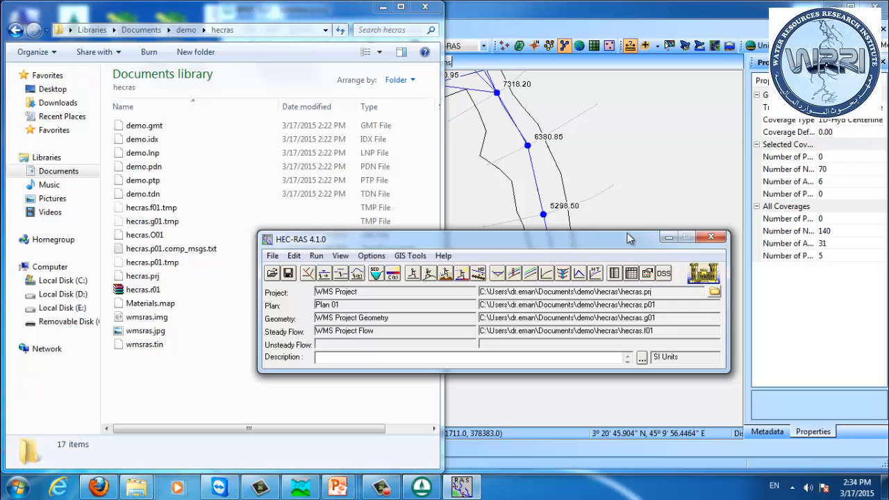
click(307, 272)
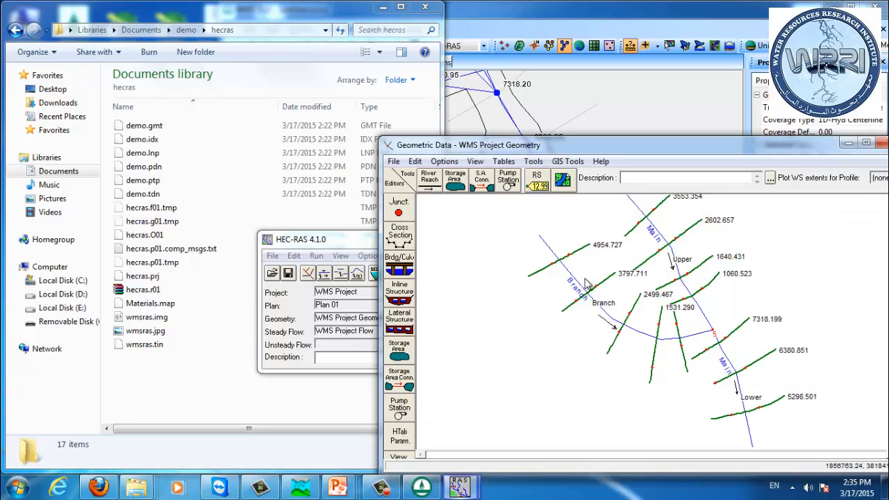
right_click(707, 321)
click(747, 341)
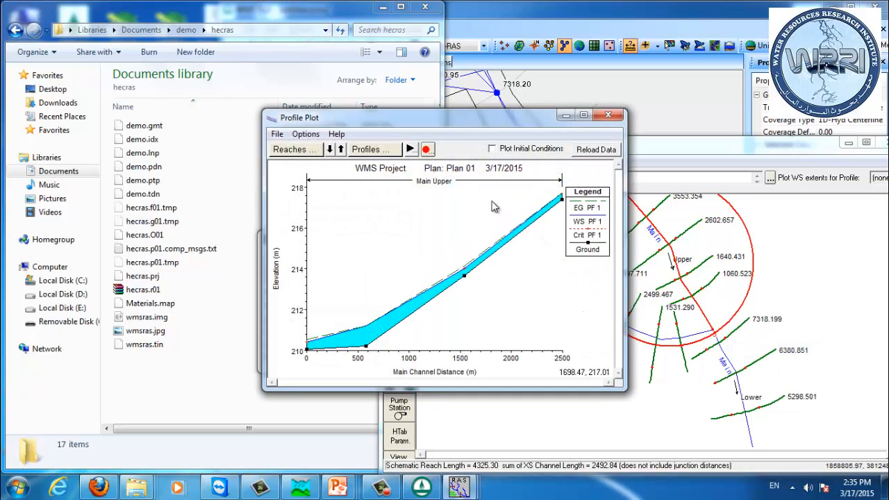
click(608, 115)
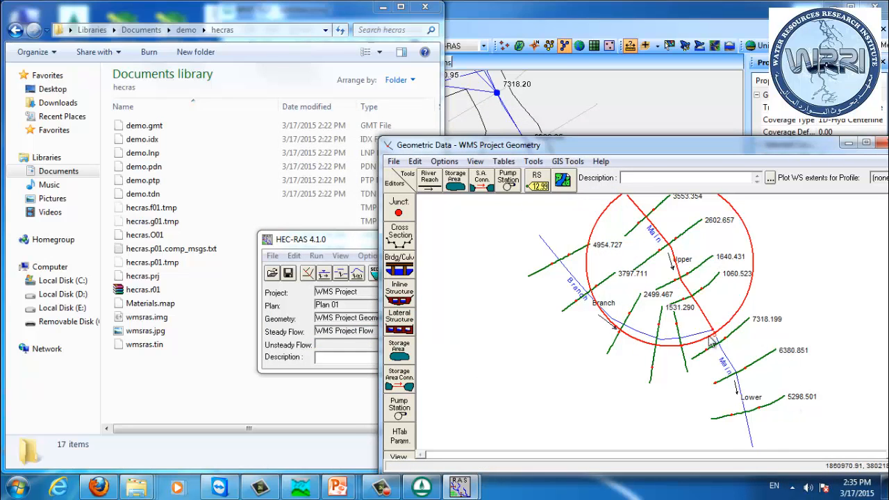
Step: View the water surface profile plot of the Main Lower reach
right_click(734, 372)
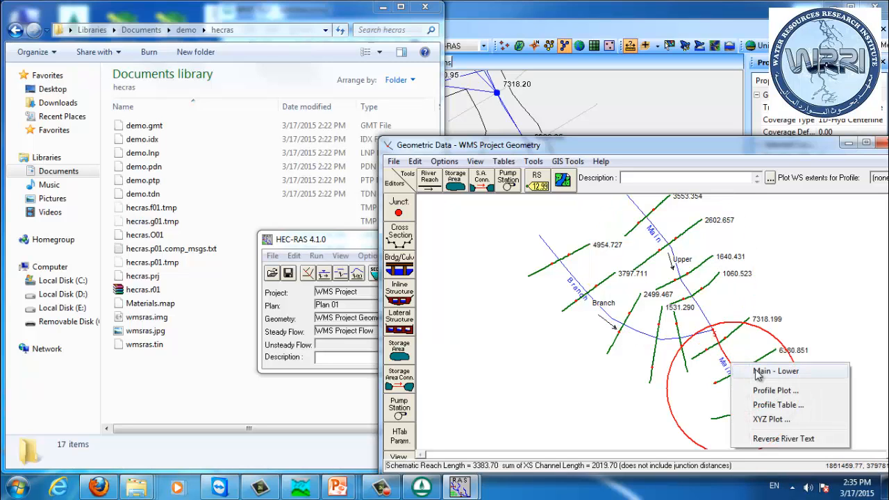
click(775, 391)
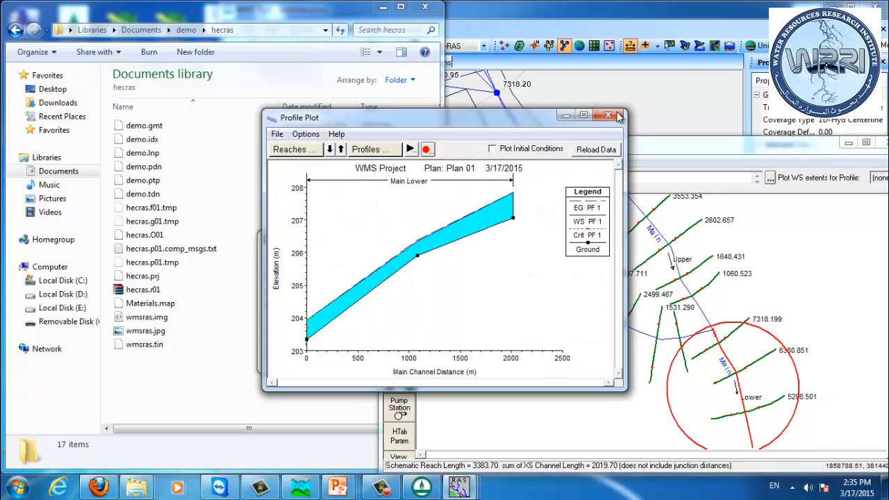
click(609, 116)
click(881, 143)
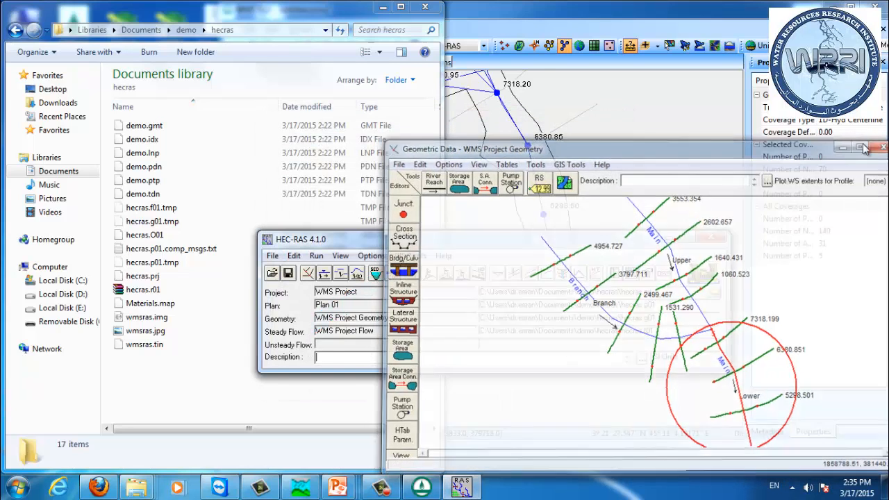
Step: Close the HEC-RAS geometry window, return to WMS, and read the HEC-RAS solution into a scattered dataset
click(716, 240)
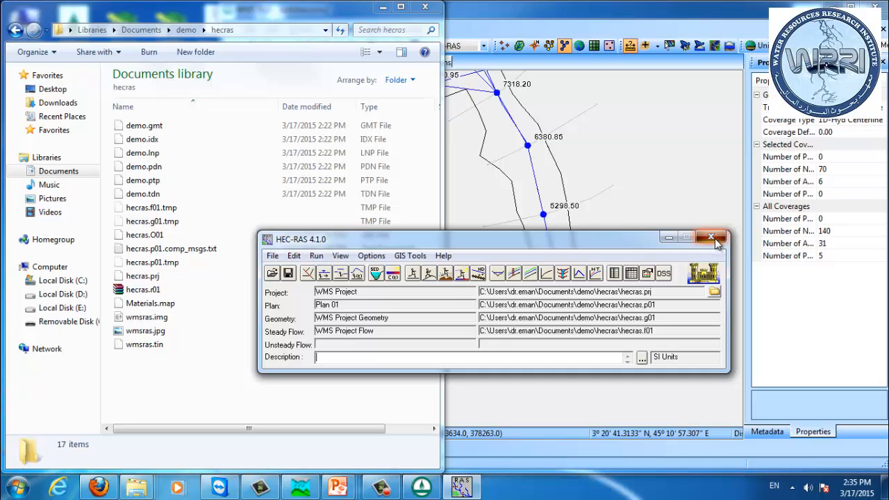
click(527, 21)
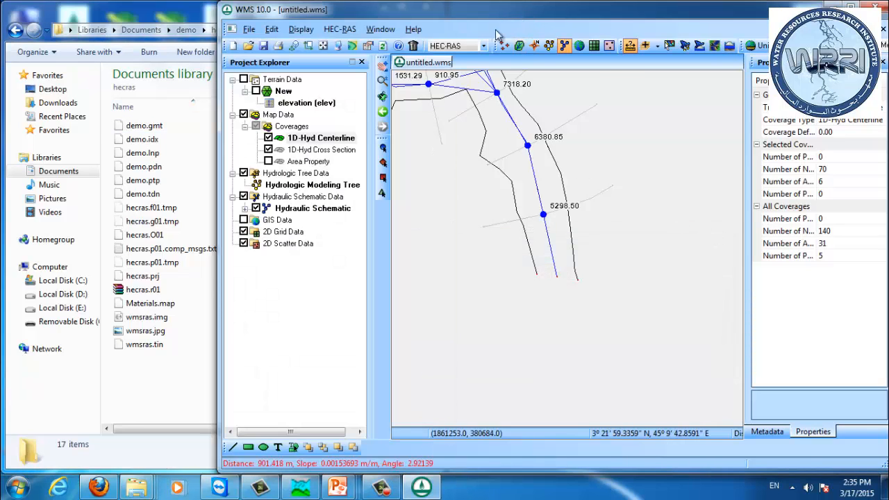
click(382, 80)
click(323, 45)
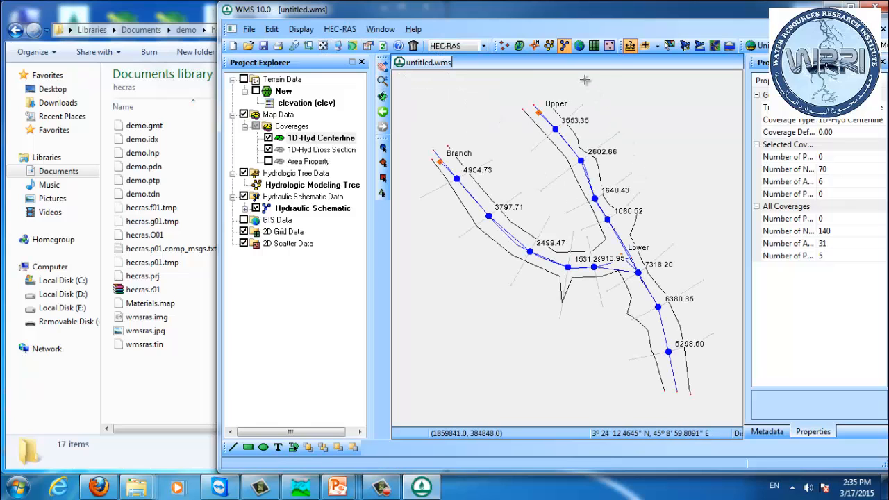
click(336, 32)
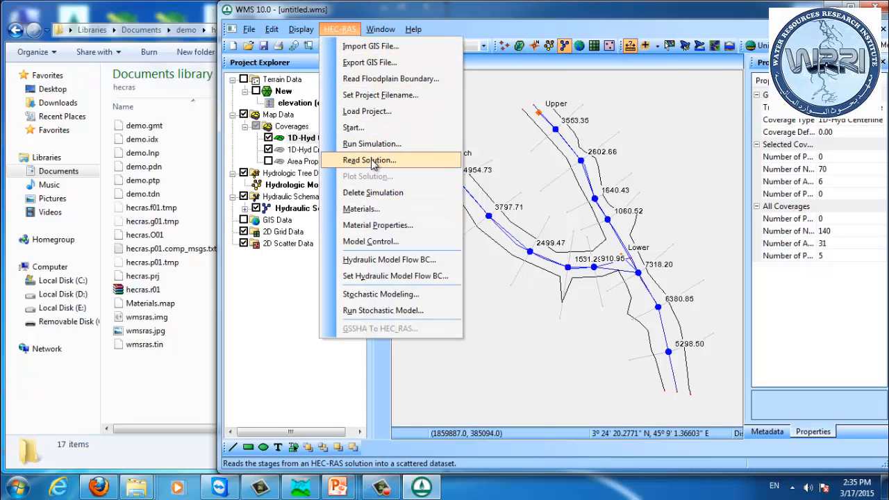
click(370, 161)
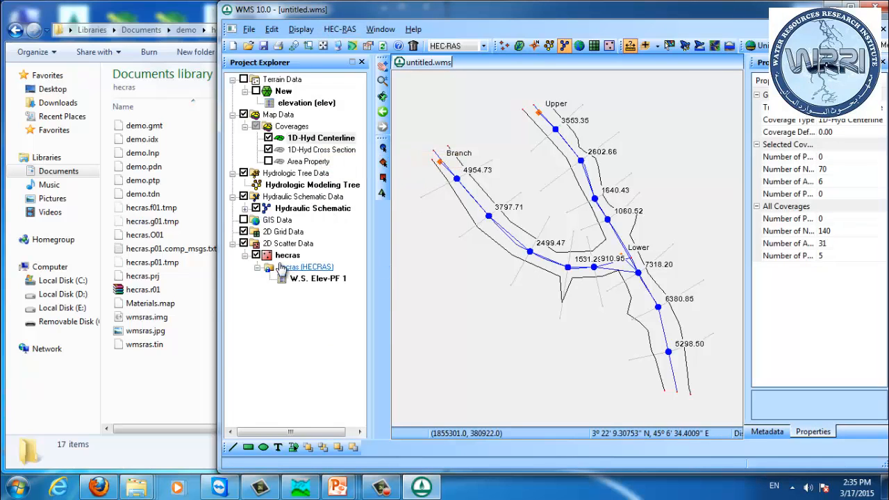
Step: Select the W.S. Elev-PF 1 dataset and inspect the water surface values of scatter points along the Branch reach
click(307, 280)
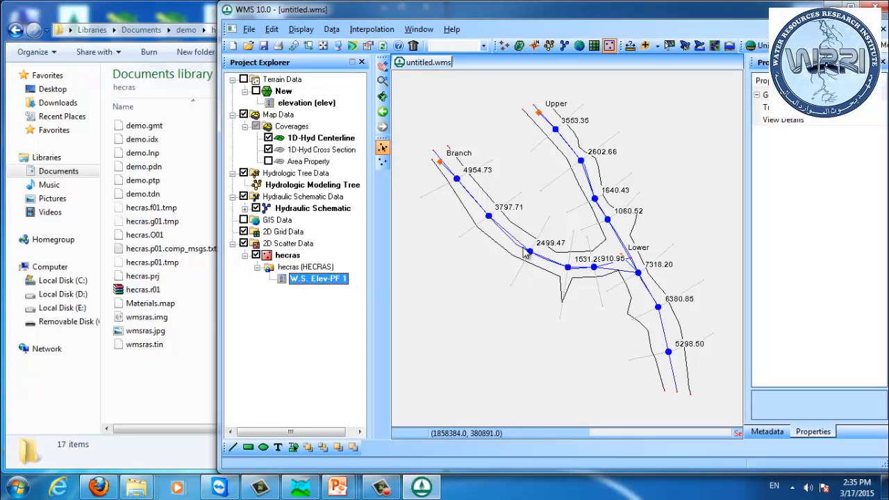
click(458, 178)
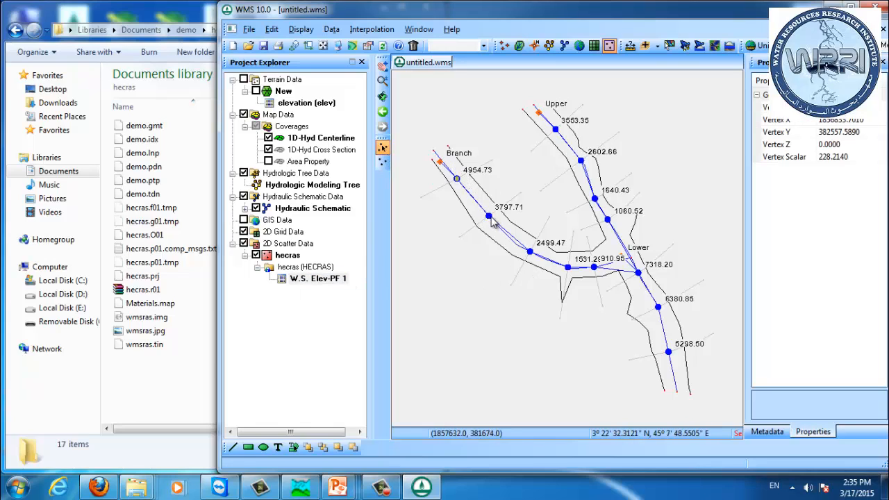
click(862, 160)
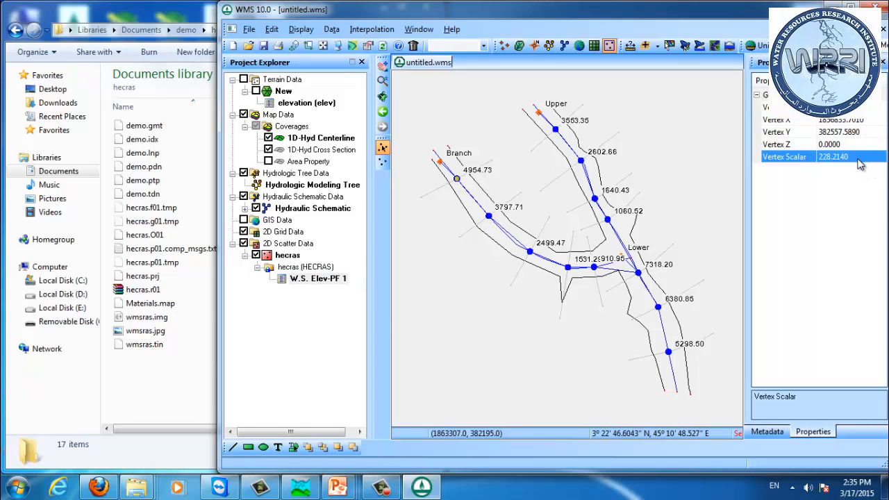
click(489, 216)
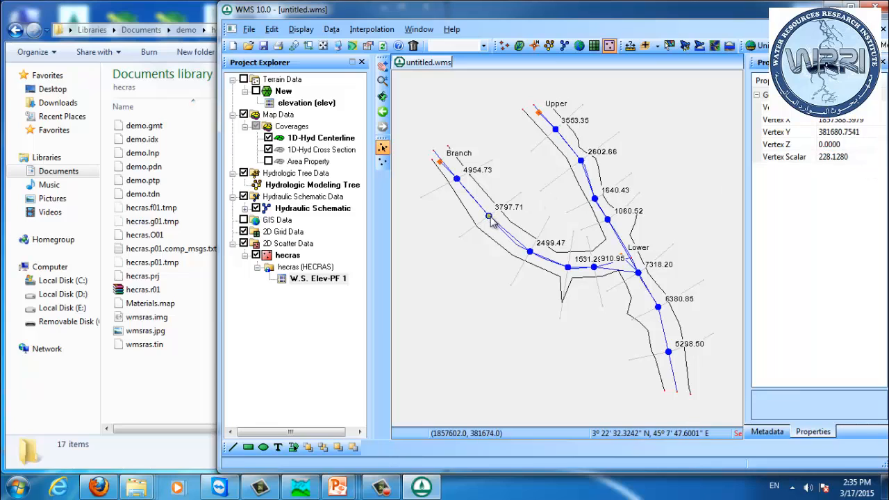
click(530, 253)
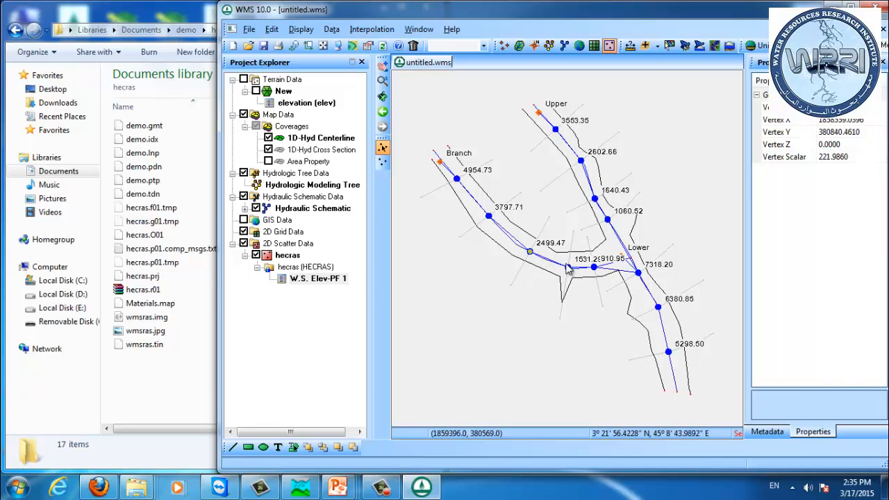
click(570, 272)
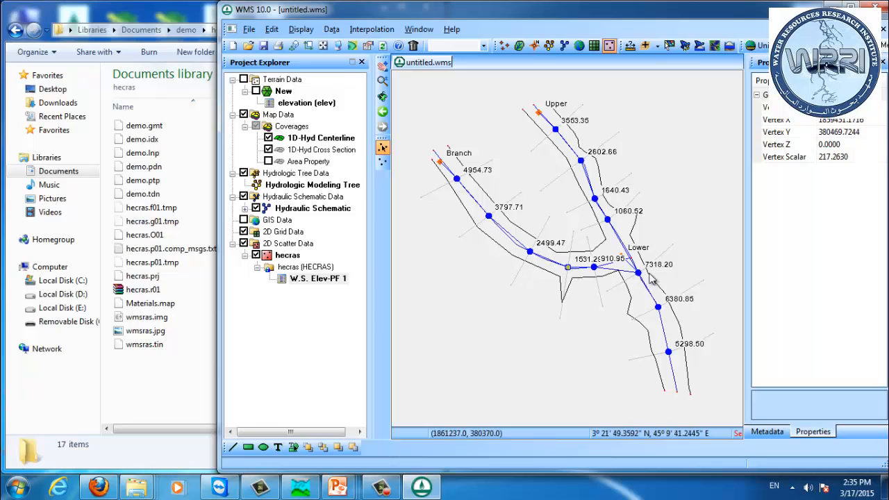
click(663, 194)
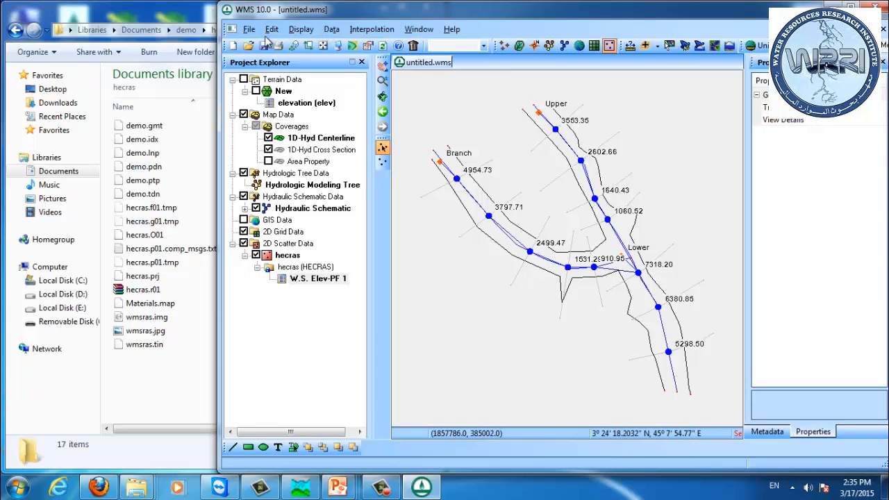
Step: Interpolate water surface elevations onto the 1D-Hyd Centerline coverage at a specified 60 spacing, extrapolating scatter points
click(327, 137)
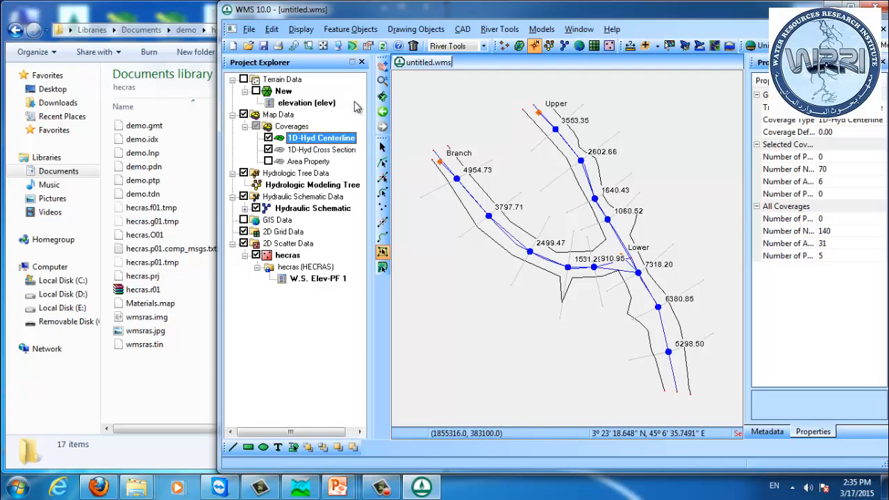
click(499, 30)
click(523, 97)
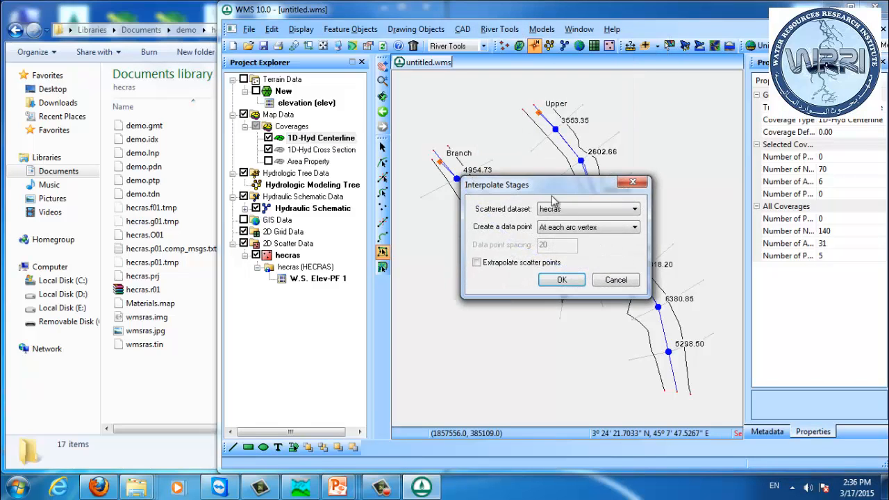
click(573, 229)
click(574, 248)
key(Tab)
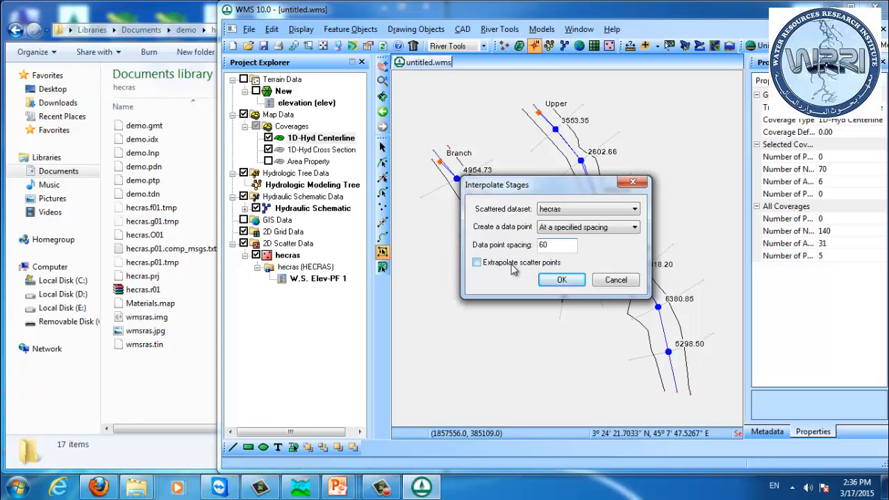
click(503, 268)
drag(528, 185, 357, 284)
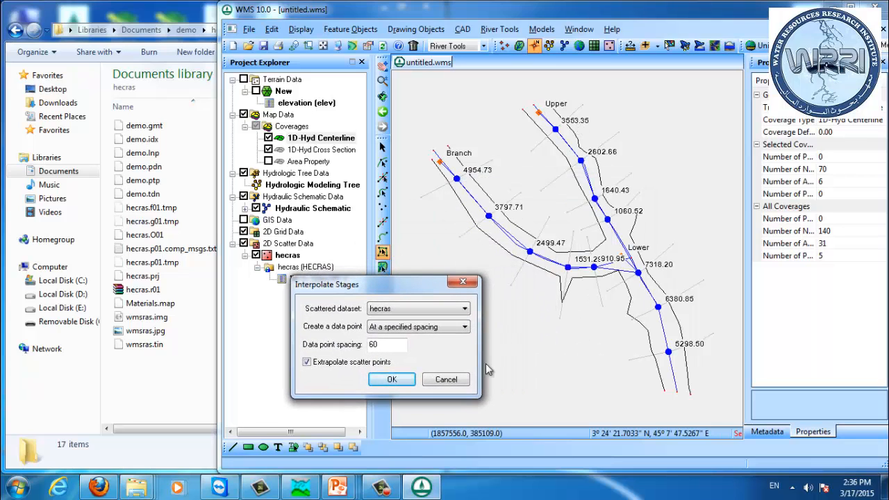
click(392, 380)
Step: Interpolate water surface elevations onto the 1D-Hyd Cross Section coverage with the same spacing settings
scroll(544, 228, up, 3)
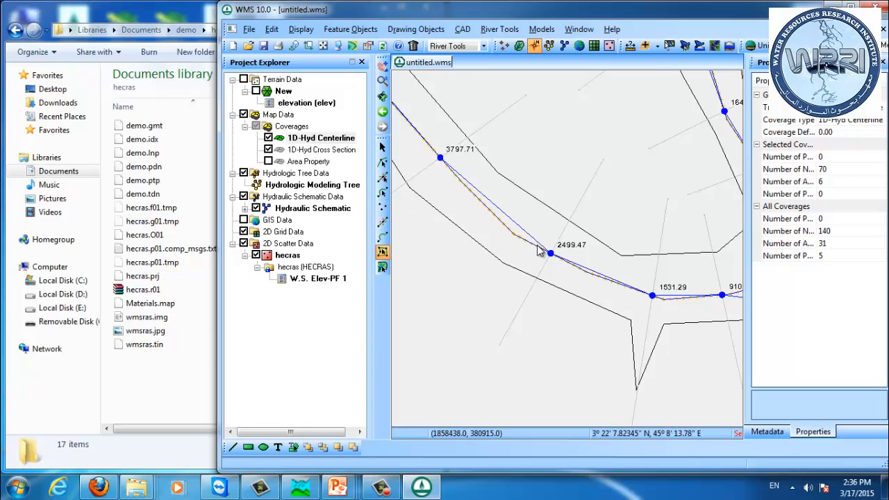
scroll(478, 208, down, 4)
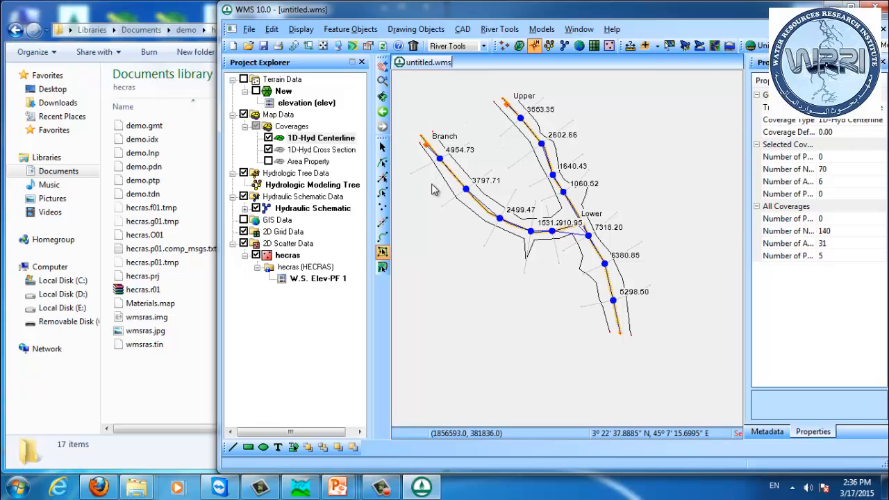
click(335, 151)
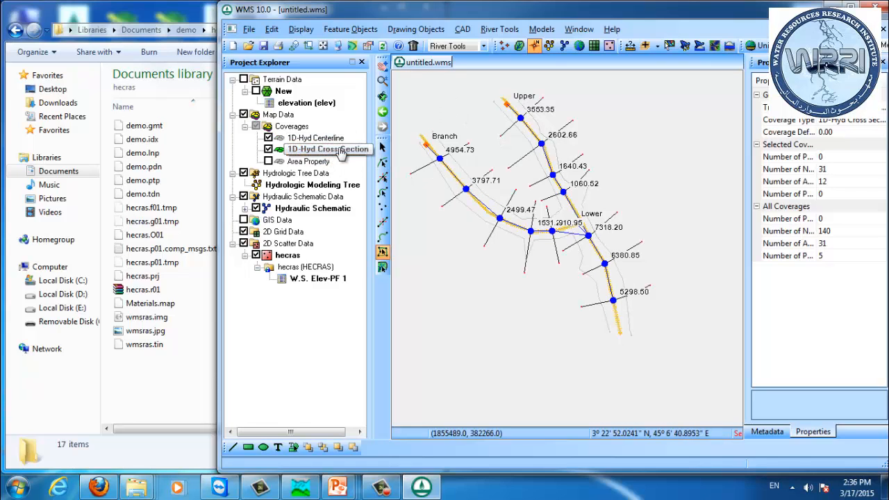
click(499, 29)
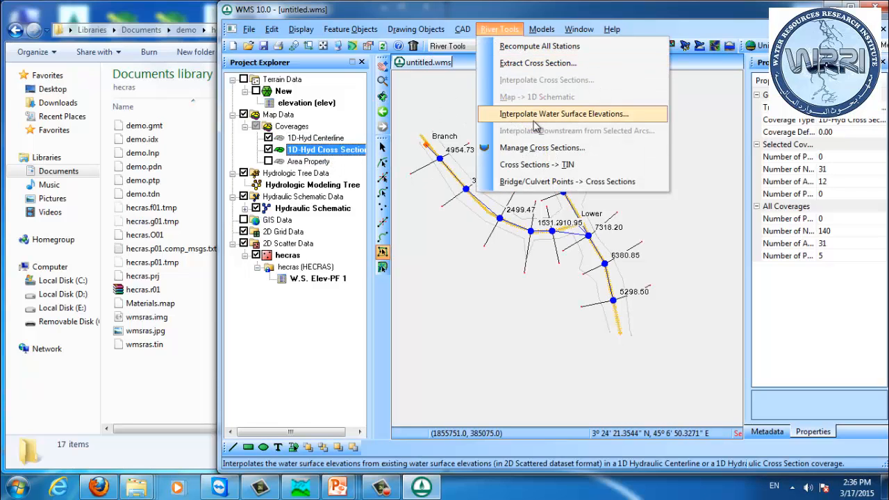
click(534, 123)
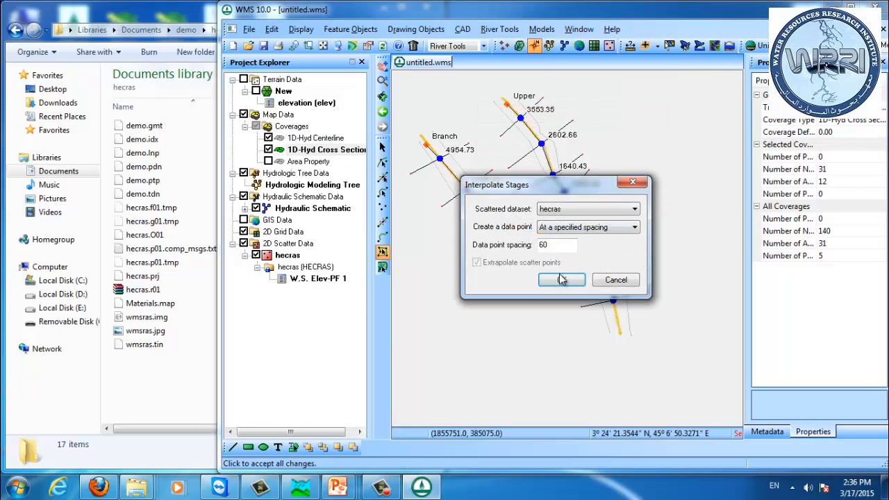
click(562, 279)
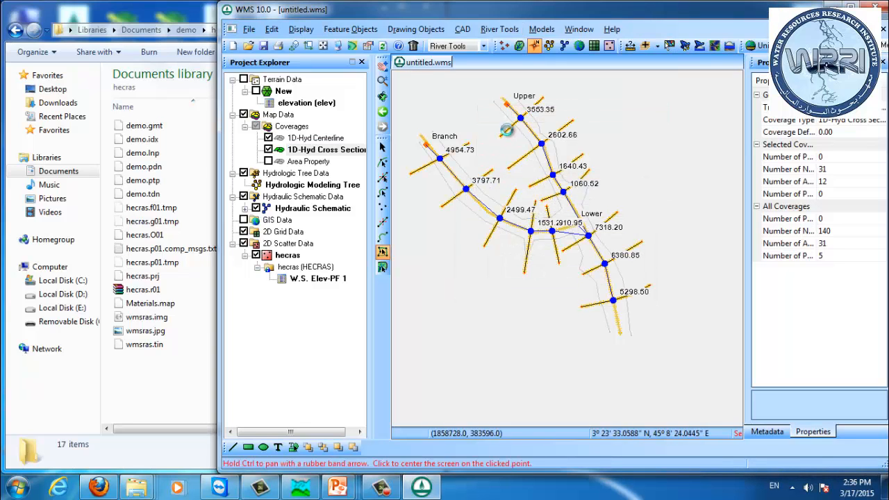
Step: Select the New TIN and turn on its display
scroll(514, 132, up, 3)
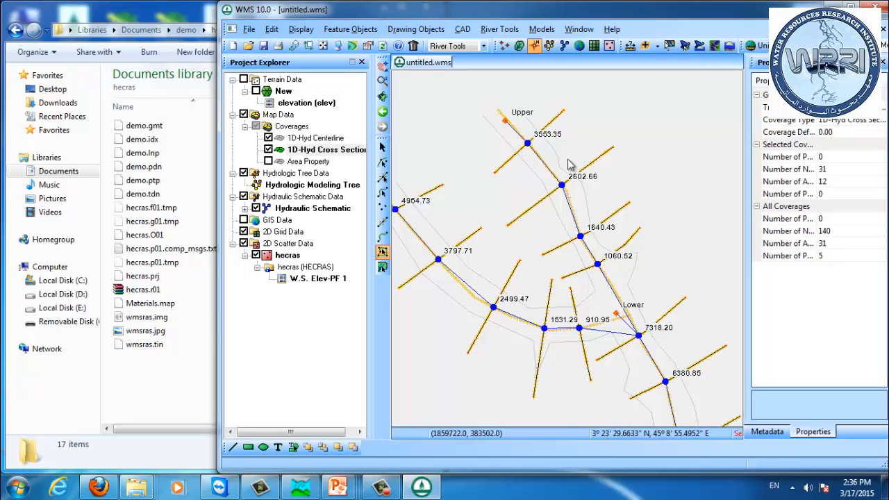
scroll(523, 159, down, 2)
drag(614, 221, 597, 211)
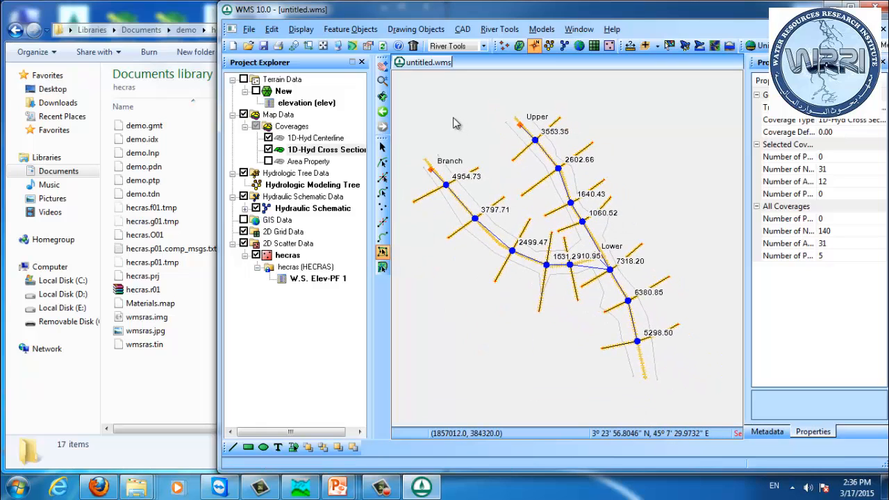
click(266, 92)
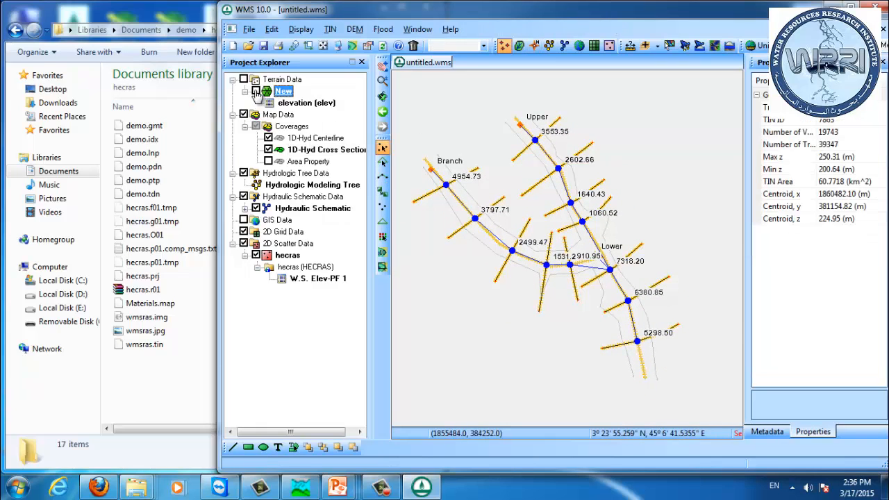
click(256, 91)
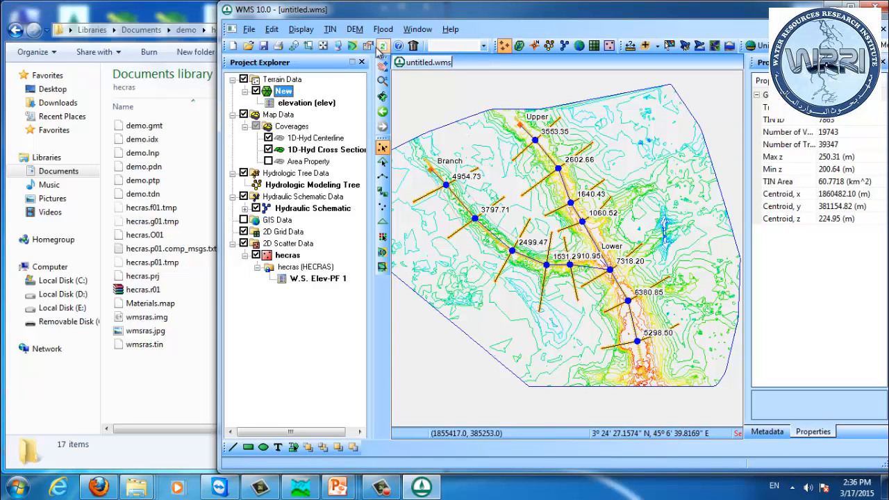
Step: Run Floodplain Delineation with a maximum search radius of 1000.0 and the solution named flood
click(323, 46)
click(383, 30)
click(383, 31)
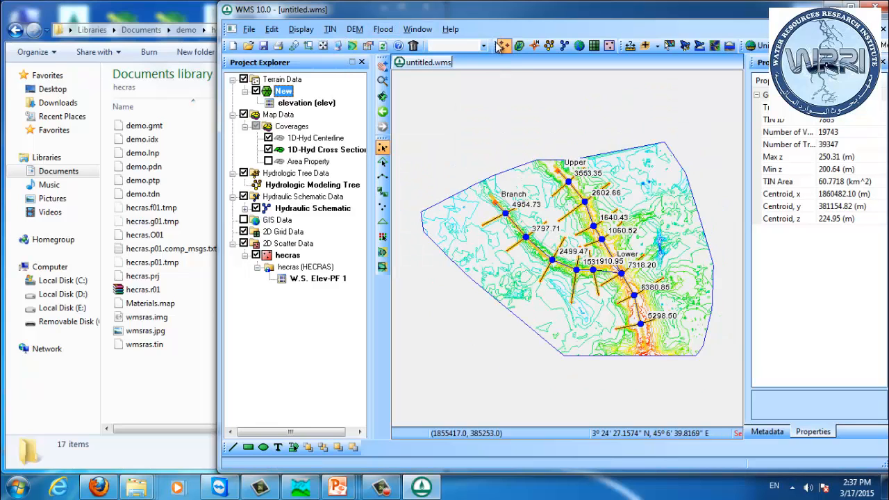
click(384, 31)
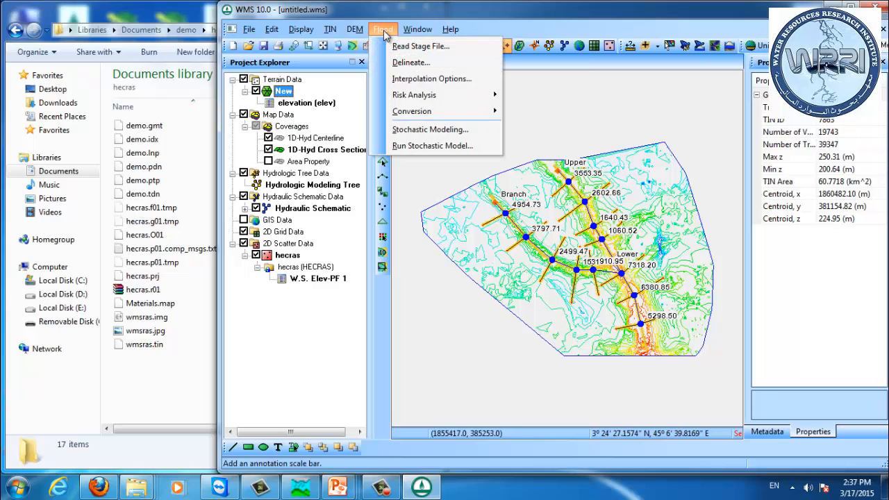
click(409, 65)
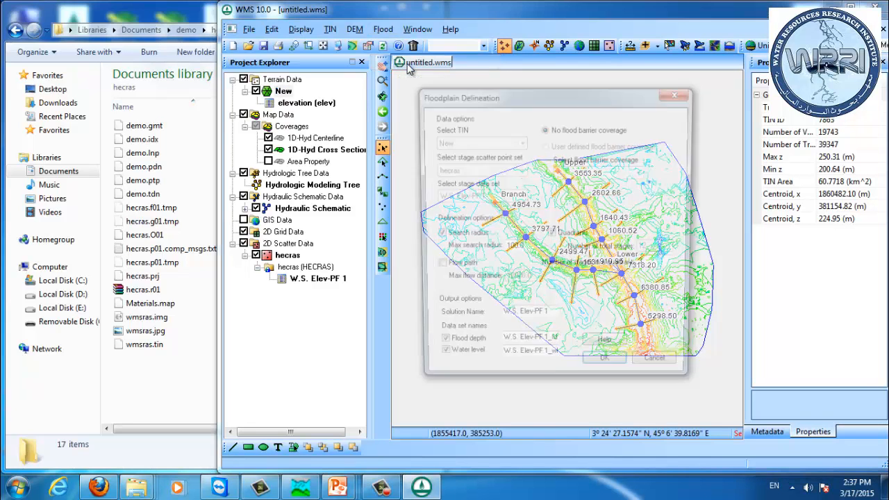
drag(515, 102, 684, 111)
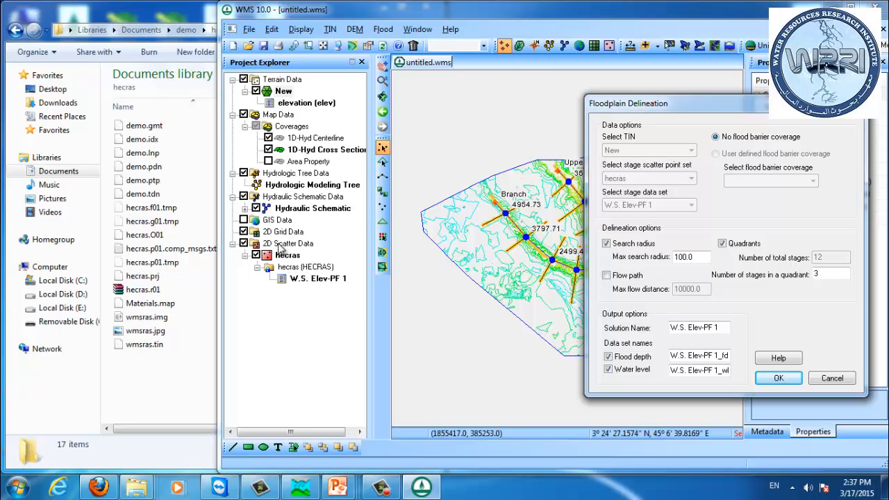
drag(709, 257, 587, 257)
key(Tab)
drag(717, 327, 503, 322)
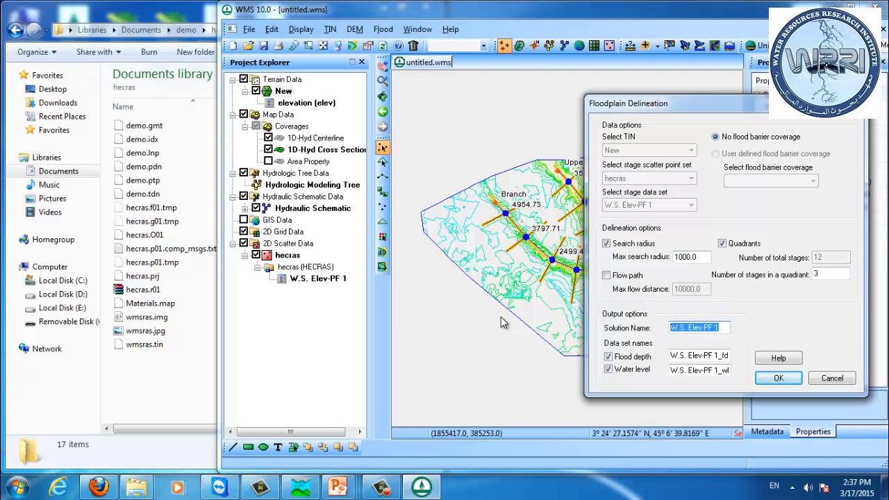
text(flood)
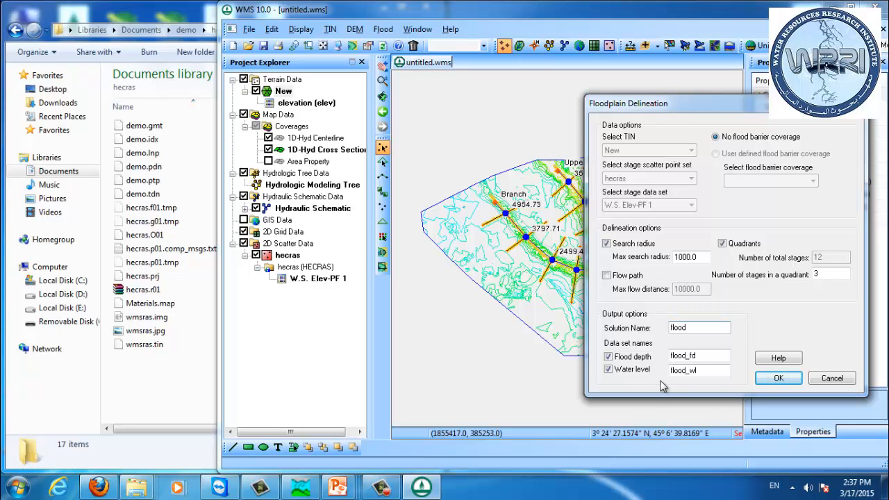
click(778, 377)
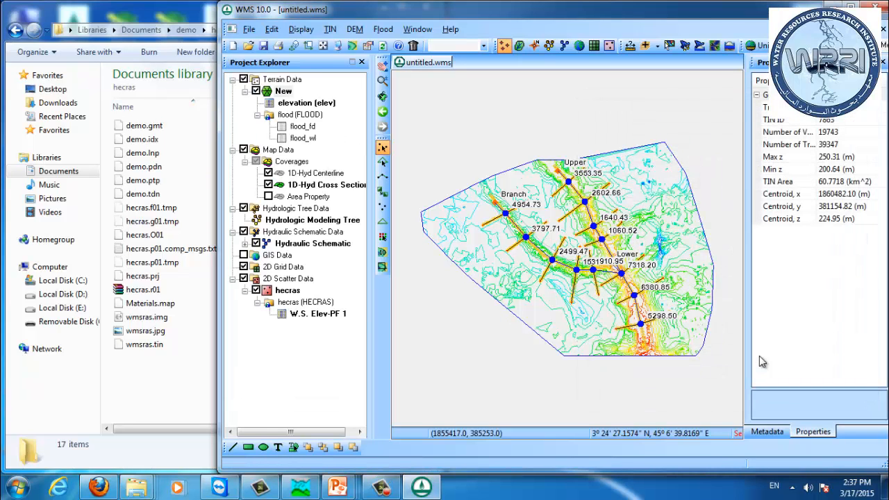
Step: Display the flood_fd flood depth dataset and zoom in along the Upper reach
click(304, 127)
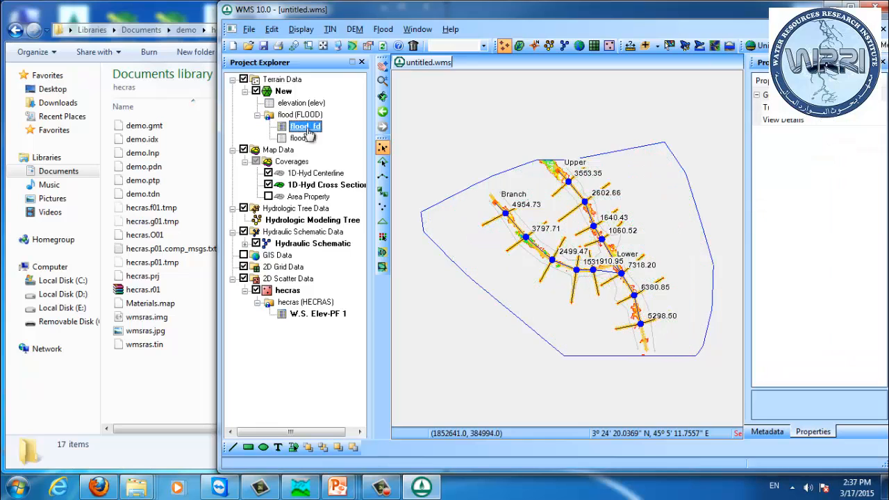
drag(591, 216, 566, 210)
scroll(586, 240, up, 2)
scroll(566, 210, up, 2)
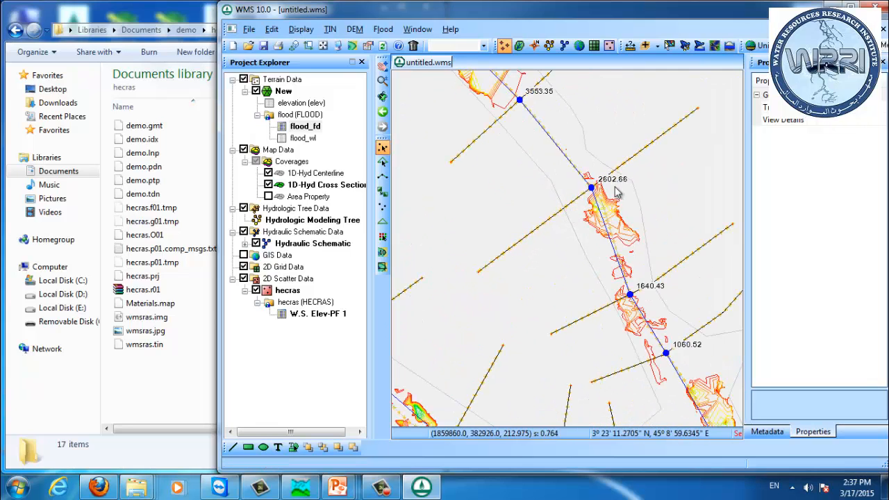
Step: Zoom out and view the flood_wl water level dataset, then switch back to the flood_fd flood depth dataset
scroll(623, 197, down, 2)
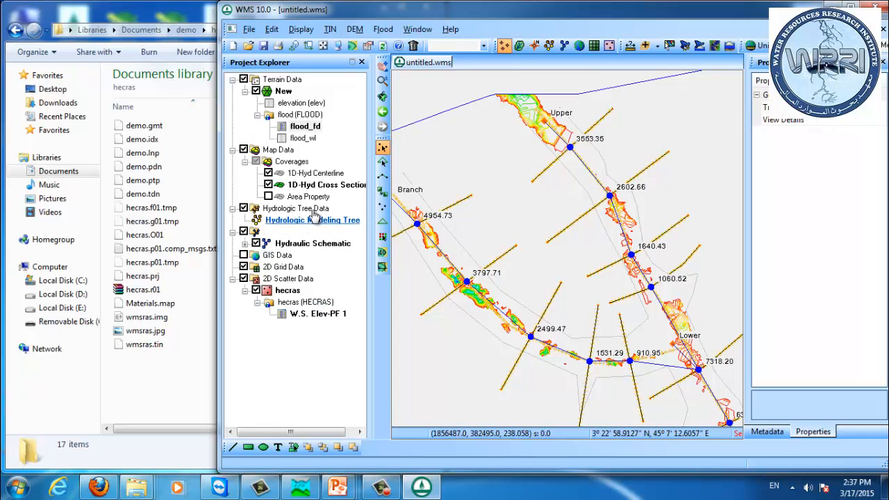
click(301, 139)
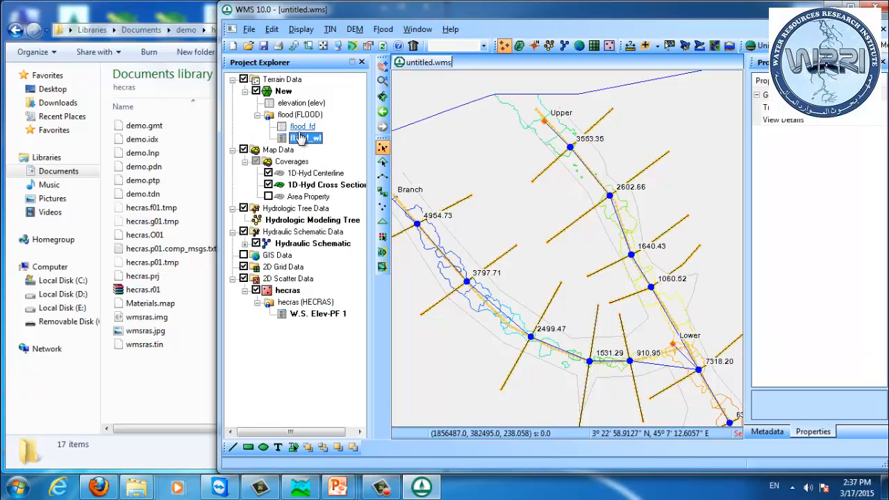
click(302, 129)
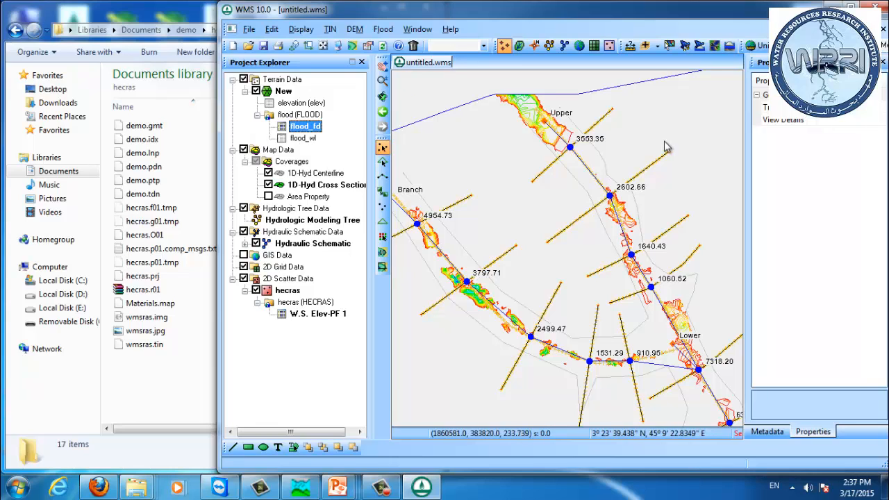
Step: Set the flood_fd contour options to Color Fill with a specified data range, filling below and above
right_click(308, 135)
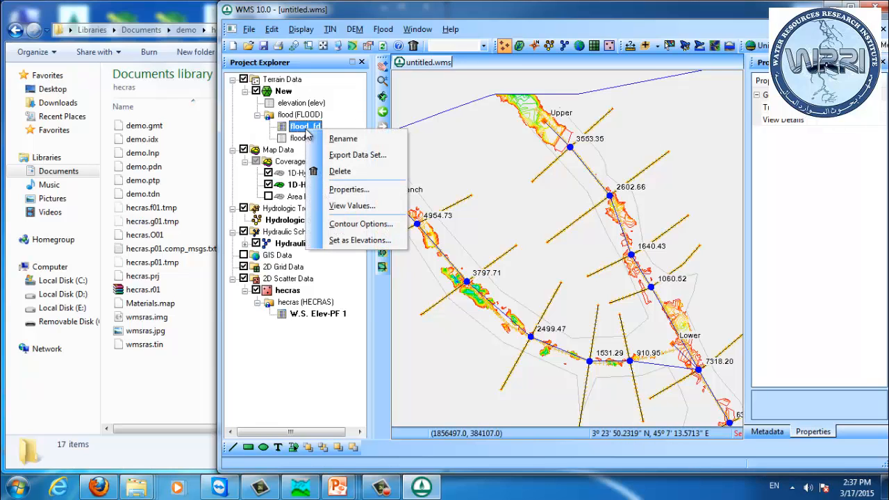
click(360, 223)
click(350, 131)
click(349, 151)
click(347, 263)
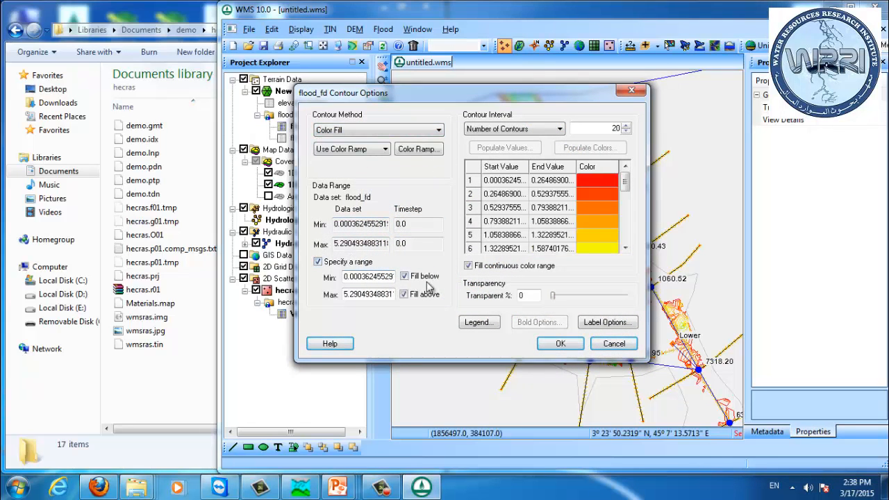
click(422, 278)
click(574, 342)
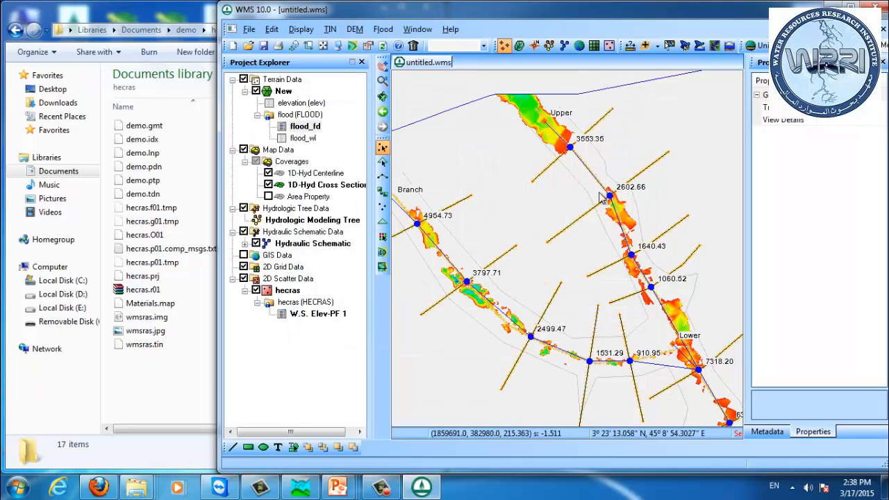
Step: Set the display projection to State Plane Coordinate System, South Carolina South (FIPS 3902), with vertical units in U.S. Survey Feet
scroll(589, 182, down, 3)
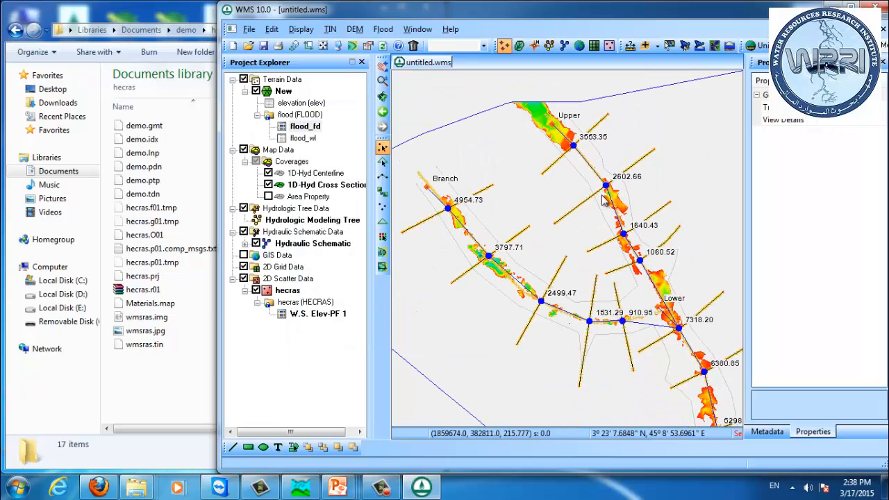
scroll(601, 200, down, 3)
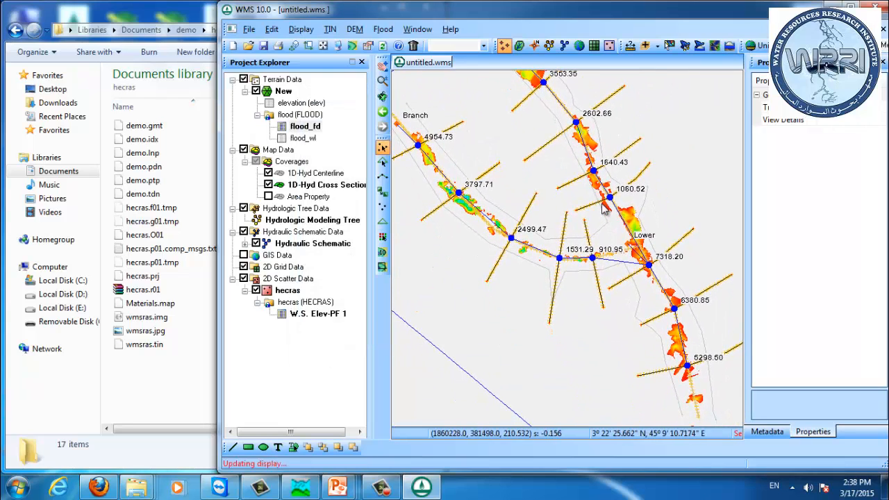
drag(583, 202, 587, 222)
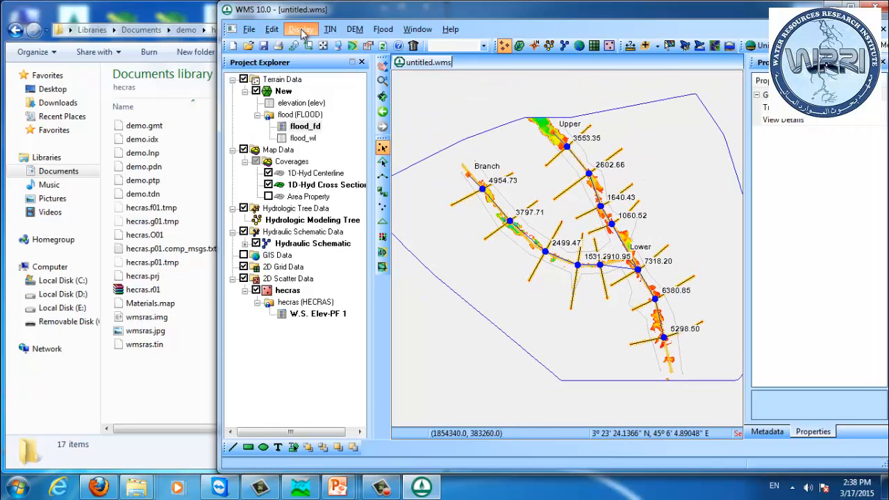
click(301, 29)
click(351, 130)
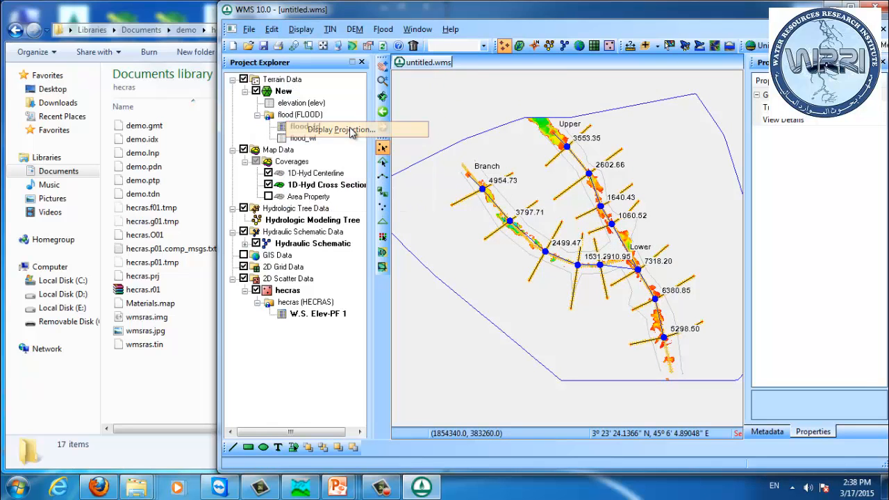
click(614, 167)
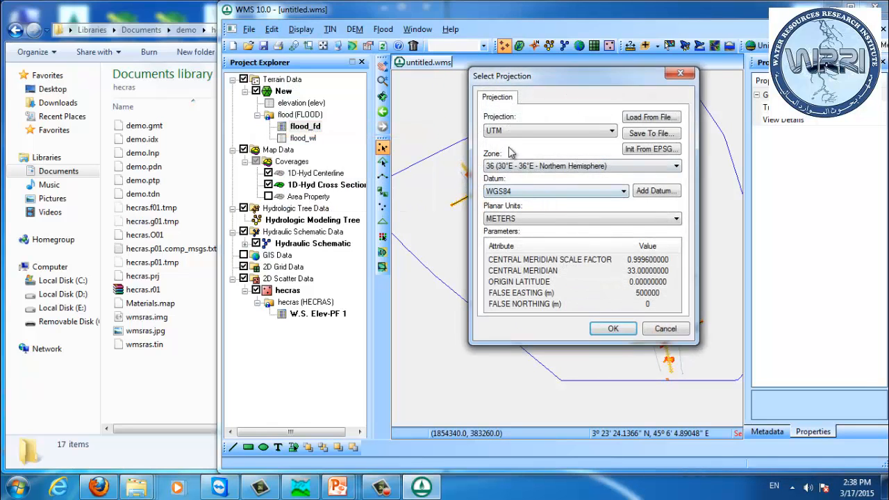
click(512, 131)
drag(614, 350, 613, 338)
click(566, 132)
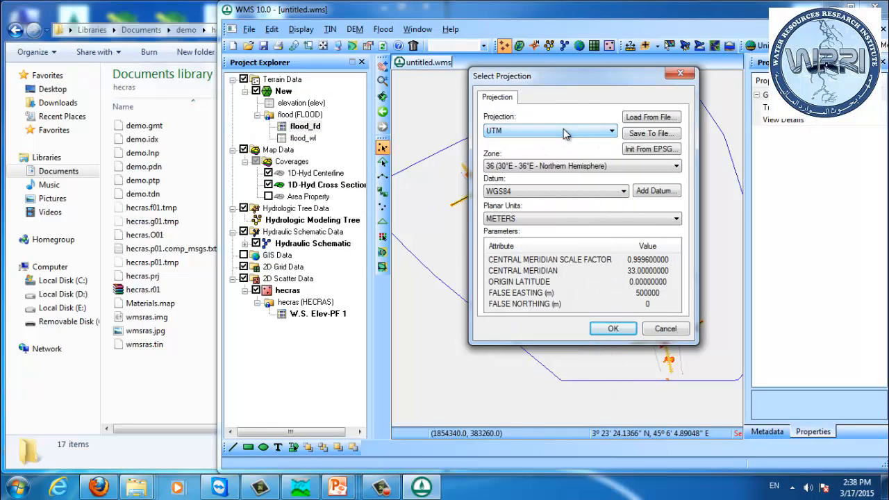
scroll(566, 132, up, 3)
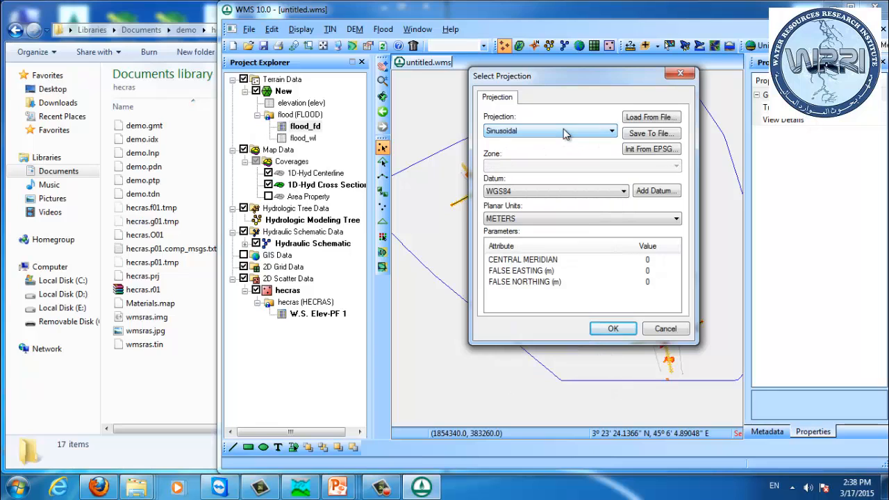
click(566, 132)
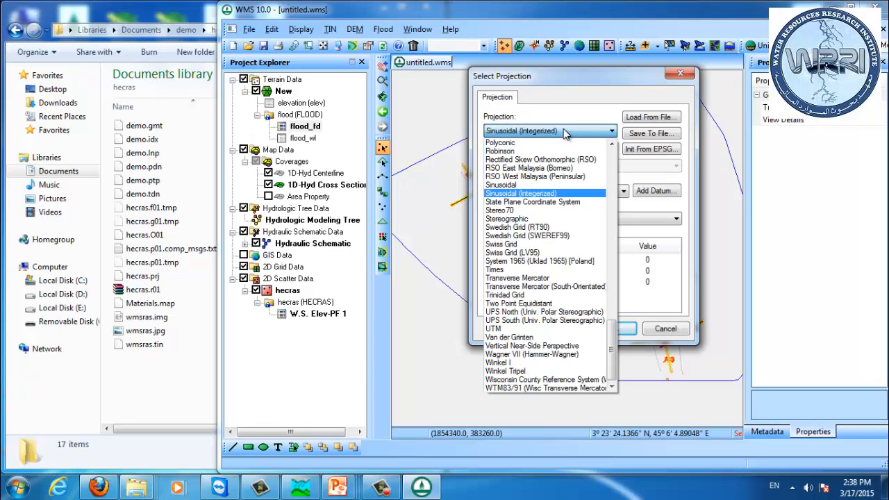
click(545, 202)
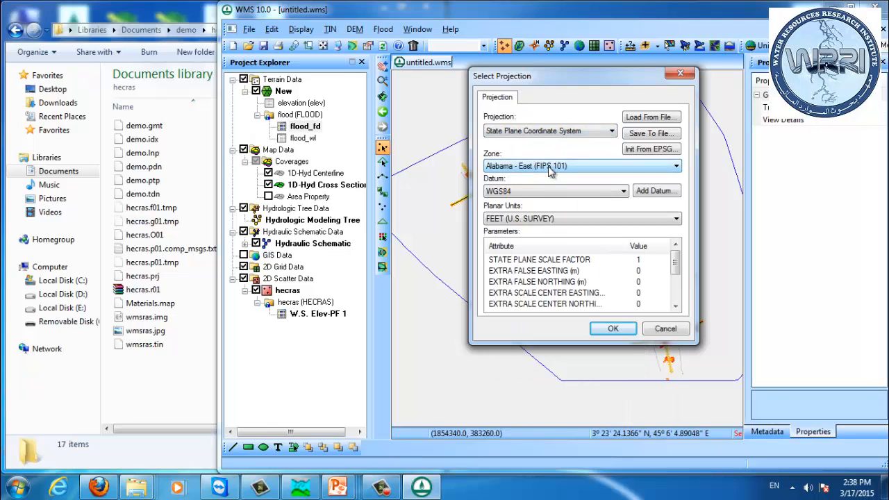
key(s)
key(s)
click(555, 169)
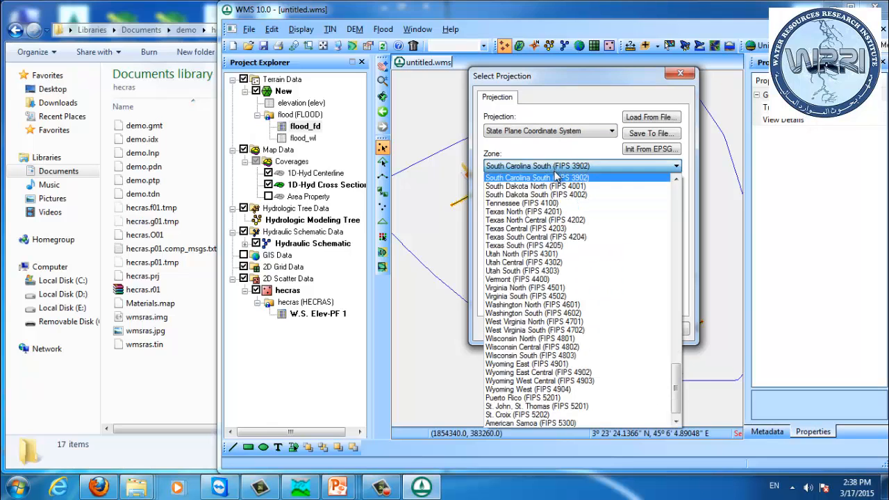
click(559, 181)
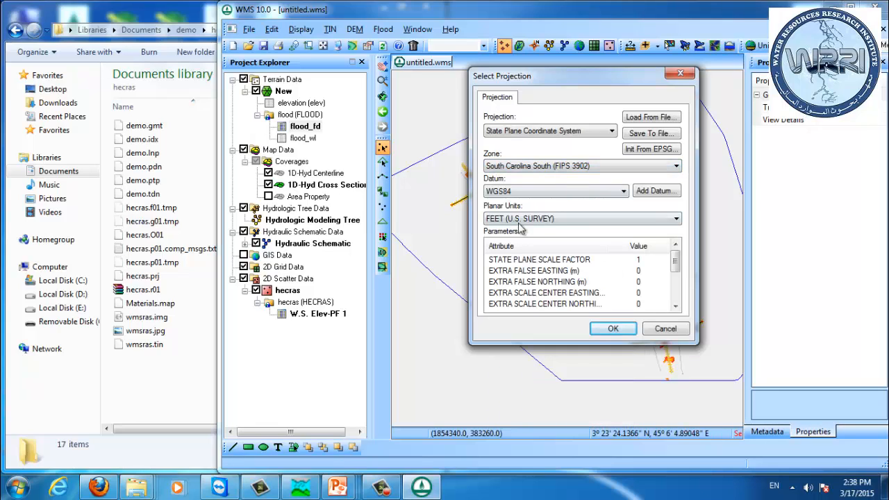
click(616, 328)
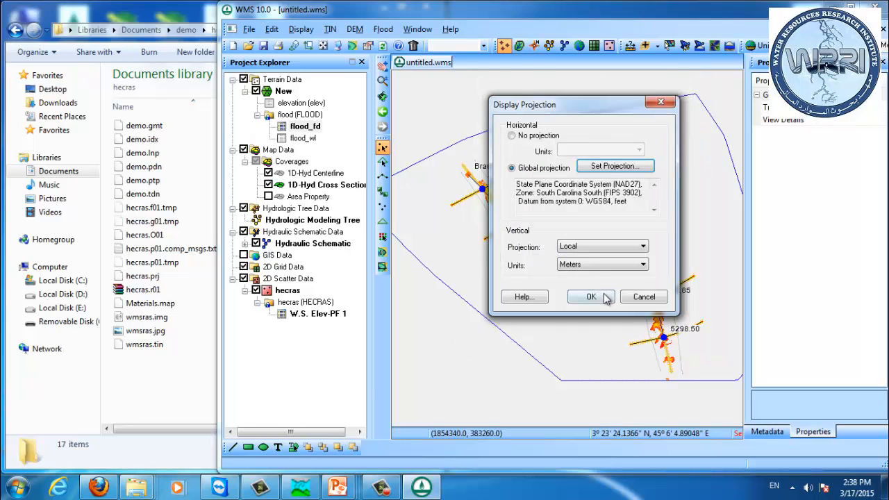
click(591, 269)
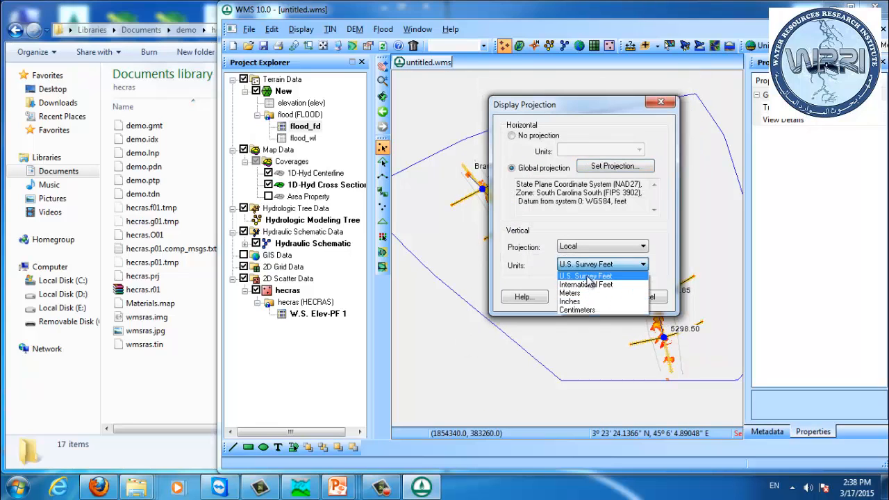
click(586, 277)
click(595, 297)
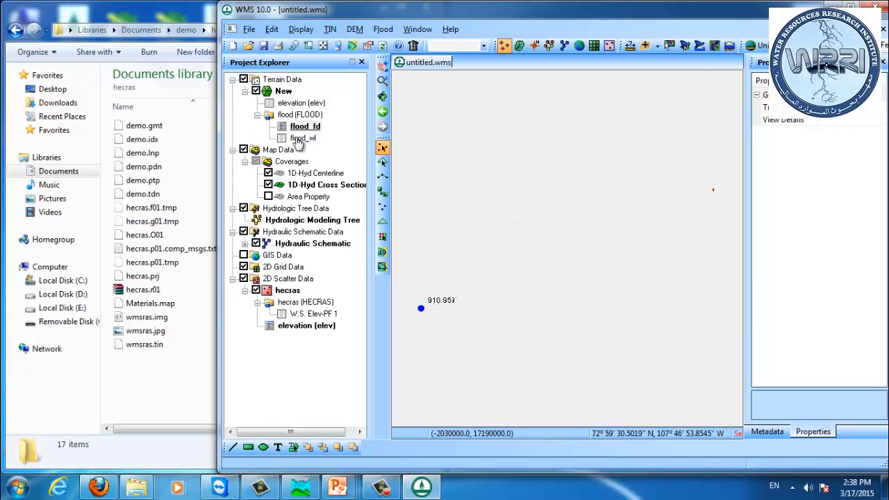
Step: Give the 1D-Hyd Centerline coverage a global projection matching the State Plane South Carolina South display projection
right_click(303, 175)
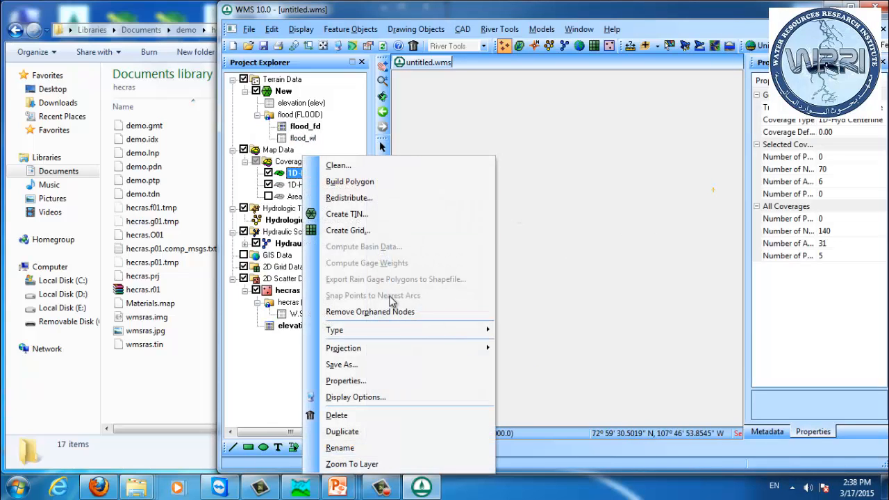
mouse_move(402, 334)
click(533, 349)
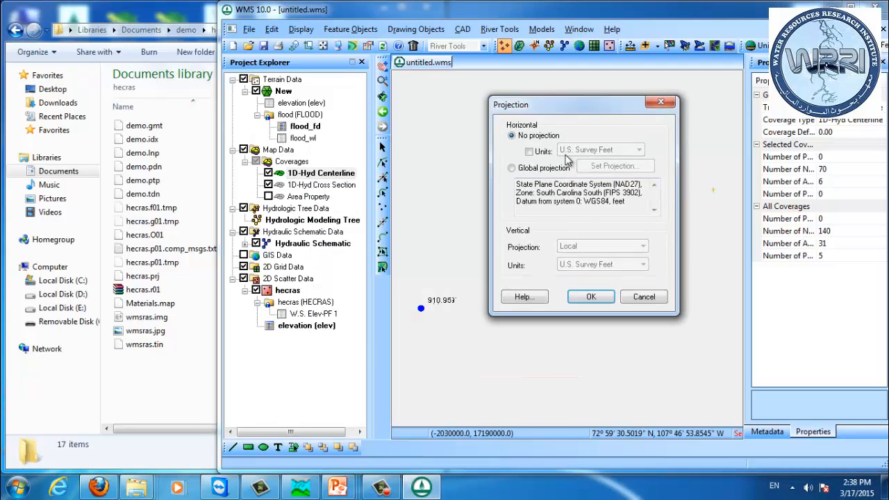
click(556, 168)
click(592, 300)
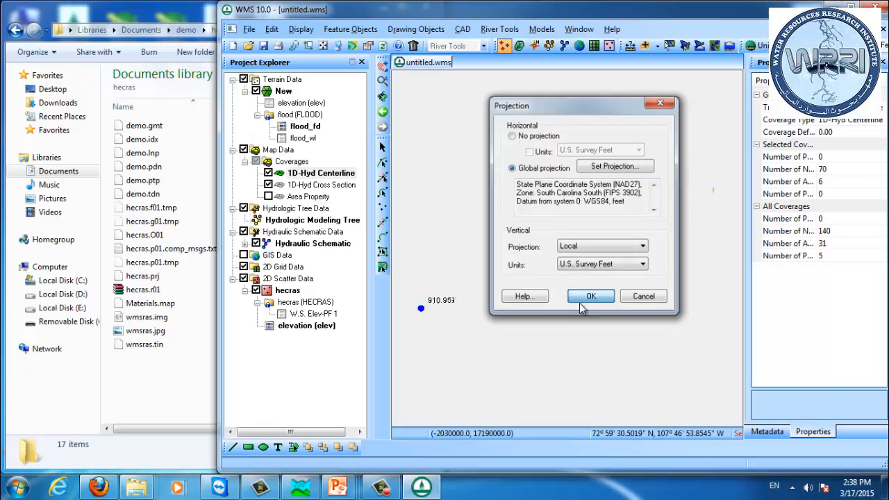
Step: Set the 1D-Hyd Cross Section coverage's projection to State Plane Coordinate System, South Carolina South, with vertical units in U.S. Survey Feet
right_click(309, 185)
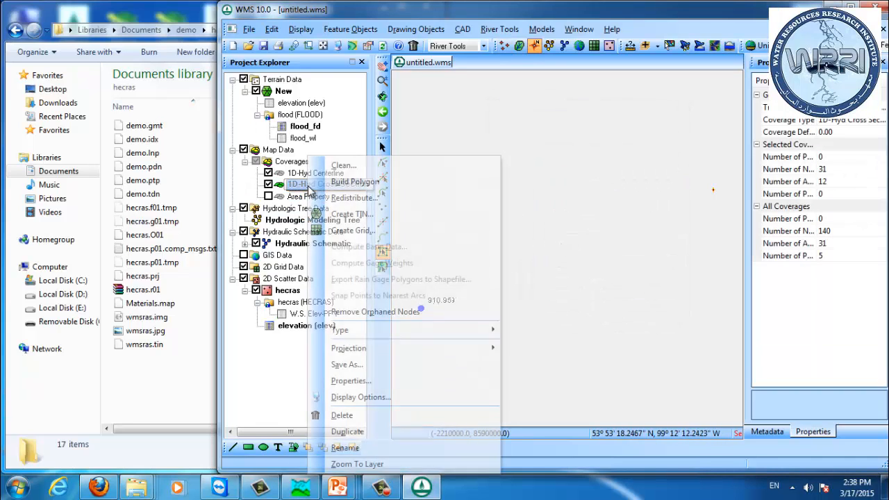
mouse_move(397, 348)
click(533, 348)
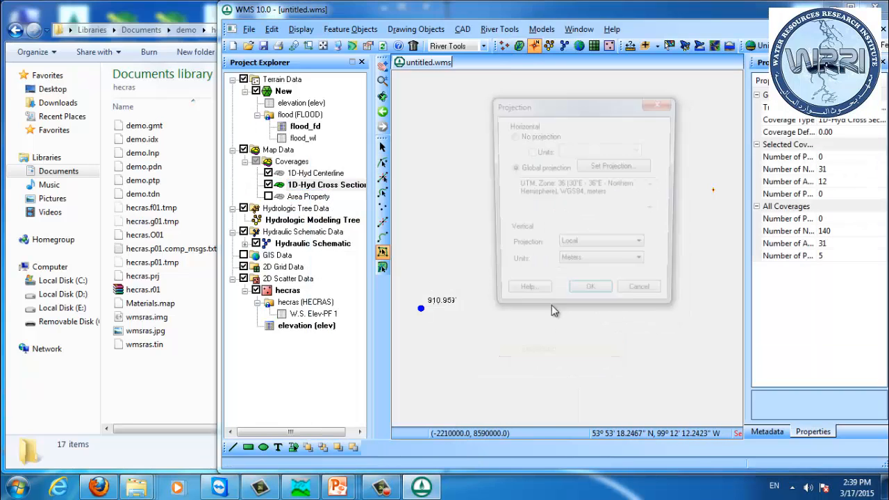
click(613, 167)
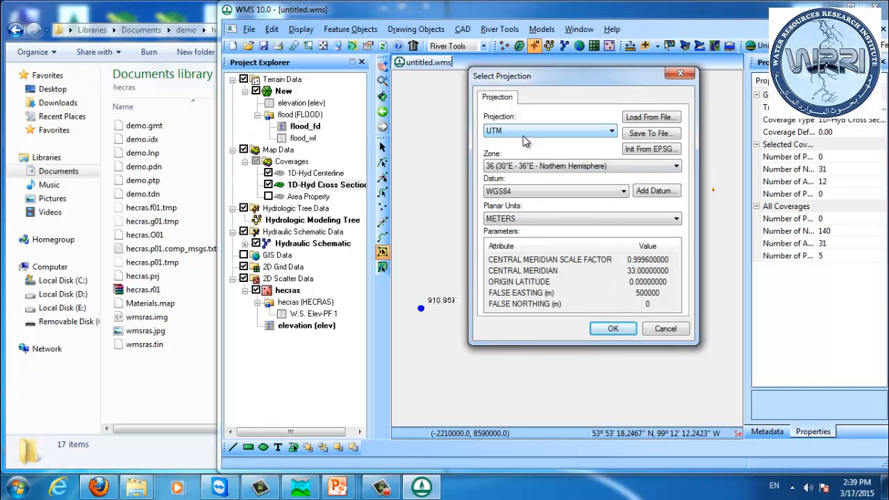
scroll(525, 141, up, 3)
click(549, 131)
scroll(544, 194, up, 2)
click(544, 167)
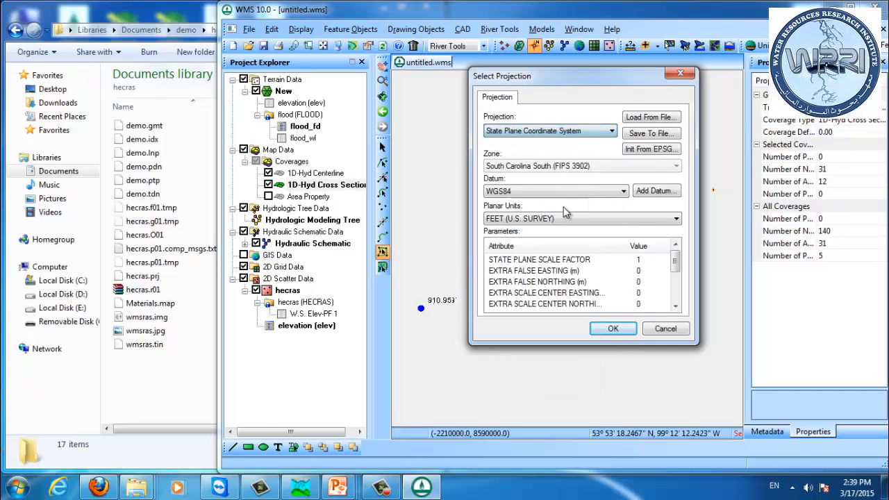
click(613, 328)
click(577, 301)
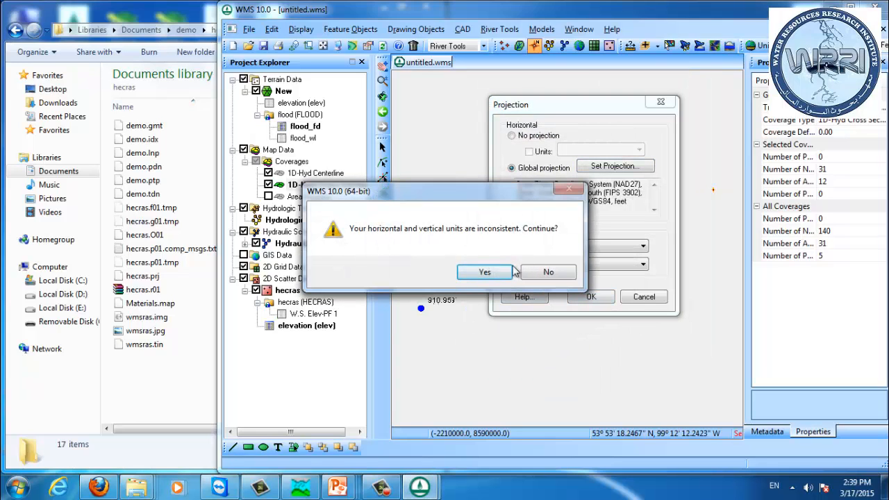
click(559, 271)
click(585, 276)
click(594, 297)
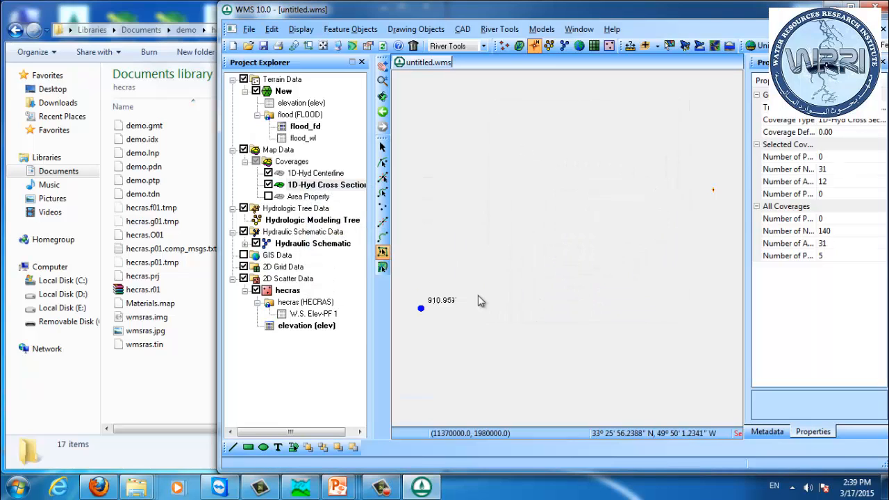
Step: Set the Area Property coverage's projection to State Plane Coordinate System, South Carolina South (FIPS 3902), with vertical units in U.S. Survey Feet
click(305, 196)
right_click(306, 196)
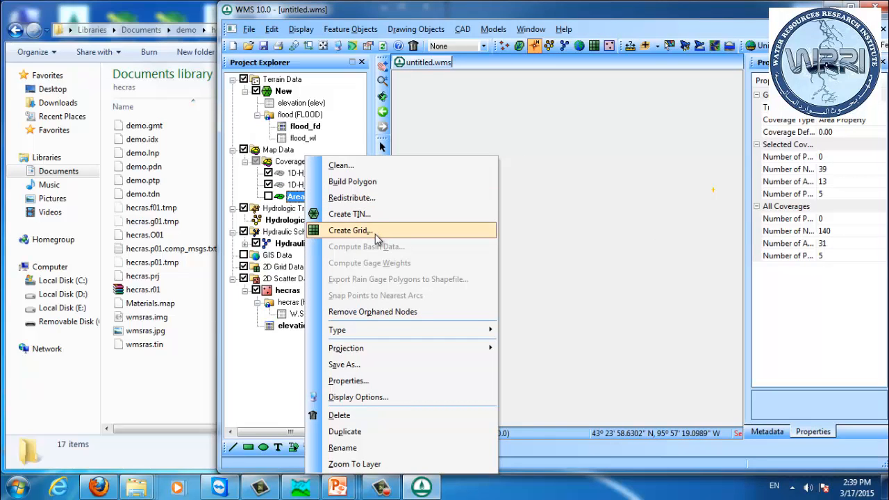
mouse_move(388, 350)
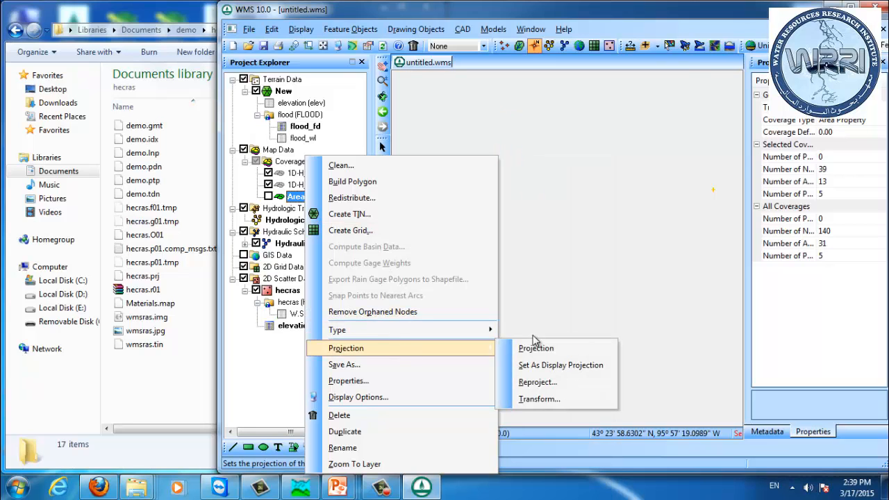
click(531, 350)
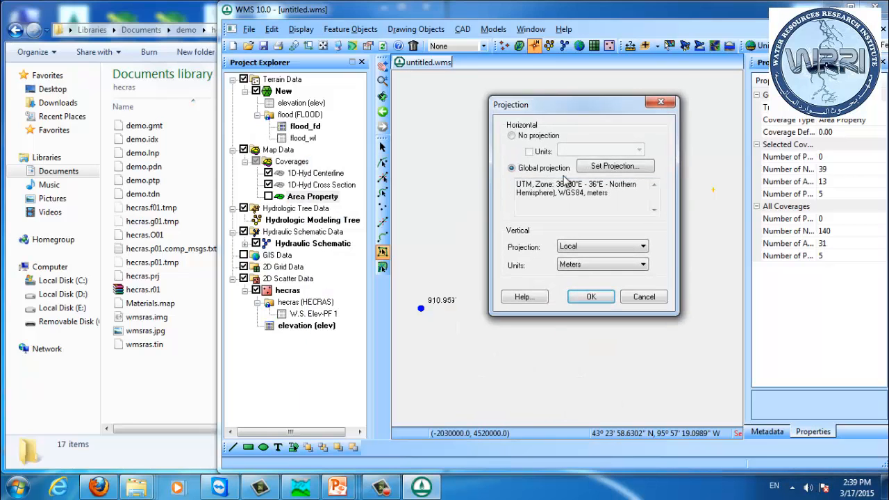
click(606, 169)
click(522, 130)
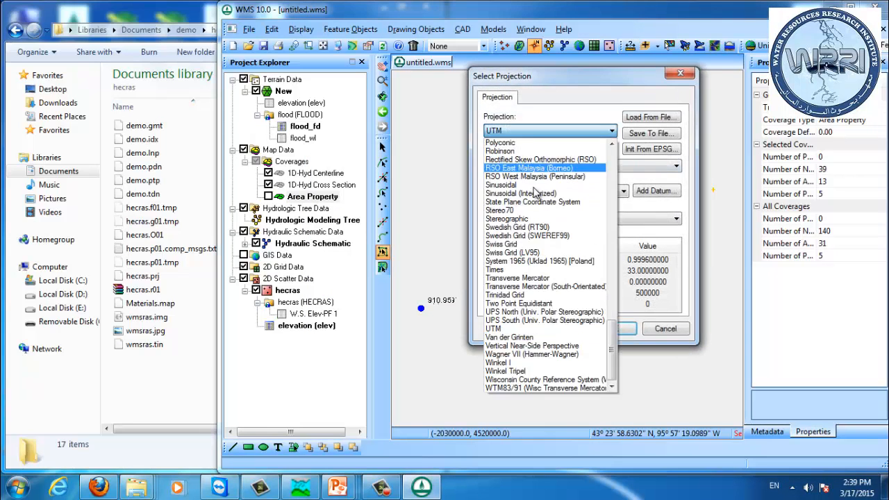
click(530, 202)
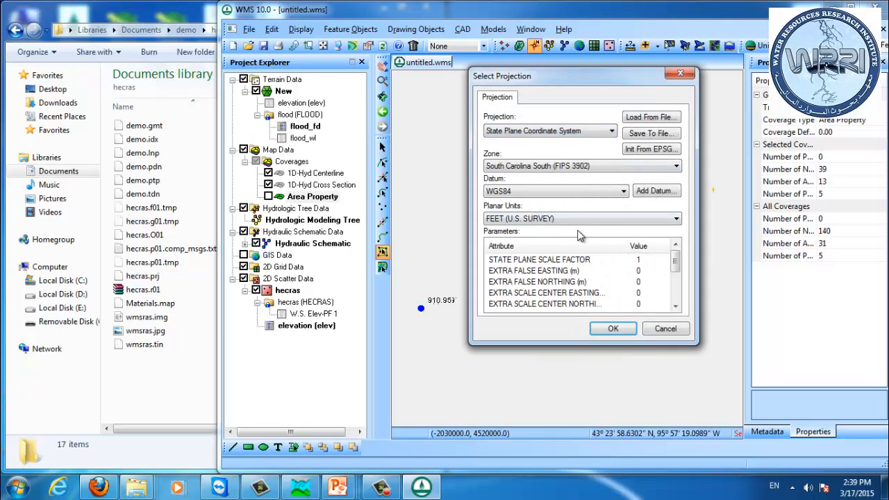
click(614, 329)
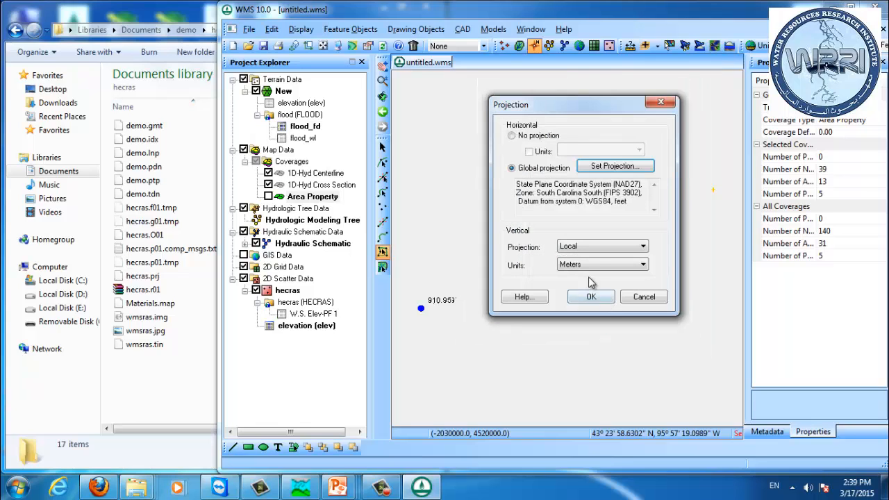
click(592, 265)
click(592, 277)
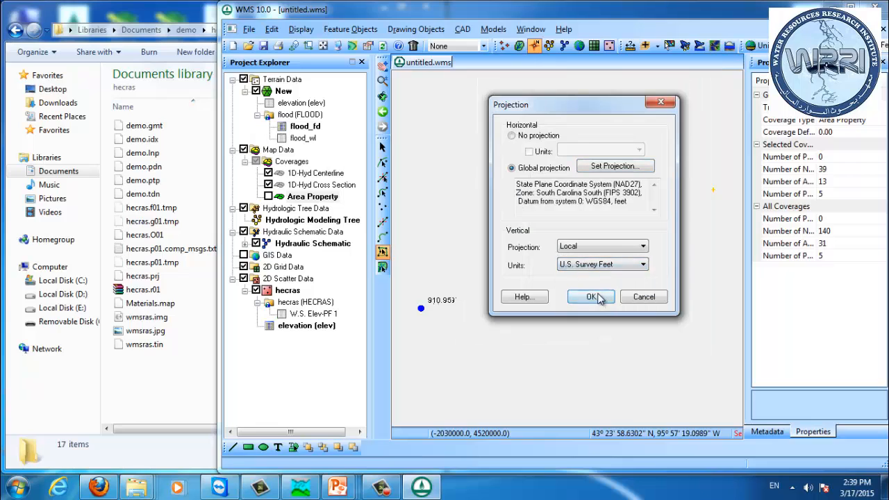
click(589, 296)
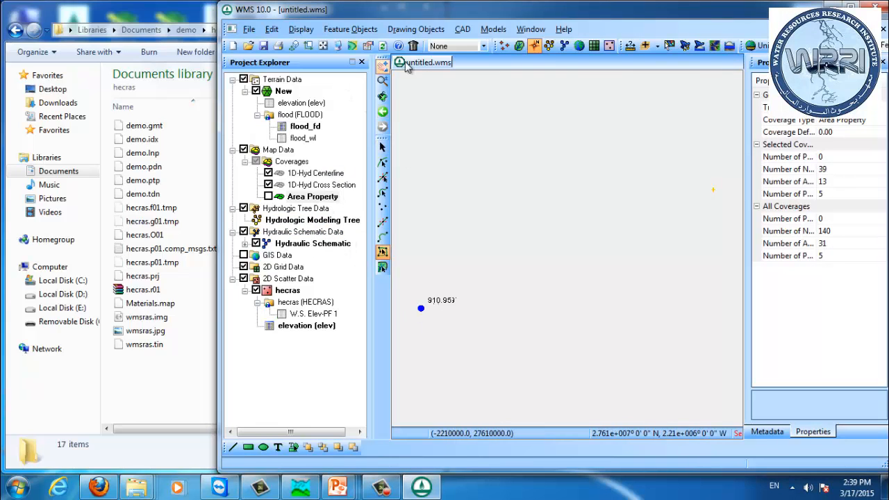
Step: Frame the view and zoom to the New TIN layer to inspect the model extents
click(316, 173)
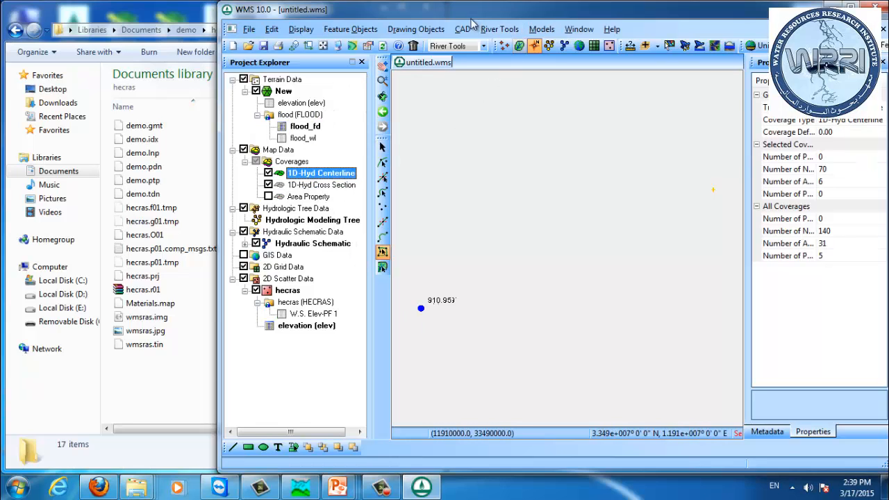
click(499, 28)
click(583, 149)
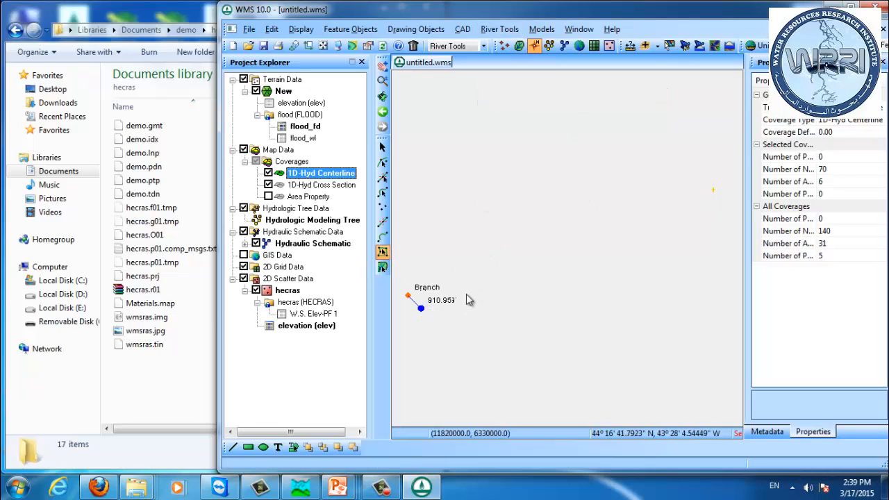
click(507, 258)
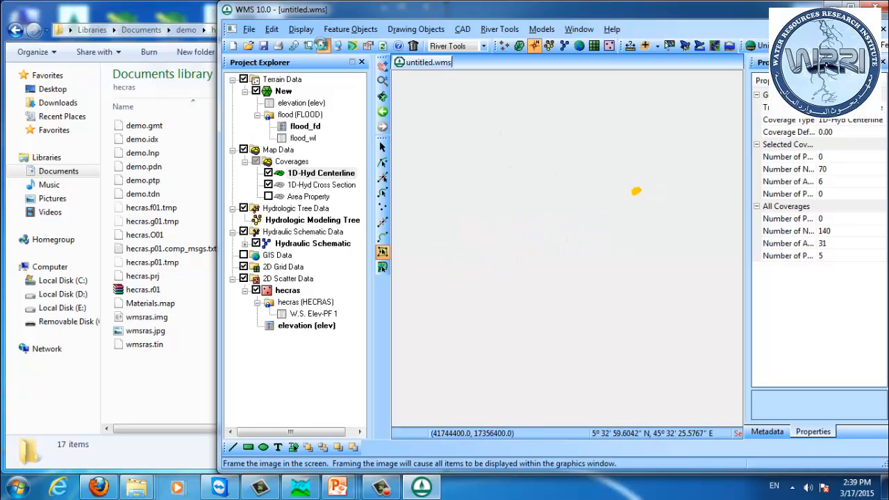
click(323, 45)
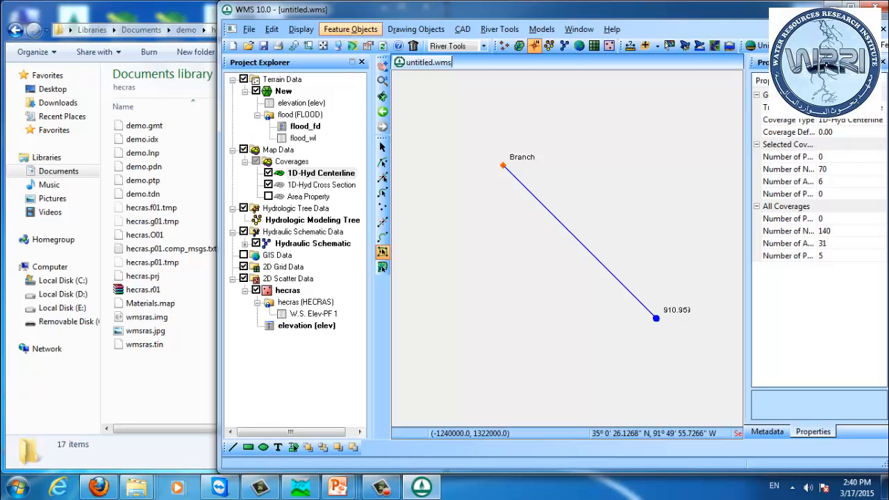
right_click(285, 91)
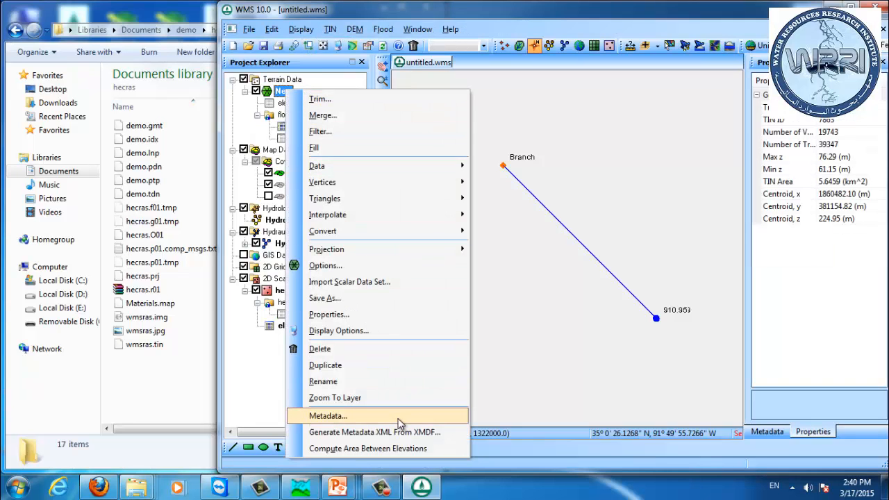
click(382, 399)
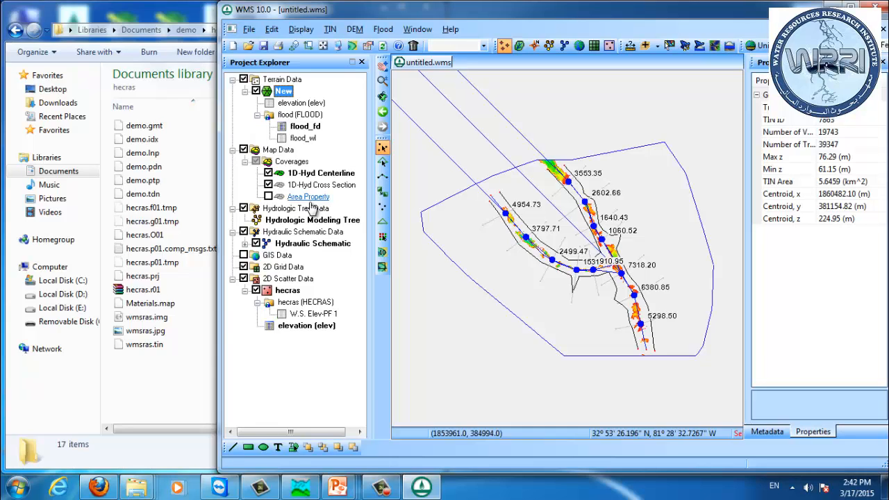
click(219, 487)
text(m)
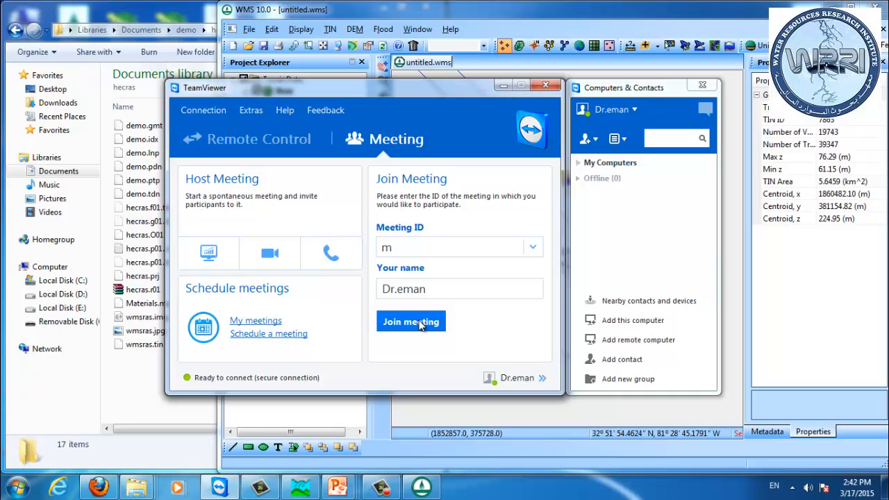
click(256, 321)
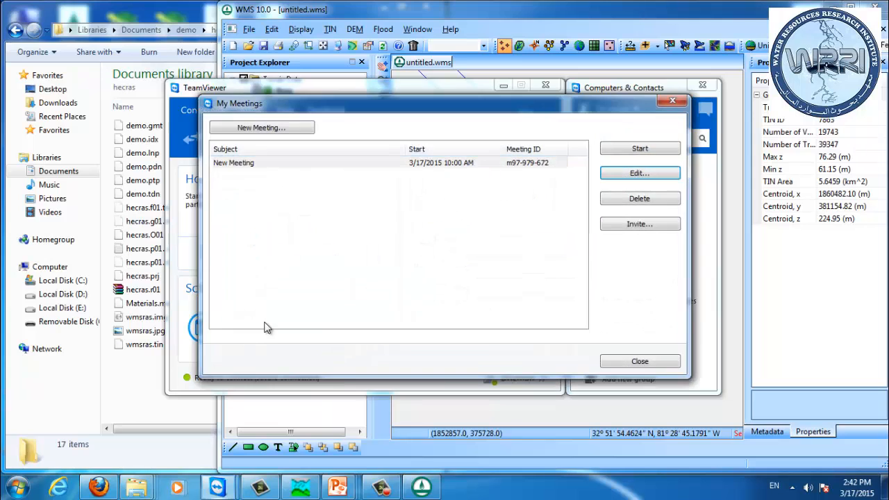
click(618, 151)
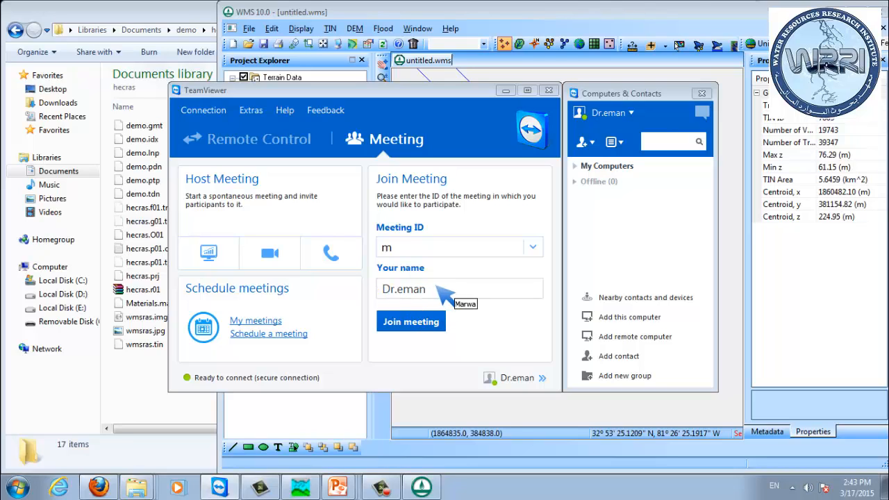
click(333, 9)
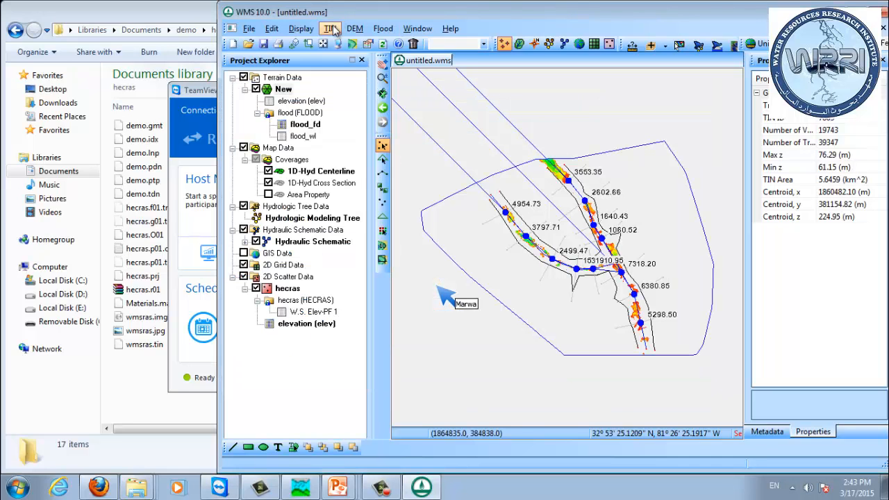
click(330, 29)
click(332, 30)
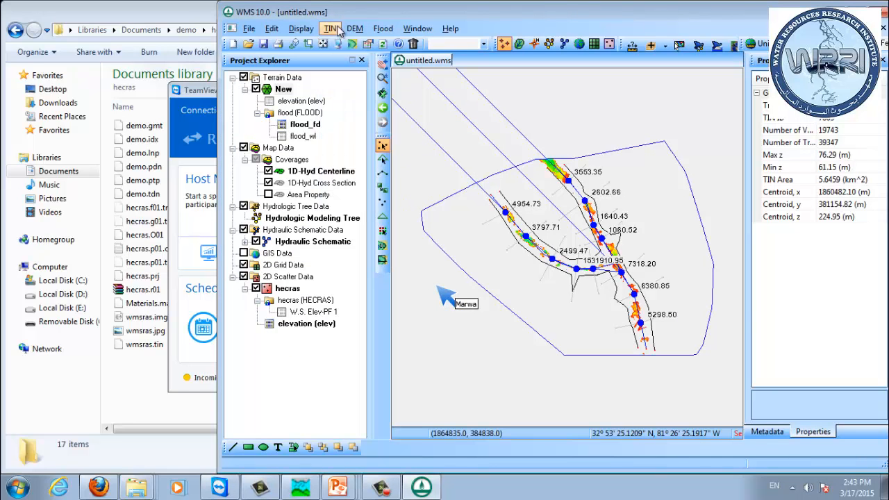
click(383, 28)
click(411, 61)
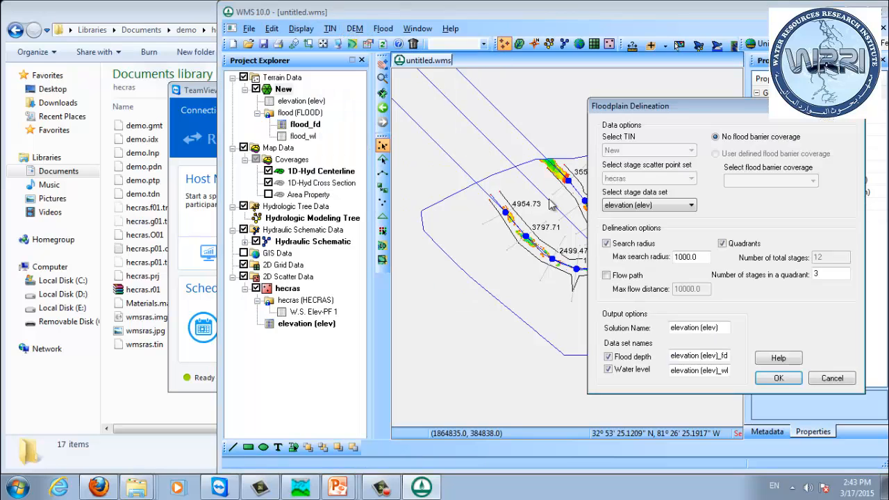
drag(684, 109, 284, 102)
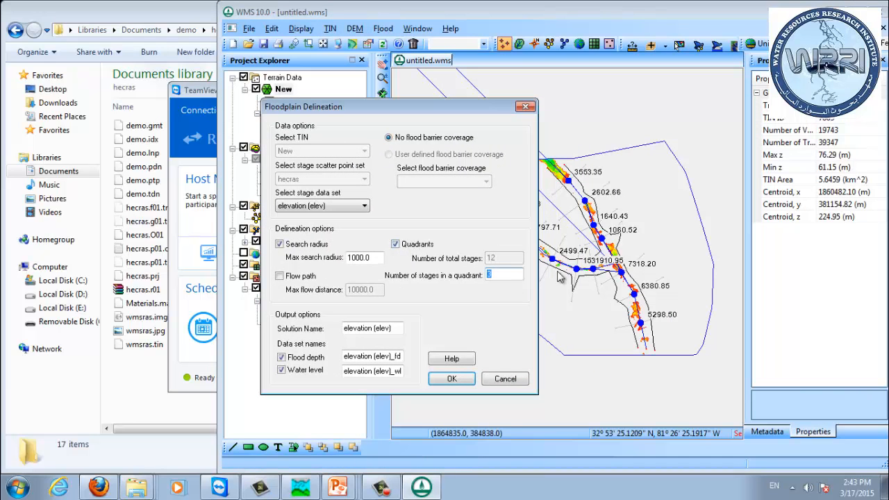
double_click(521, 273)
click(313, 205)
click(318, 218)
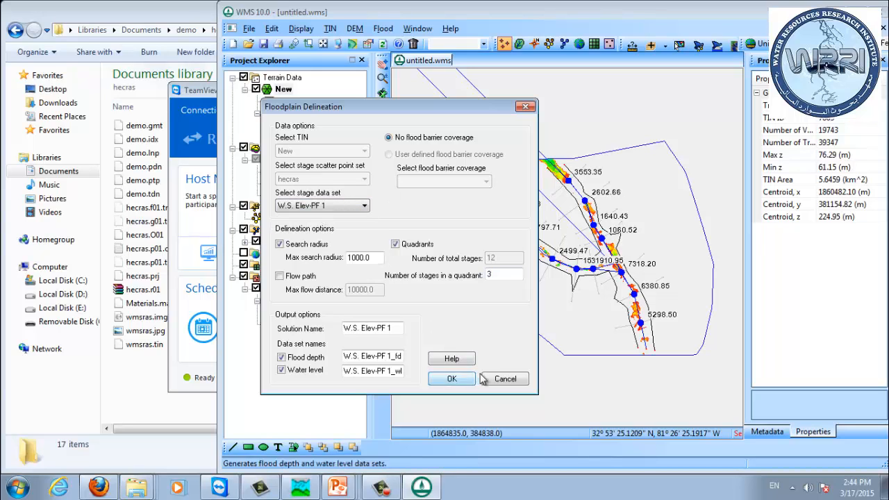
click(510, 379)
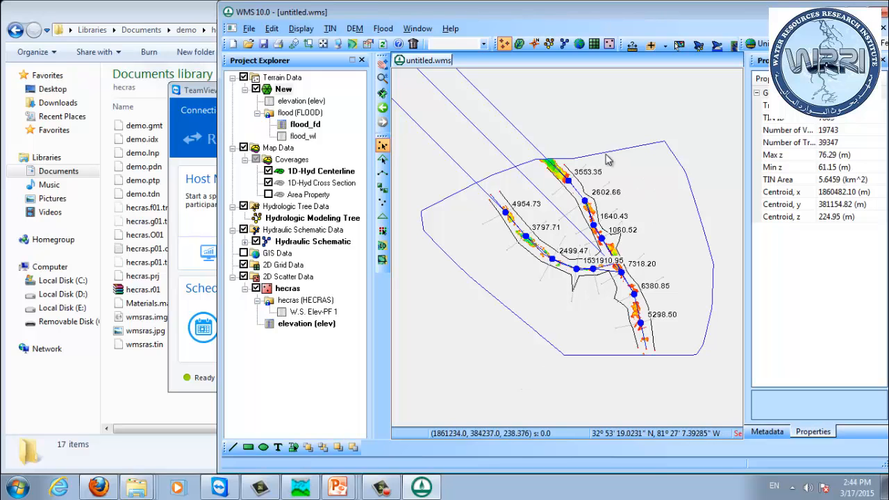
Step: Convert the New TIN to a DEM with 35 by 35 cell size using Linear interpolation, keeping the existing TIN
drag(567, 195, 561, 203)
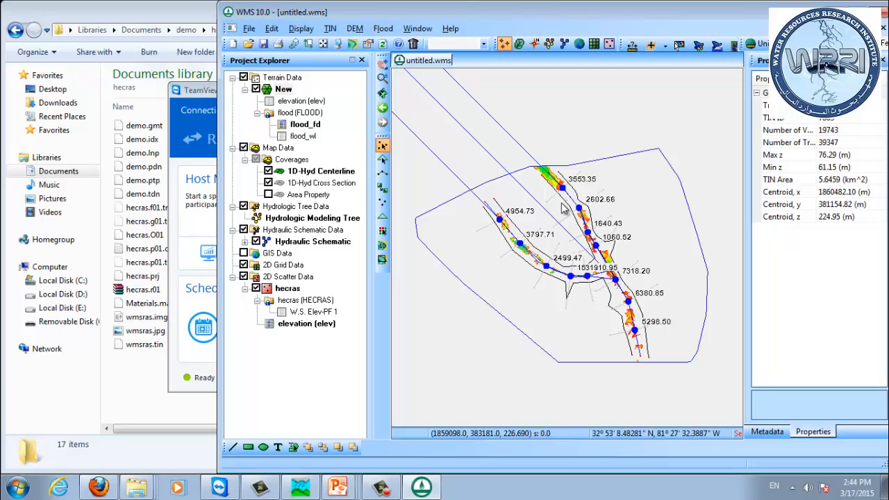
scroll(564, 209, up, 4)
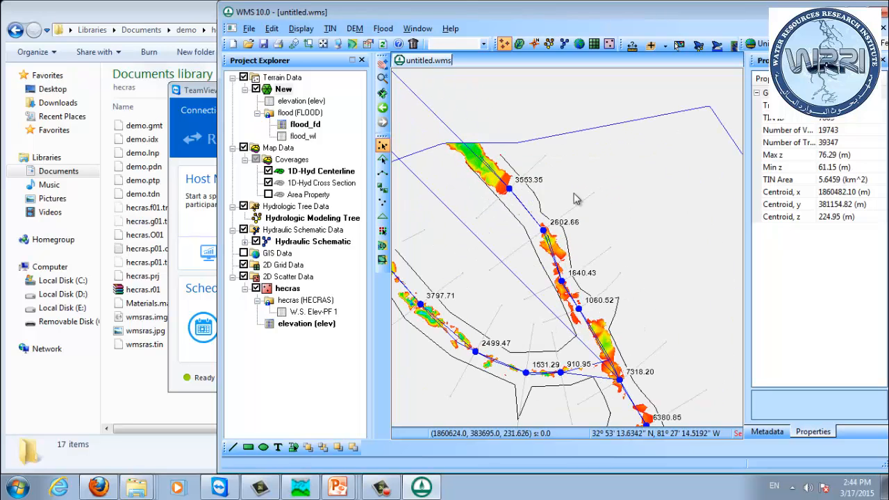
mouse_move(507, 182)
mouse_down()
mouse_move(511, 198)
mouse_move(546, 226)
mouse_up()
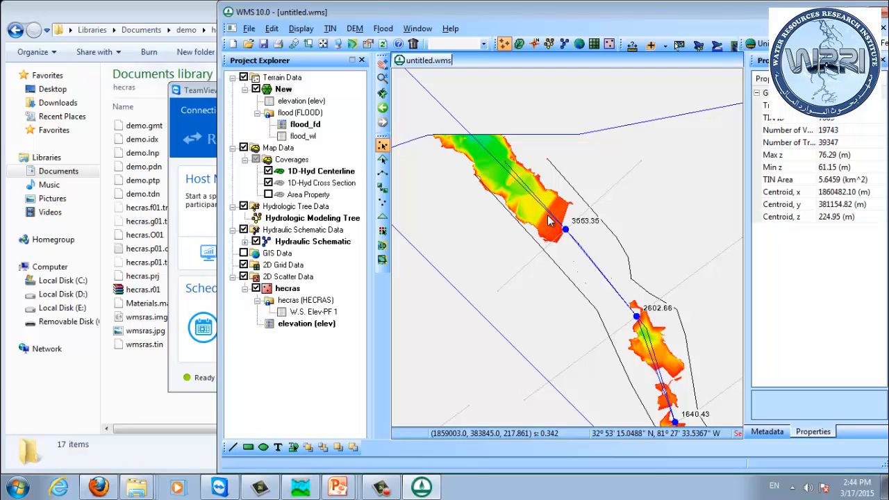
right_click(276, 93)
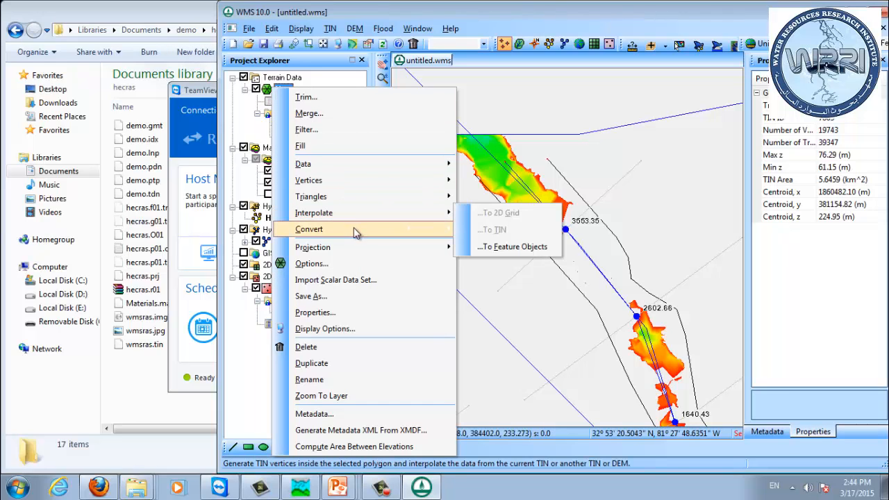
mouse_move(355, 229)
click(514, 279)
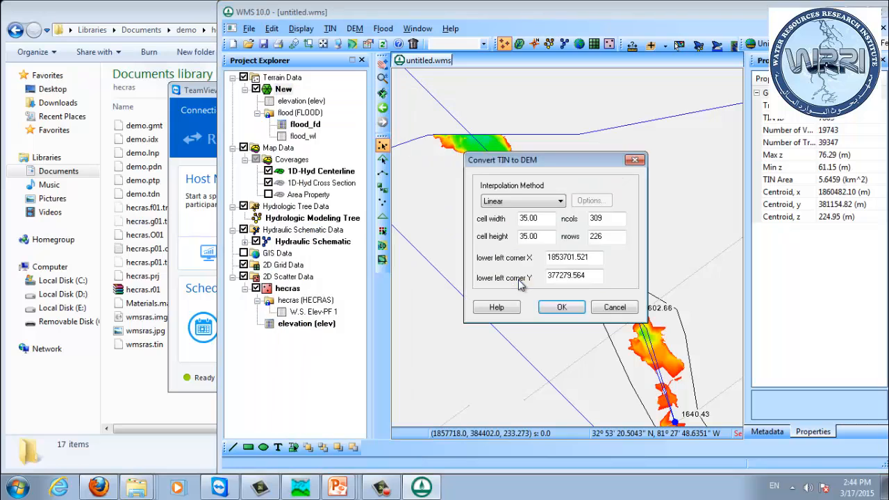
click(564, 307)
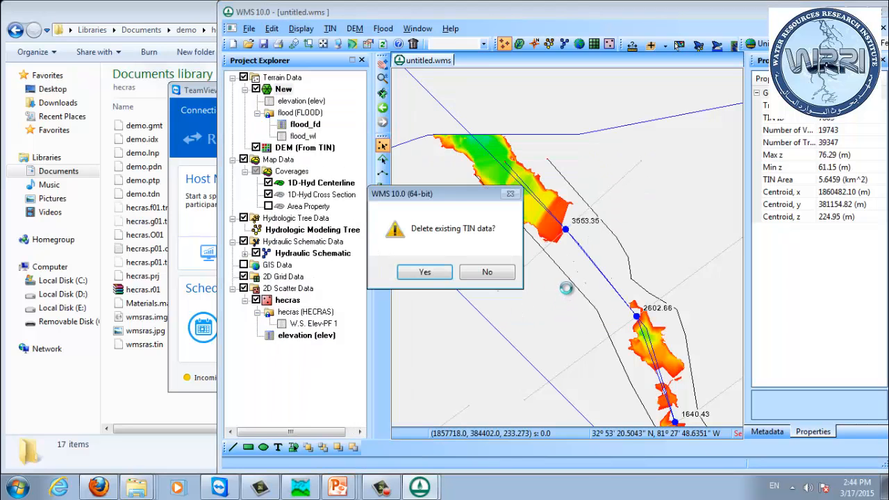
click(486, 272)
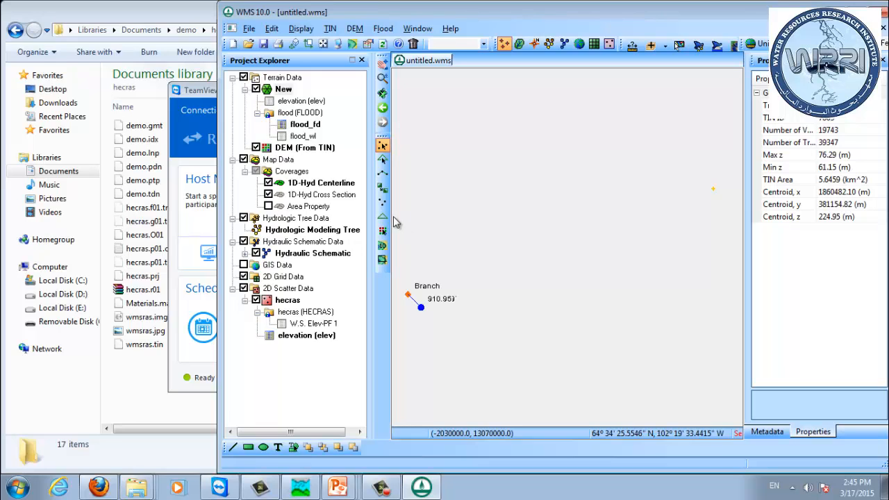
right_click(284, 90)
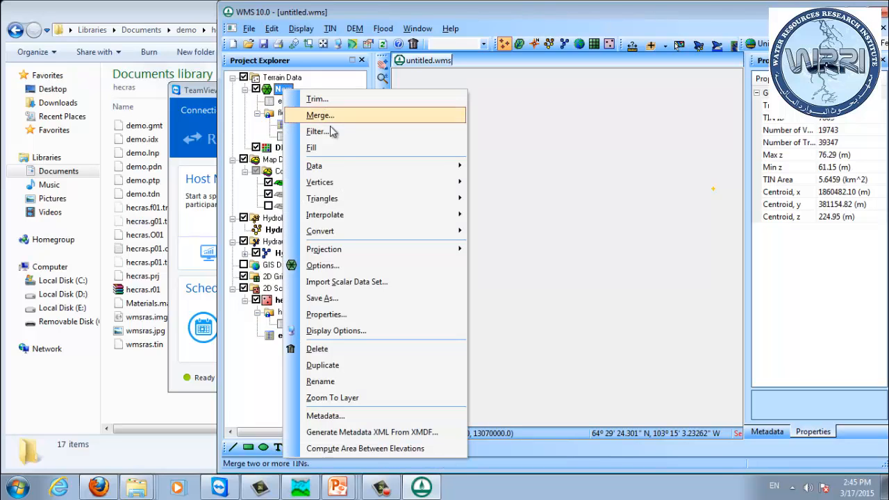
click(347, 397)
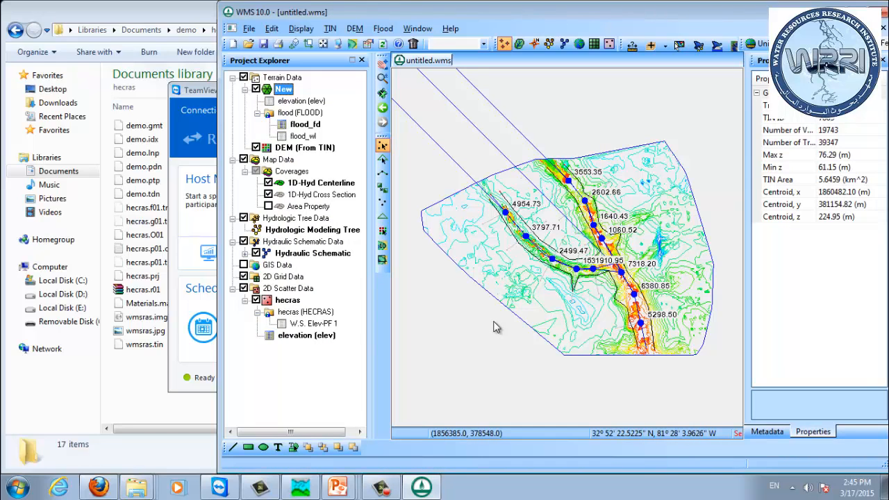
click(186, 3)
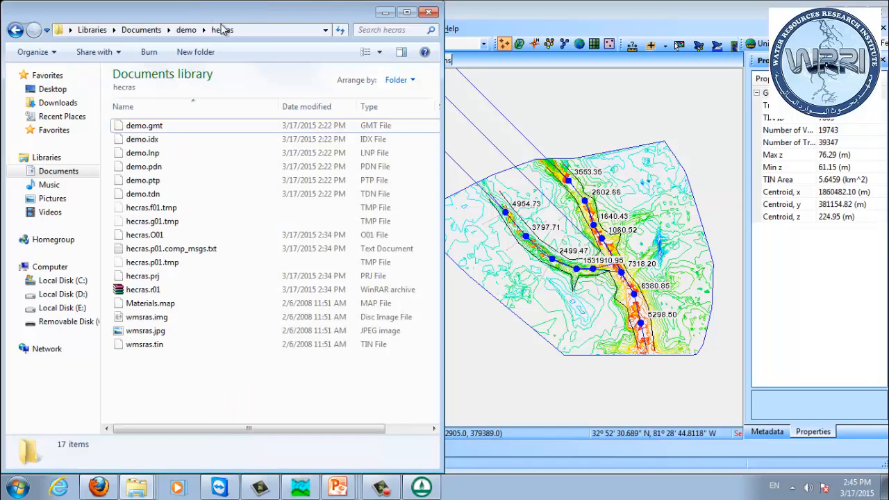
click(505, 20)
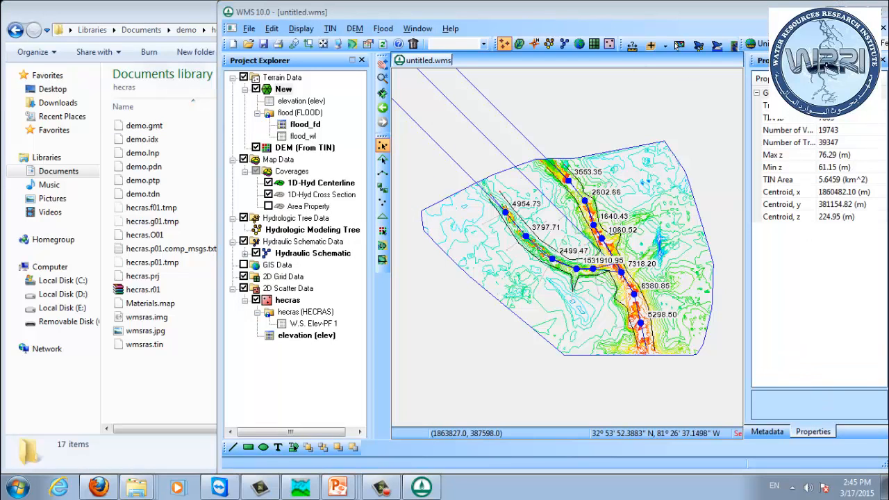
click(831, 8)
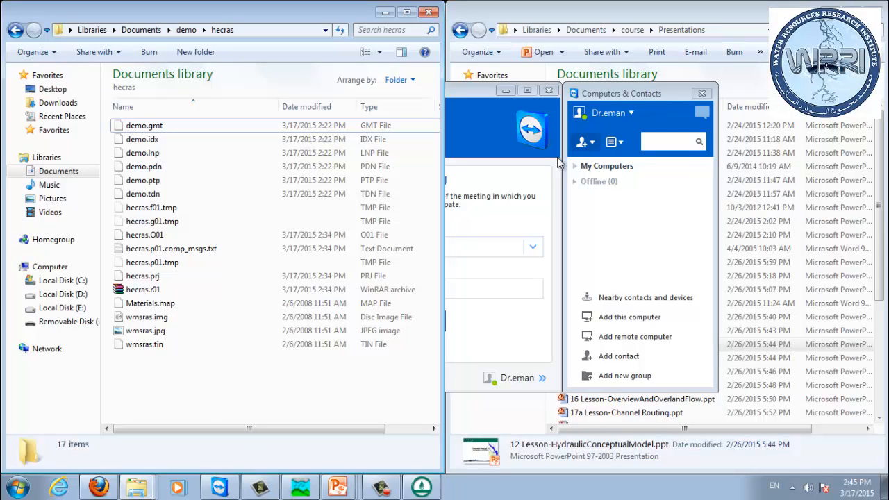
click(505, 91)
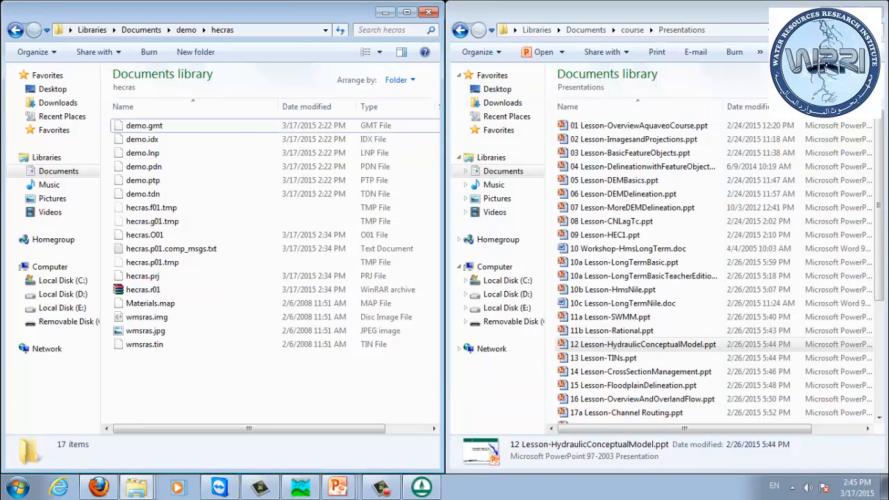
click(831, 10)
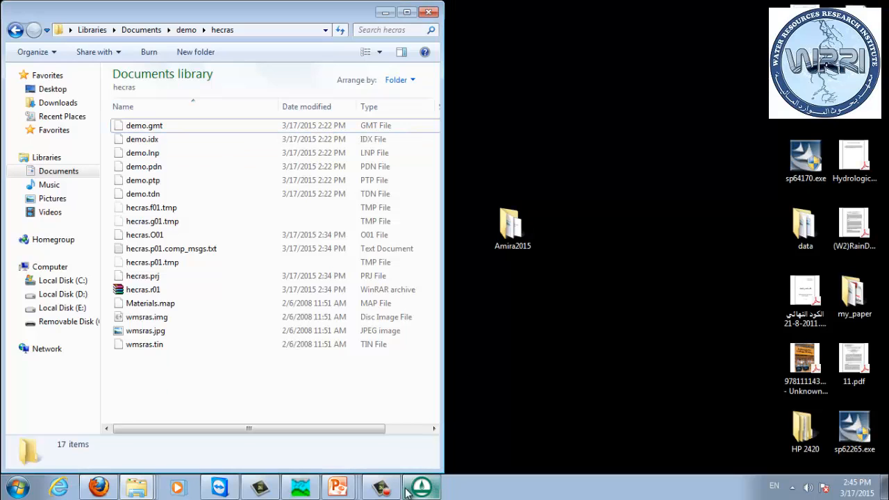
click(226, 488)
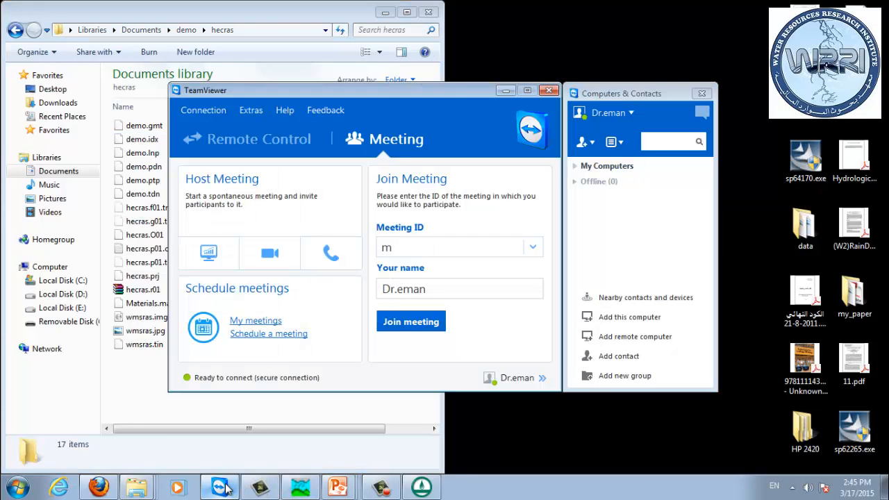
click(225, 488)
click(420, 487)
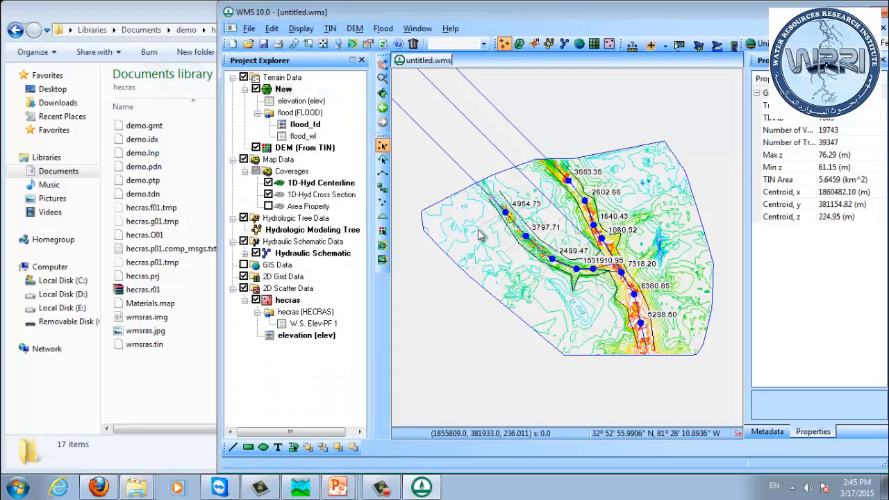